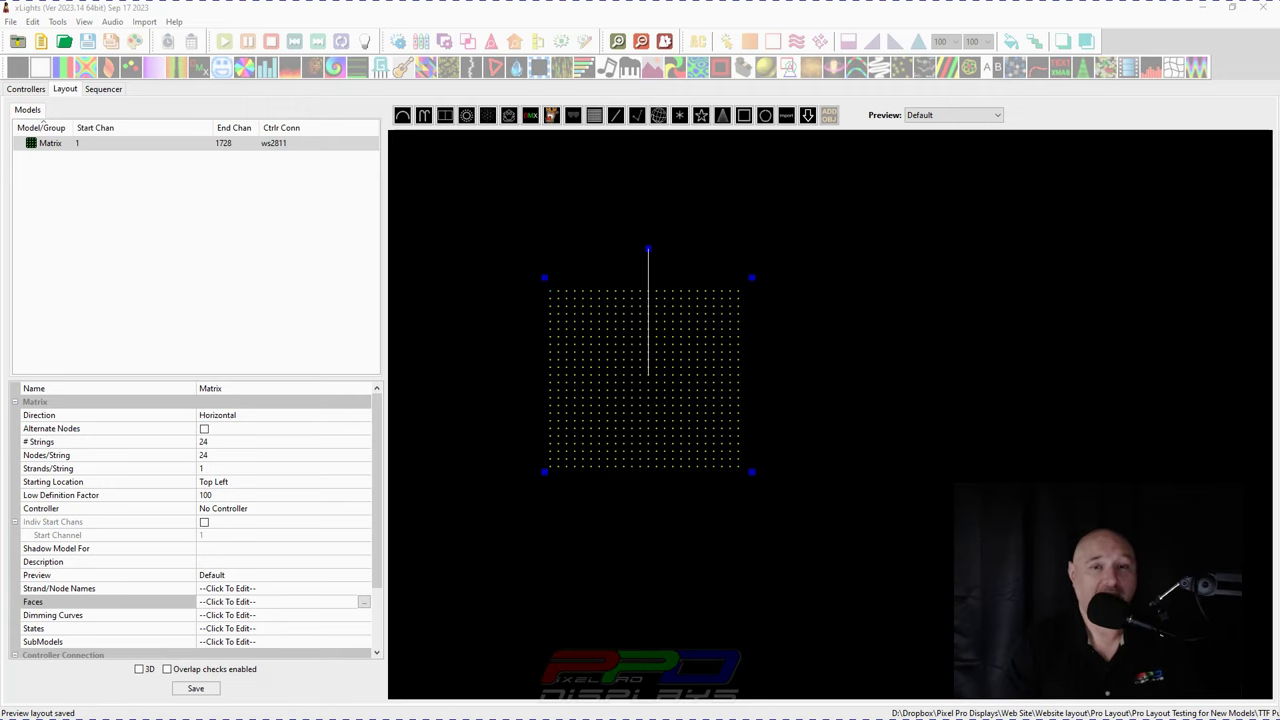
- Move the browser window showing the Pixel Pro Displays site over xLights
{"action": "left_click_drag", "start_coordinate": [0, 110], "coordinate": [366, 125]}
- Maximize Firefox and go to the site's Learning video library page
{"action": "double_click", "coordinate": [364, 123]}
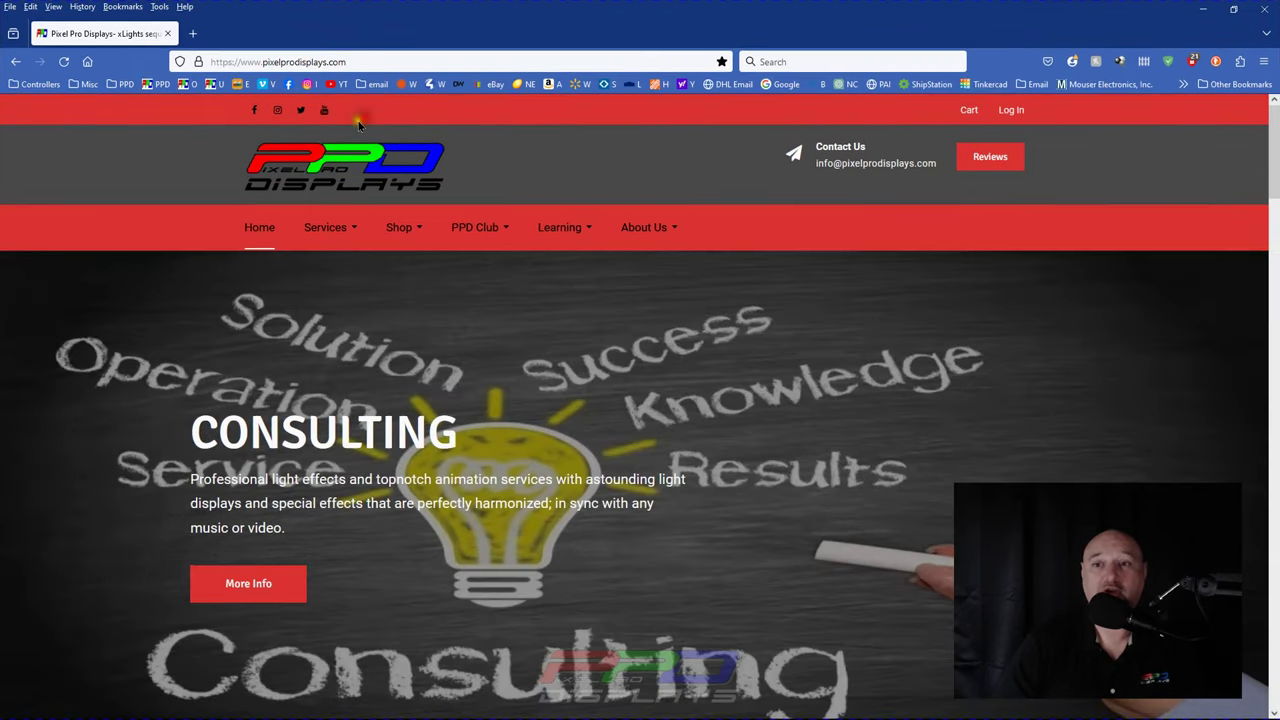
{"action": "mouse_move", "coordinate": [549, 236]}
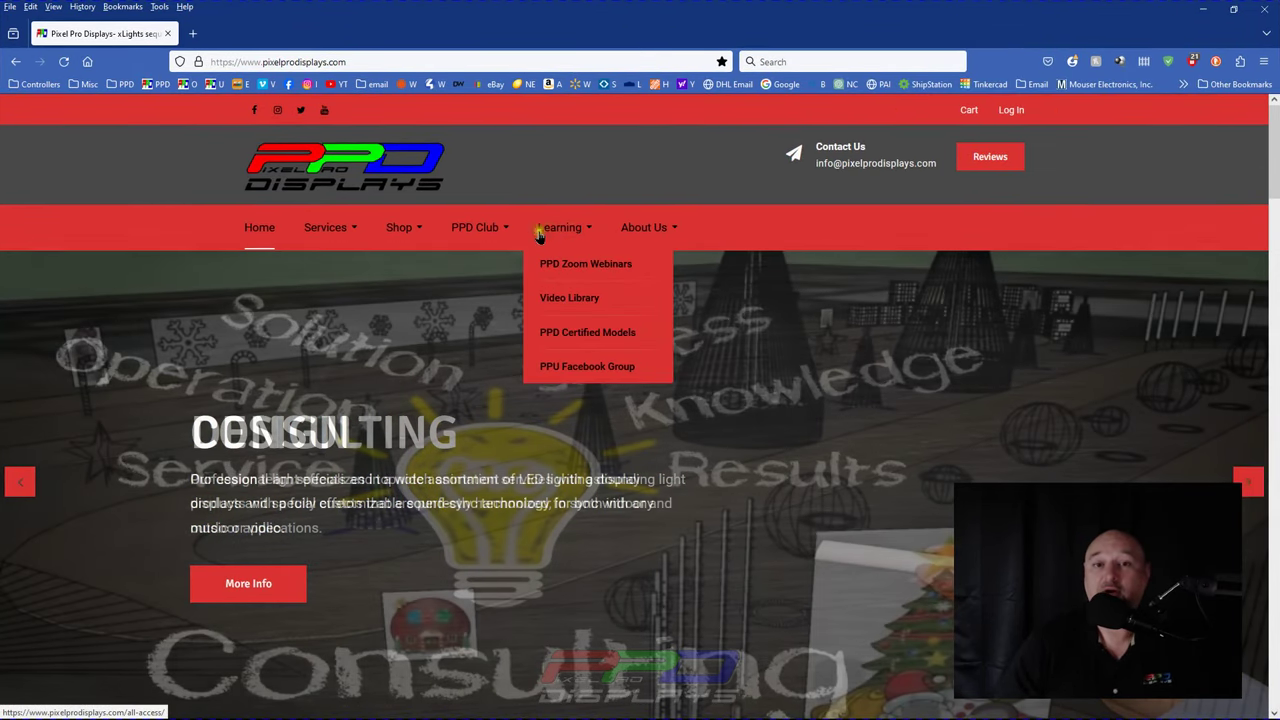
{"action": "left_click", "coordinate": [551, 232]}
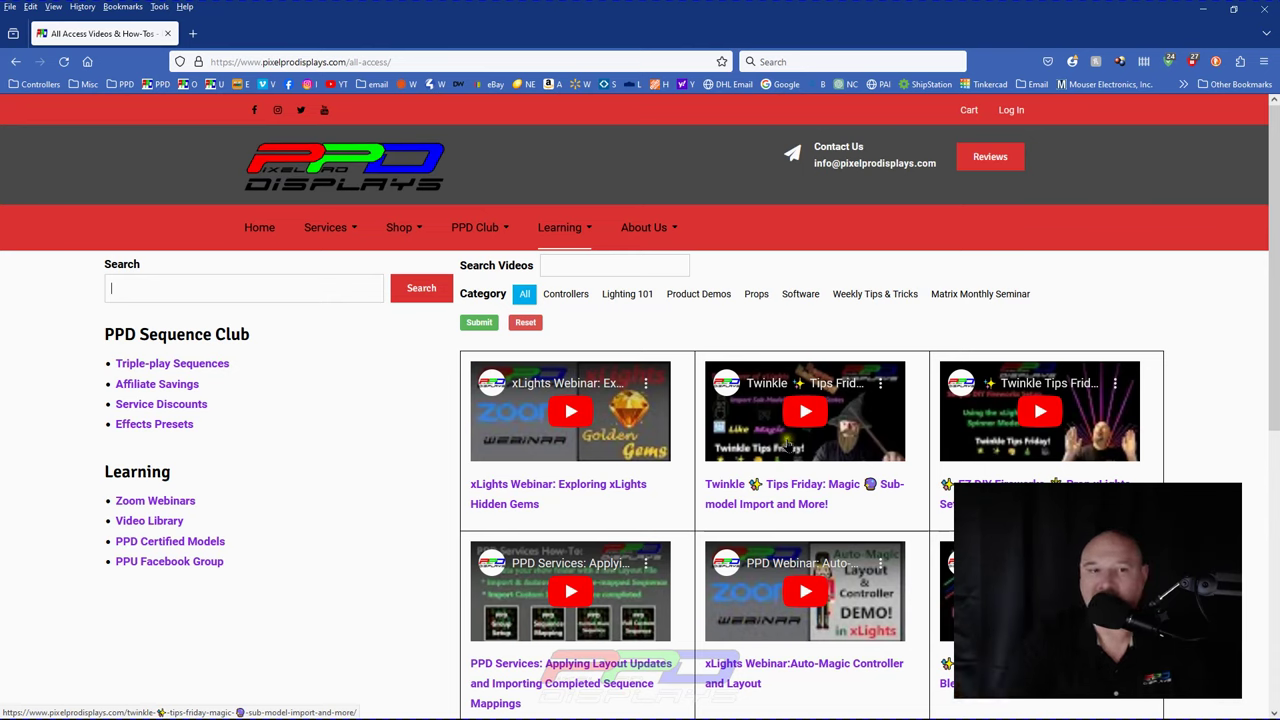
- Search the site for 'Pumpkin' to list the Matrix Pumpkin Face post
{"action": "left_click", "coordinate": [148, 288]}
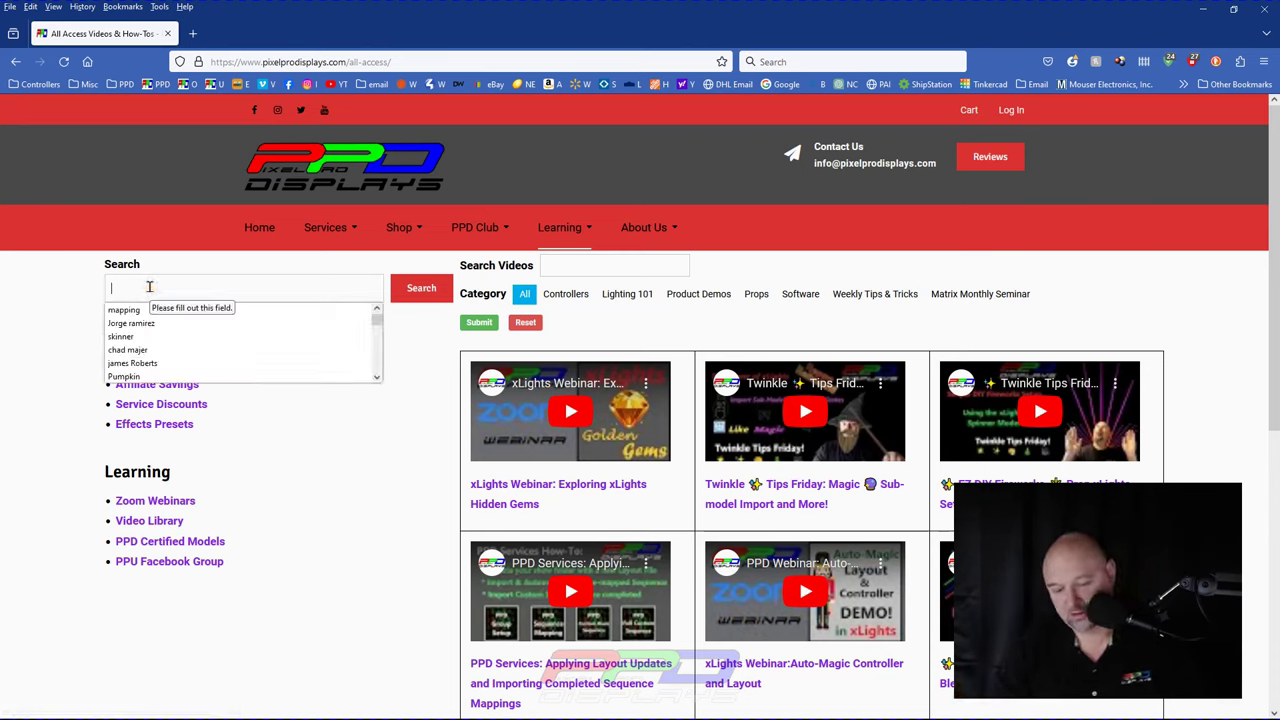
{"action": "type", "text": "Pump"}
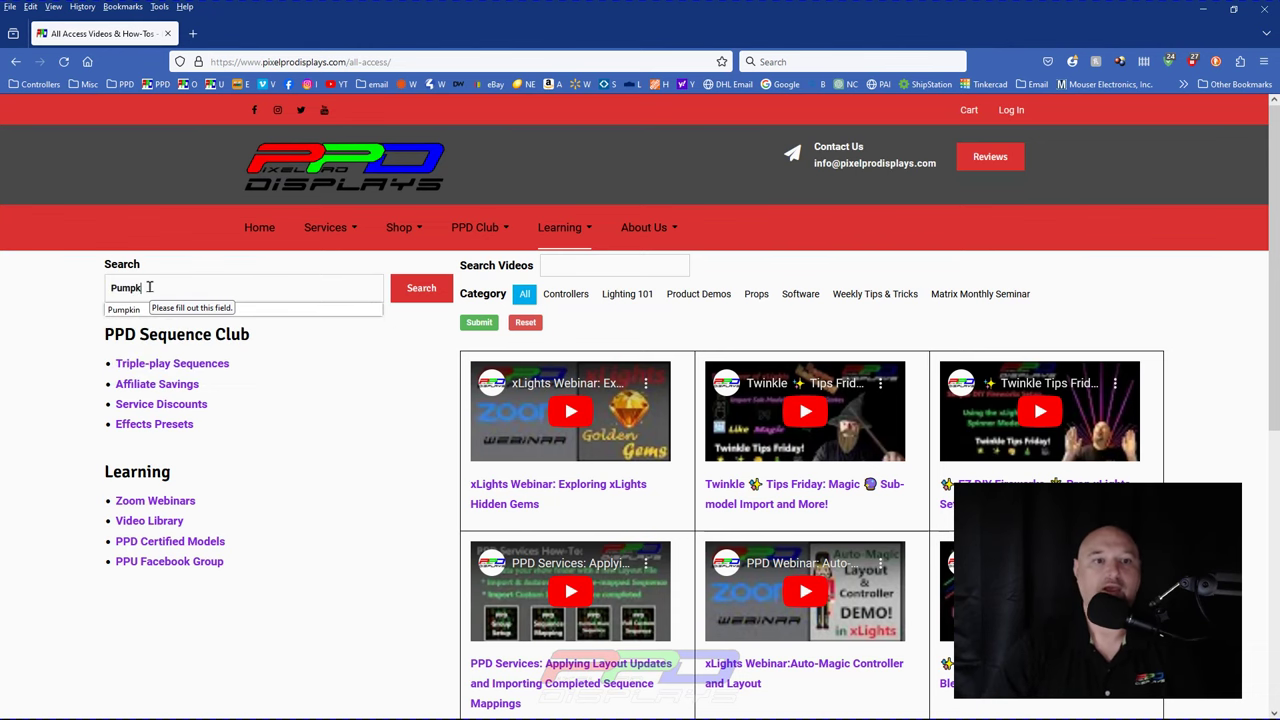
{"action": "type", "text": "k"}
{"action": "key", "text": "Down"}
{"action": "key", "text": "Return"}
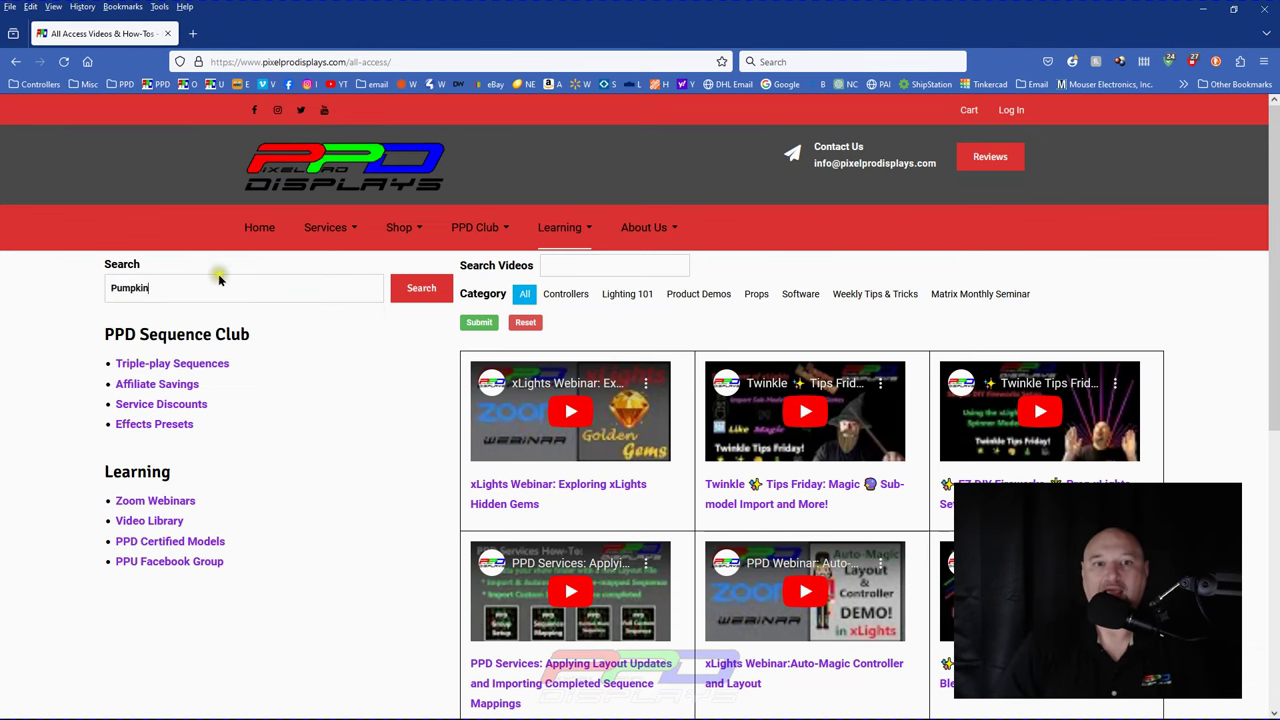
{"action": "scroll", "coordinate": [443, 226], "scroll_direction": "down", "scroll_amount": 2}
{"action": "left_click", "coordinate": [428, 174]}
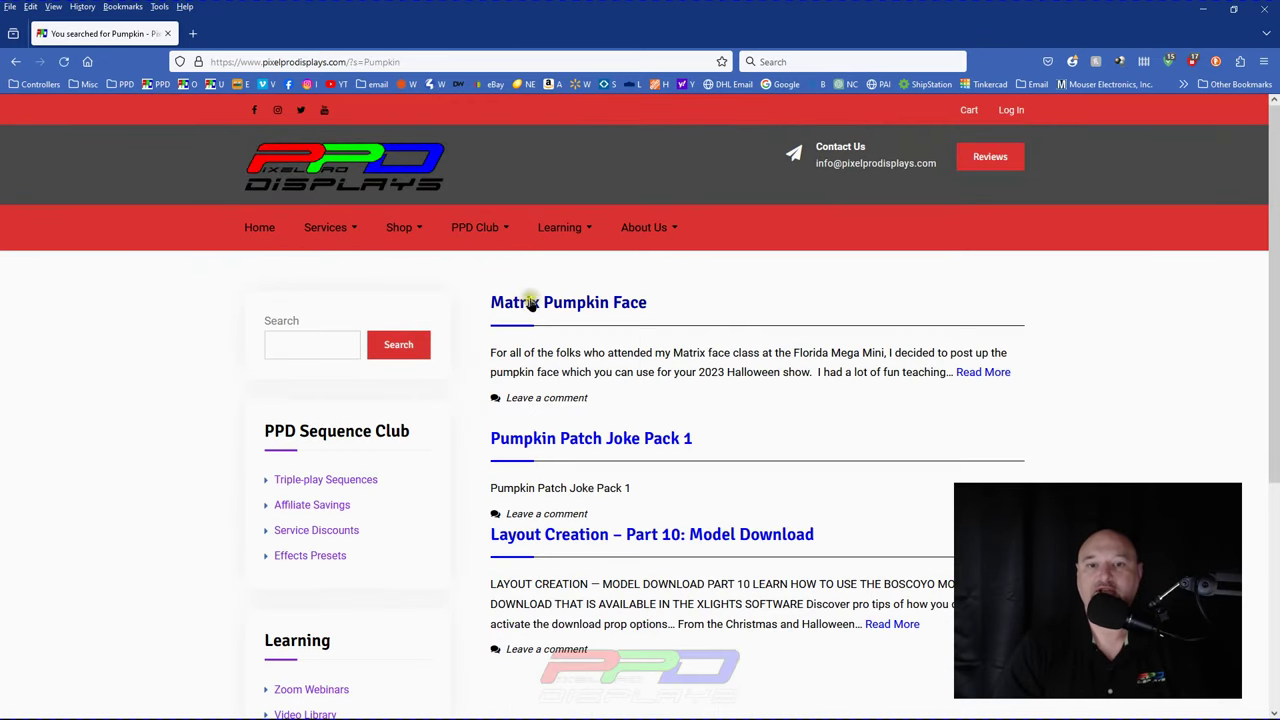
- From the Matrix Pumpkin Face post, download the Jack Singing Pumpkin Square Matrix zip and show its folder
{"action": "left_click", "coordinate": [583, 301]}
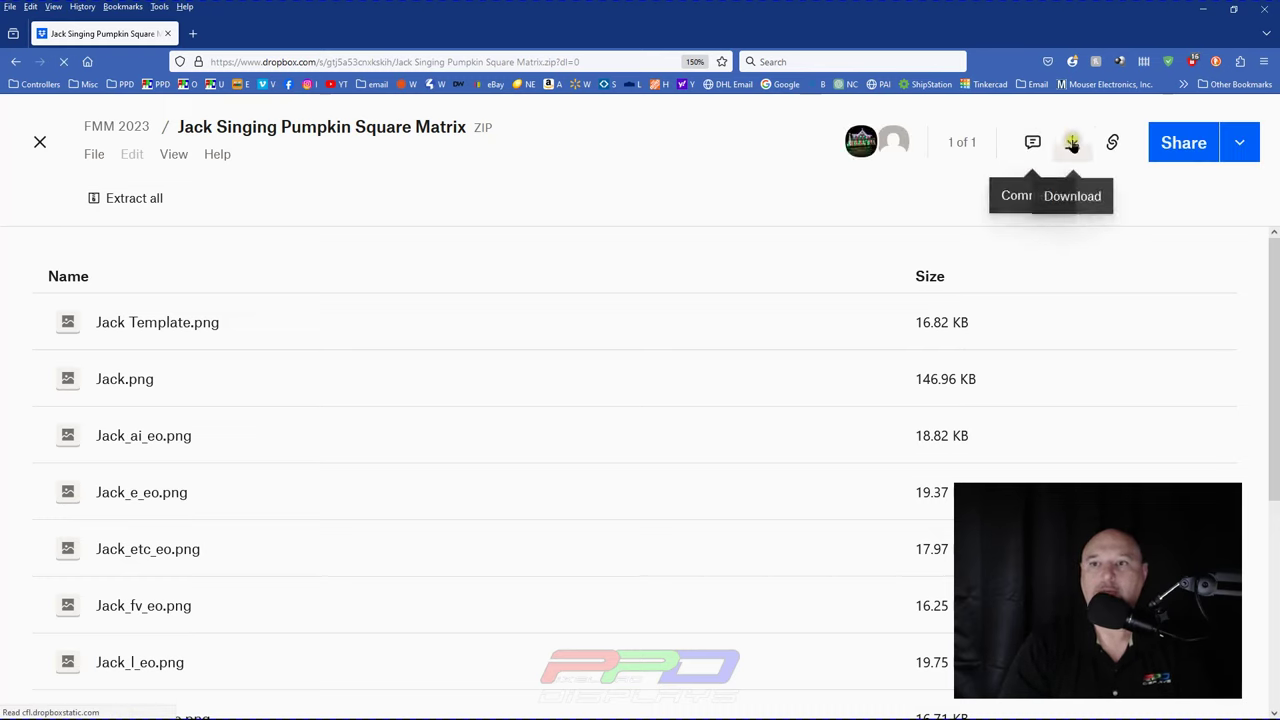
{"action": "left_click", "coordinate": [1071, 145]}
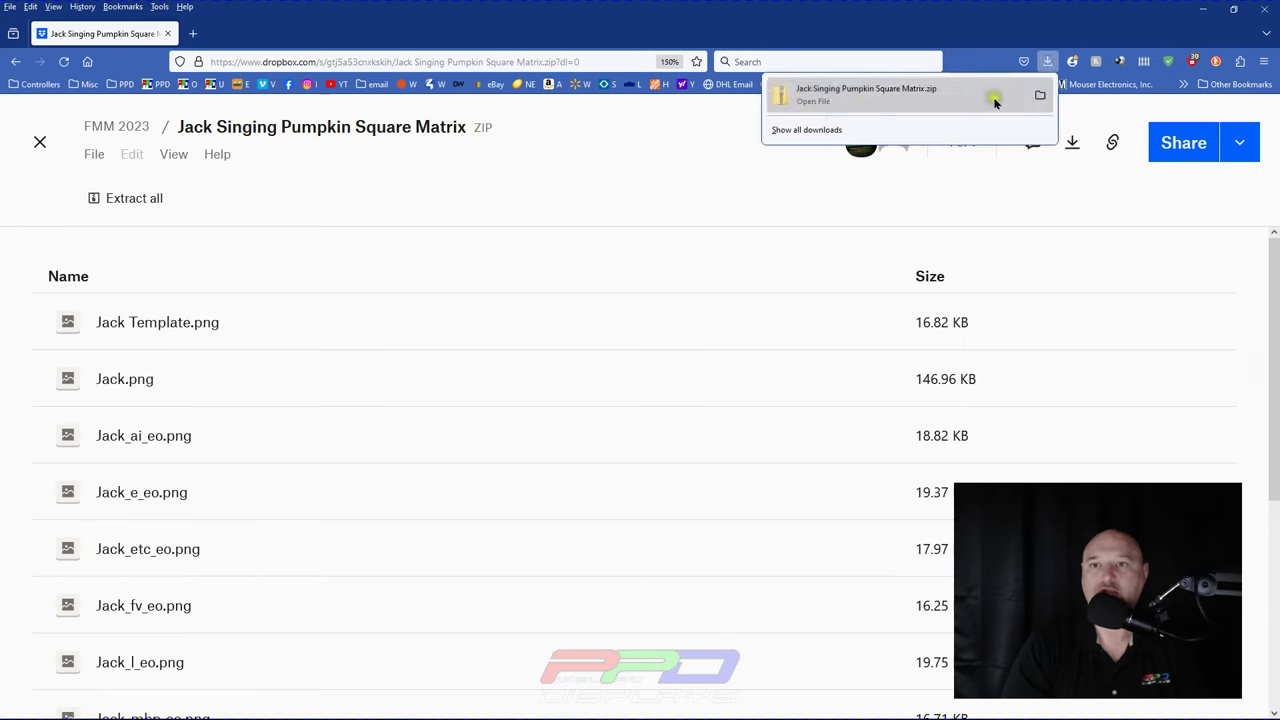
{"action": "left_click", "coordinate": [1042, 94]}
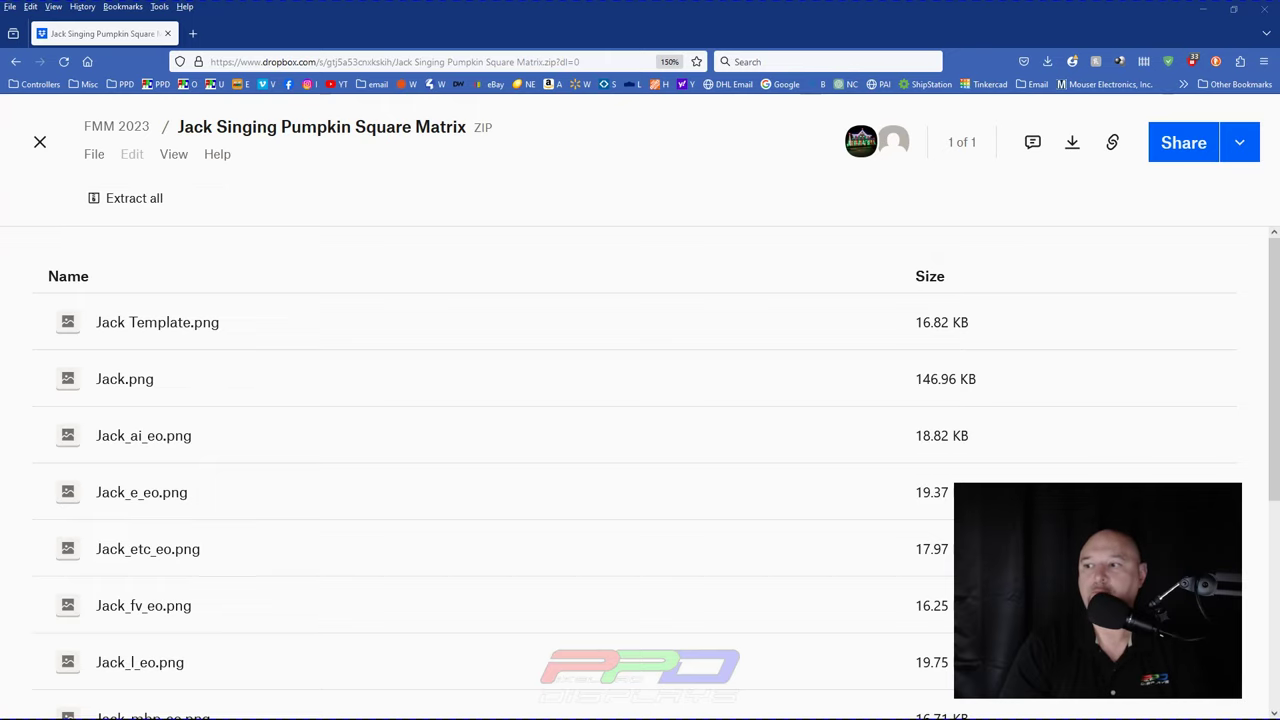
- Copy the Jack Singing Pumpkin Square Matrix zip from the Downloads folder
{"action": "left_click", "coordinate": [1190, 10]}
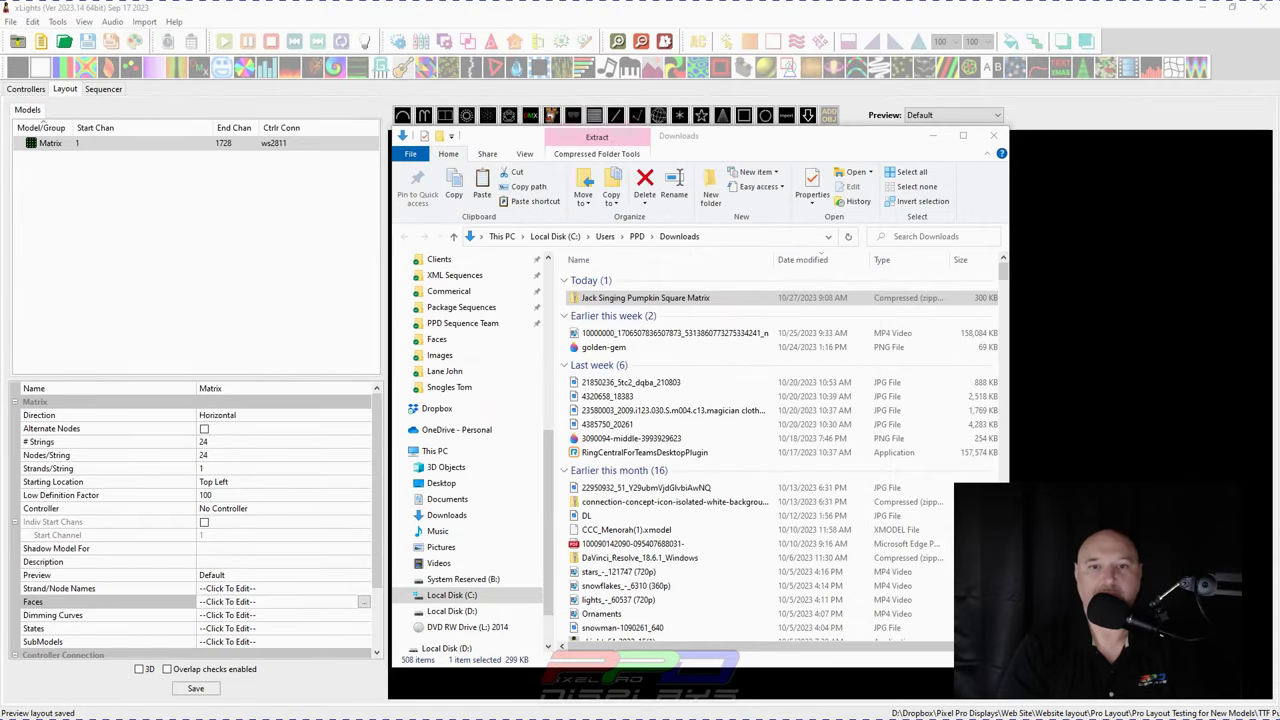
{"action": "left_click_drag", "start_coordinate": [732, 134], "coordinate": [733, 155]}
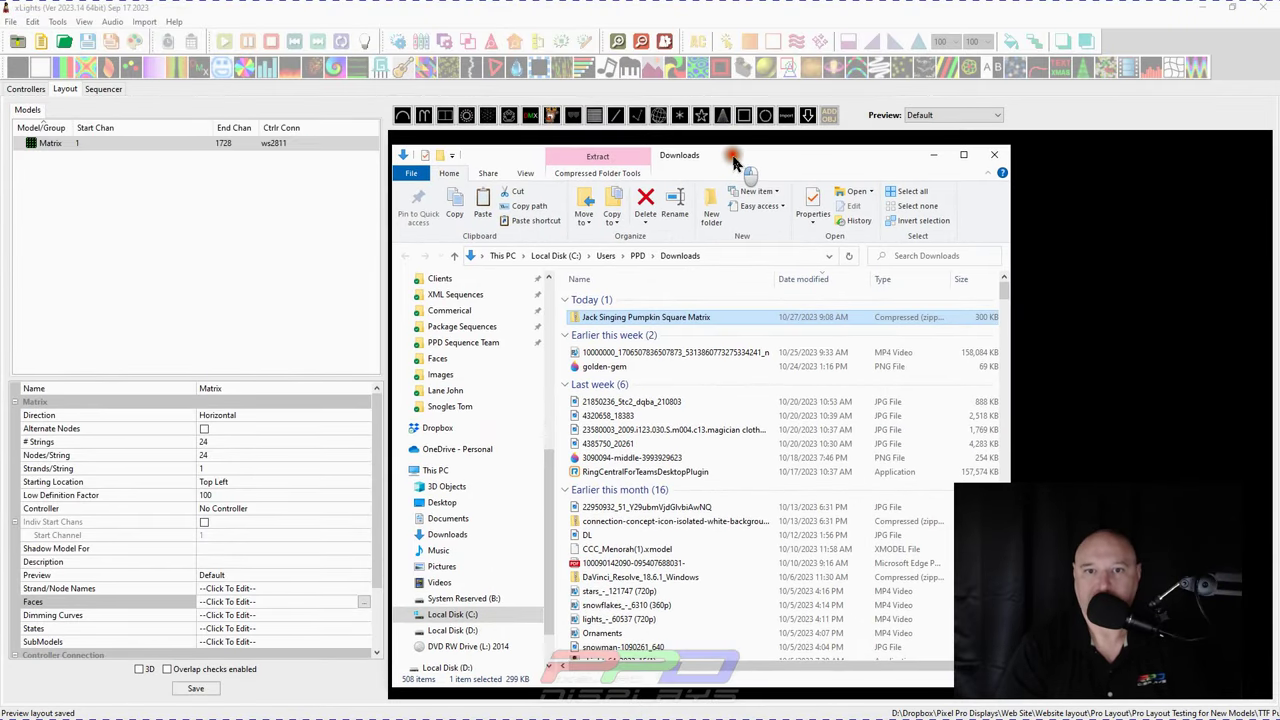
{"action": "left_click", "coordinate": [619, 318]}
{"action": "right_click", "coordinate": [619, 318]}
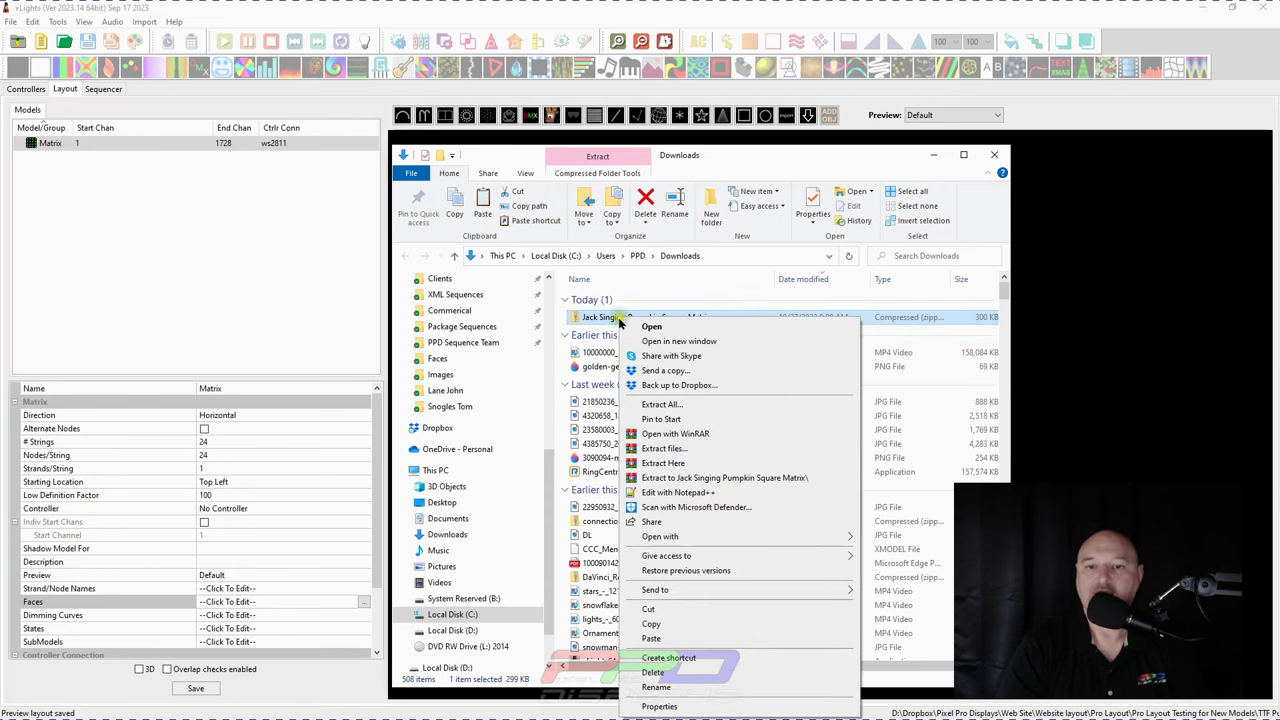
{"action": "left_click", "coordinate": [650, 626]}
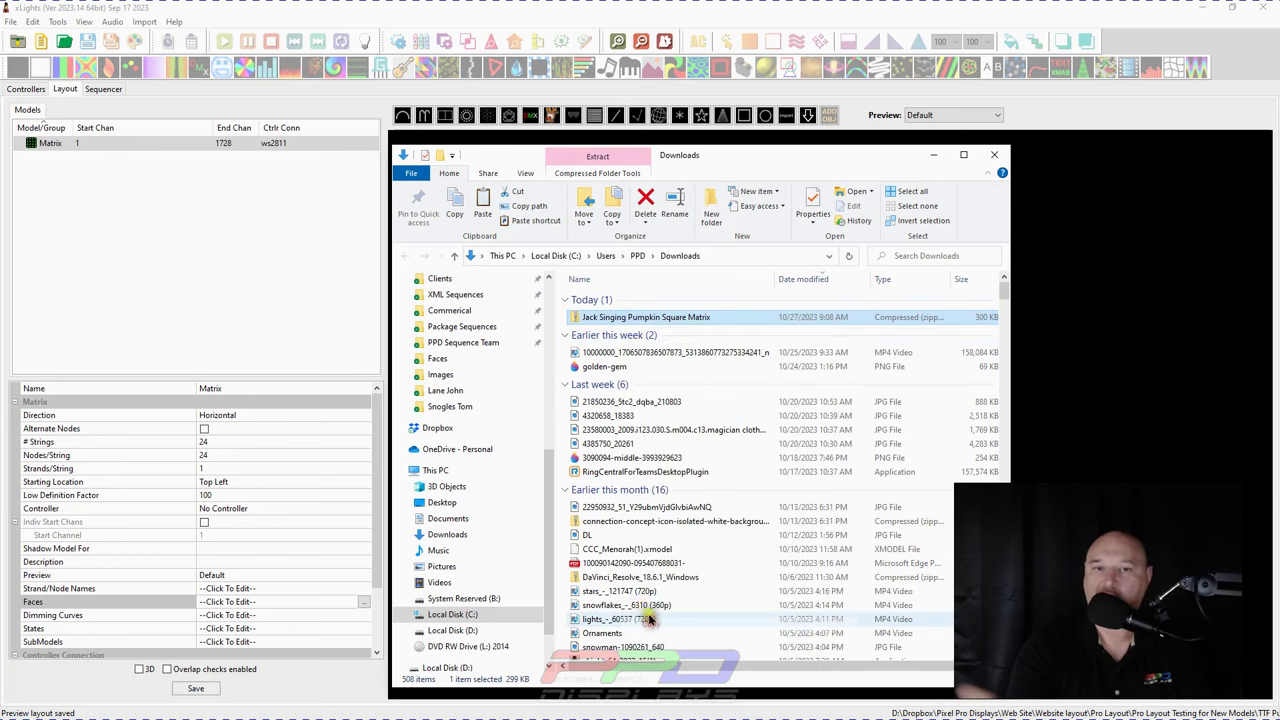
- Paste the zip into Pro Layout > Pro Layout Testing for New Models > TTF Pumpkin Face
{"action": "scroll", "coordinate": [490, 340], "scroll_direction": "up", "scroll_amount": 2}
{"action": "scroll", "coordinate": [490, 340], "scroll_direction": "up", "scroll_amount": 3}
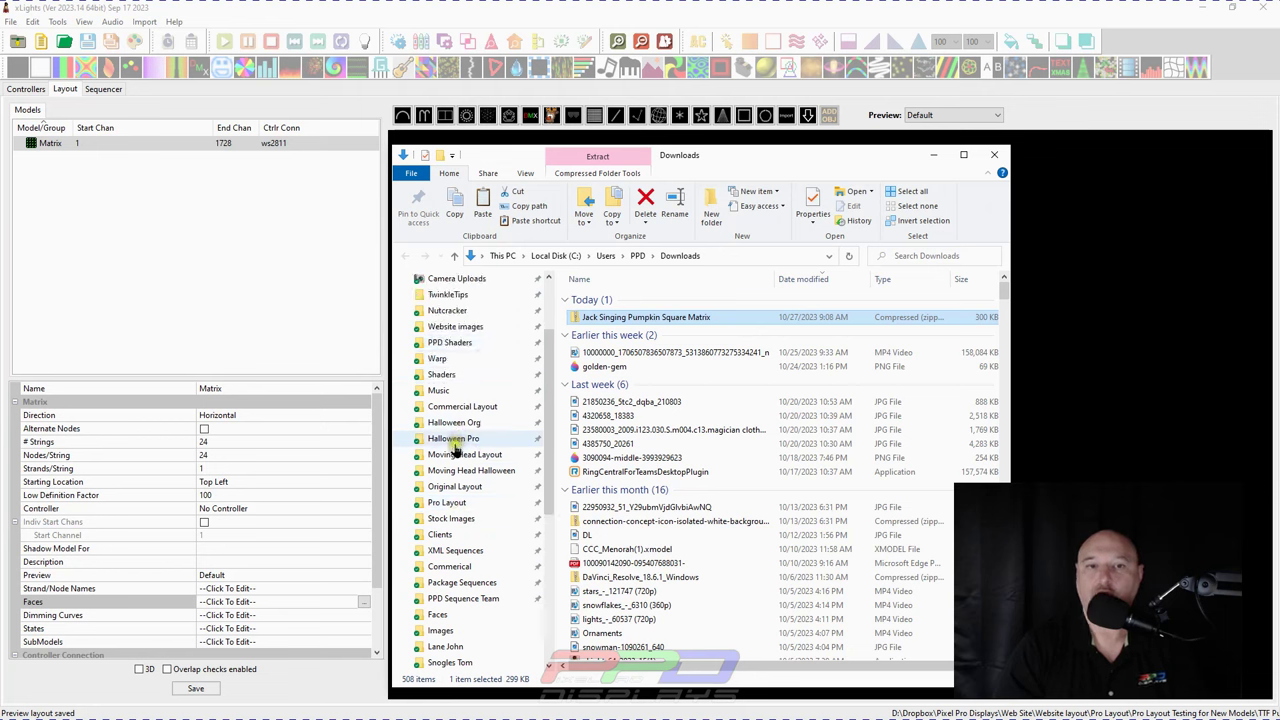
{"action": "left_click", "coordinate": [447, 502]}
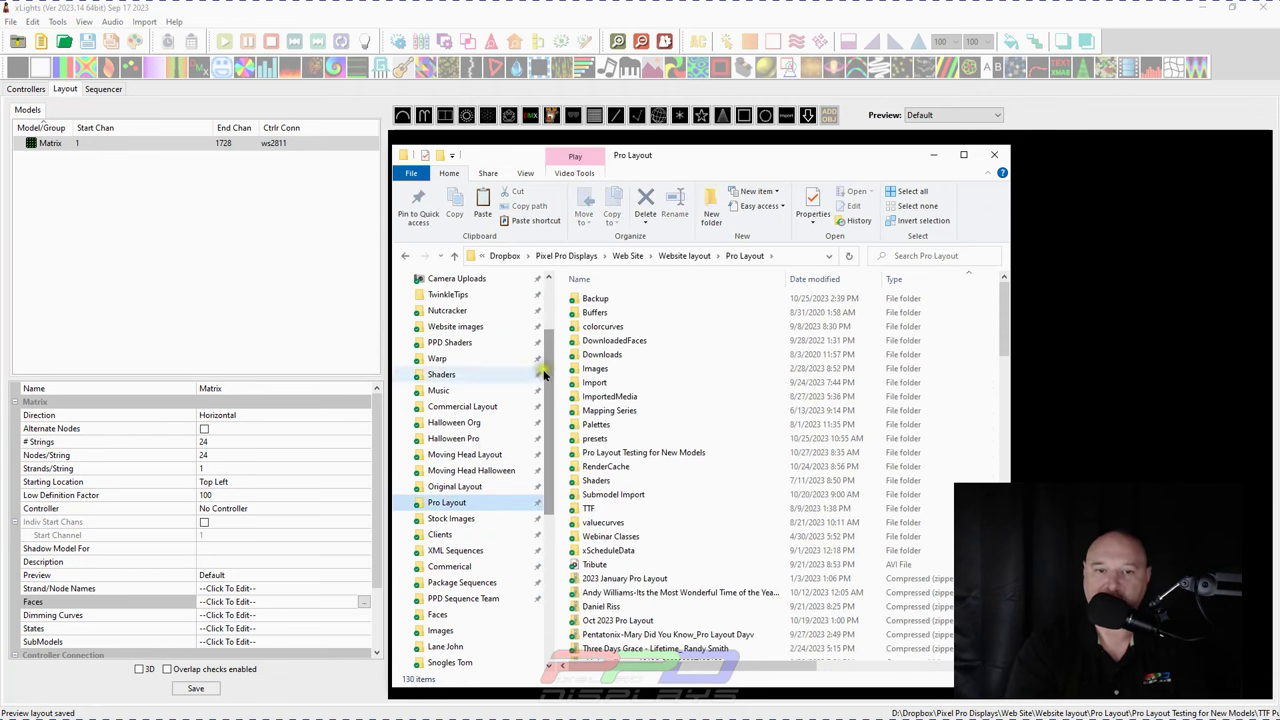
{"action": "double_click", "coordinate": [613, 452]}
{"action": "double_click", "coordinate": [605, 480]}
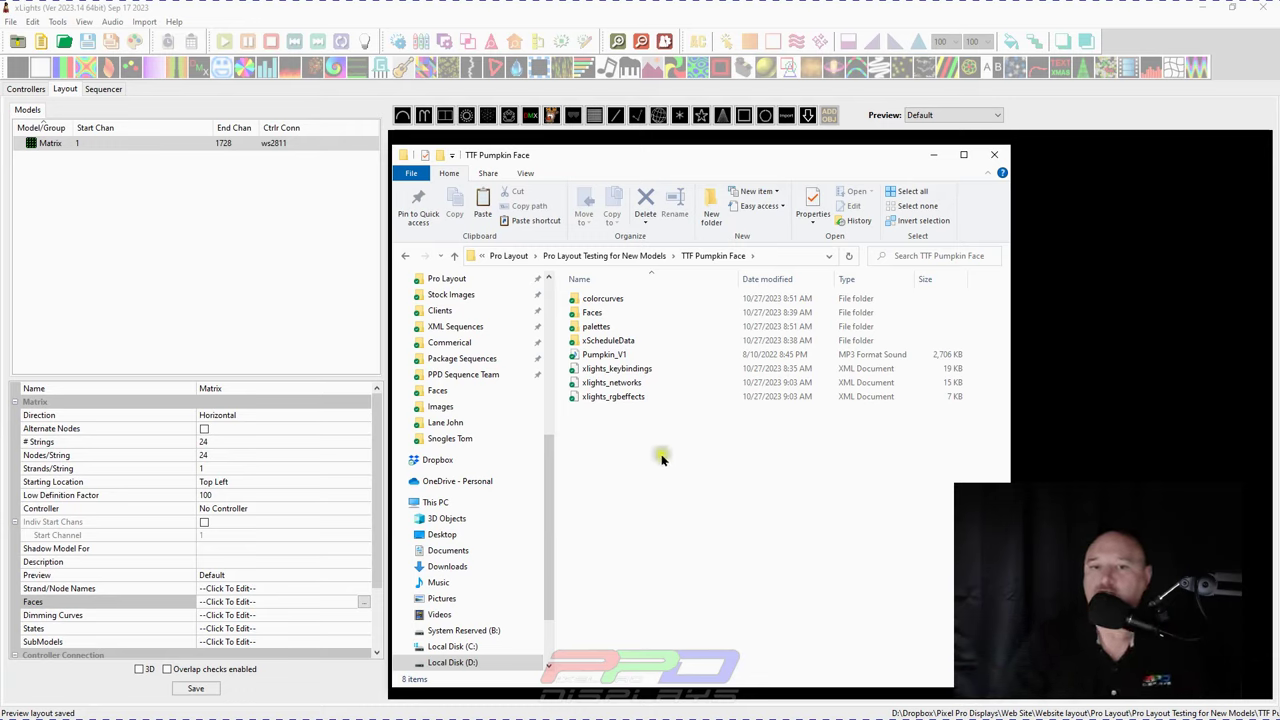
{"action": "right_click", "coordinate": [625, 455]}
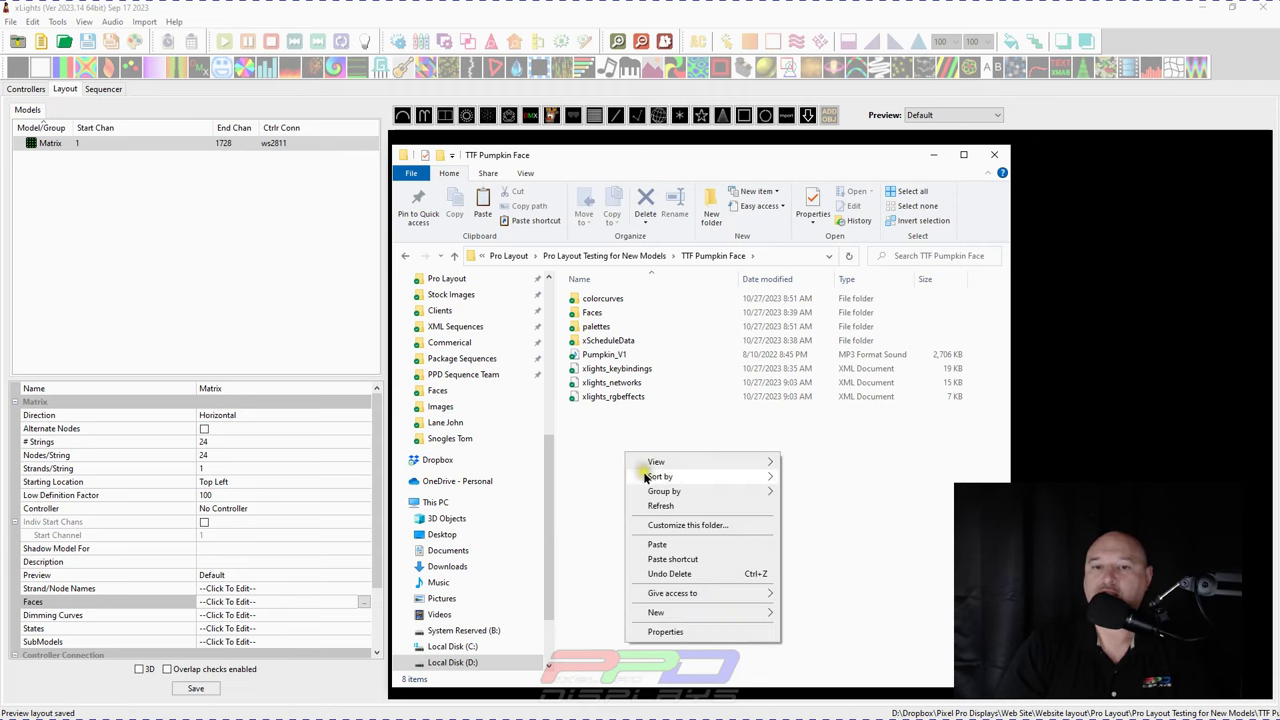
{"action": "left_click", "coordinate": [652, 540]}
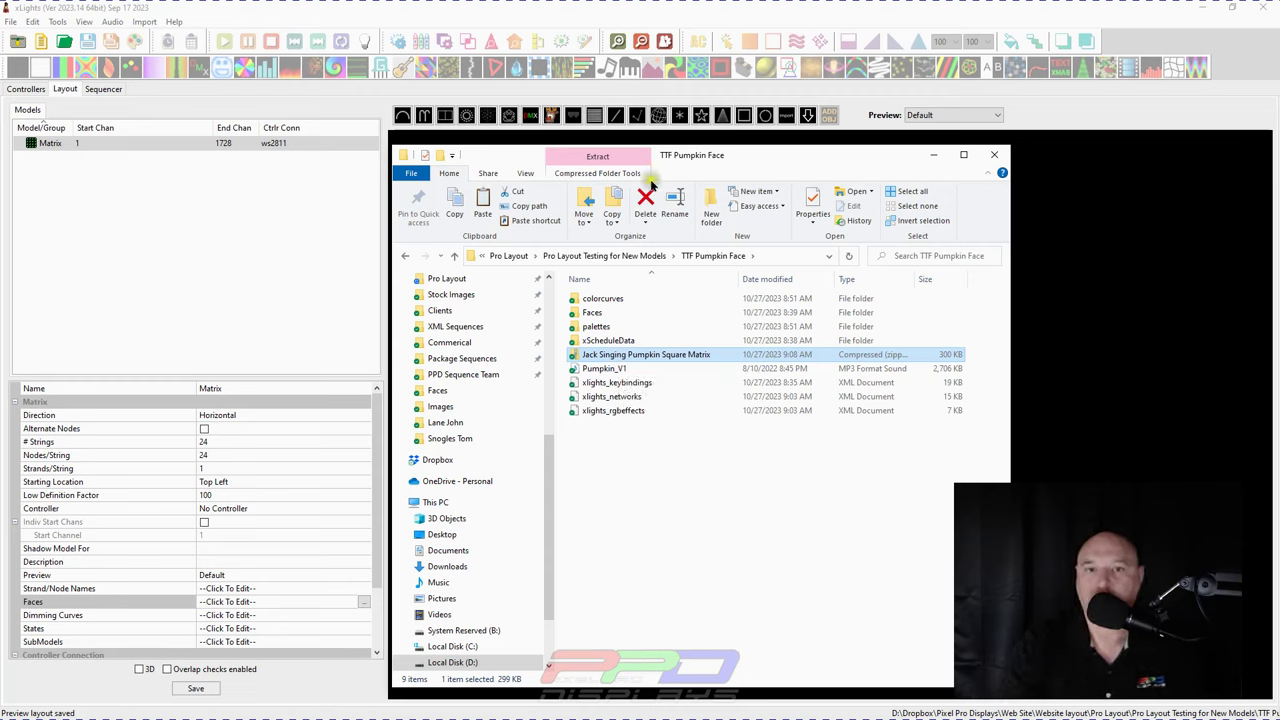
{"action": "left_click", "coordinate": [605, 158]}
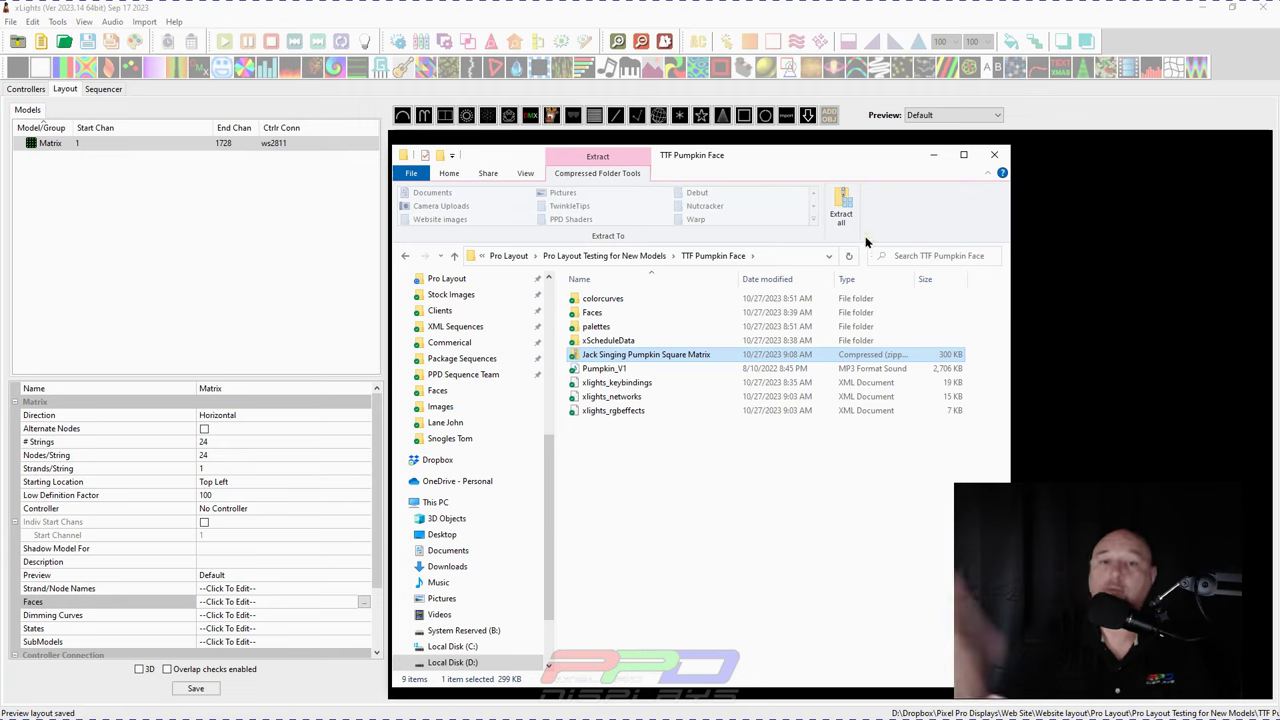
- Extract all zip files to TTF Pumpkin Face\Faces, choosing Replace the files in the destination
{"action": "left_click_drag", "start_coordinate": [700, 354], "coordinate": [838, 212]}
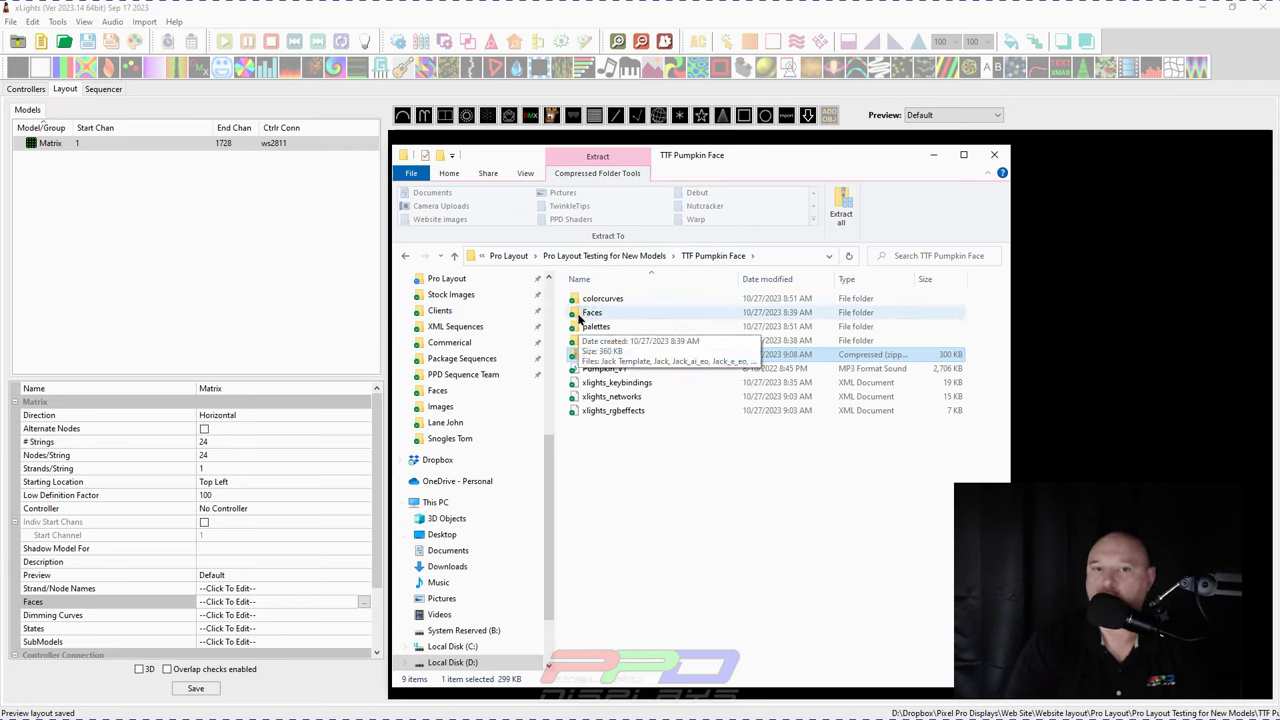
{"action": "left_click", "coordinate": [841, 210]}
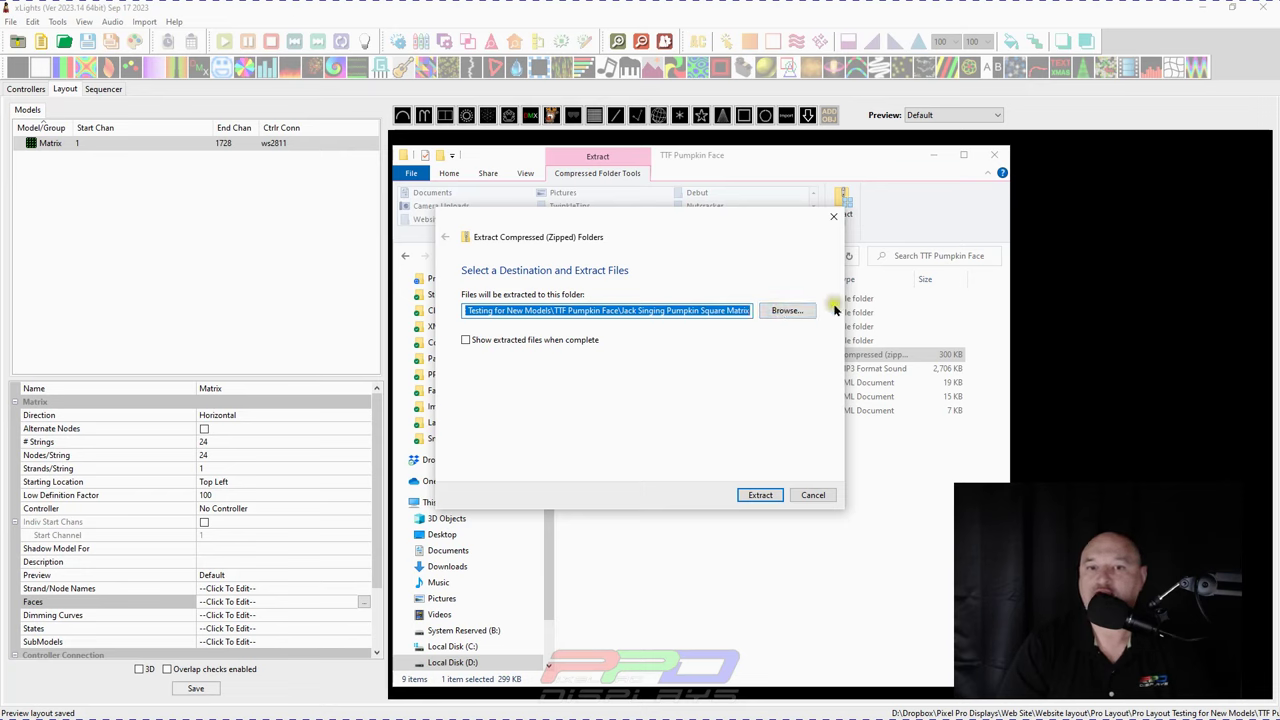
{"action": "left_click", "coordinate": [781, 311]}
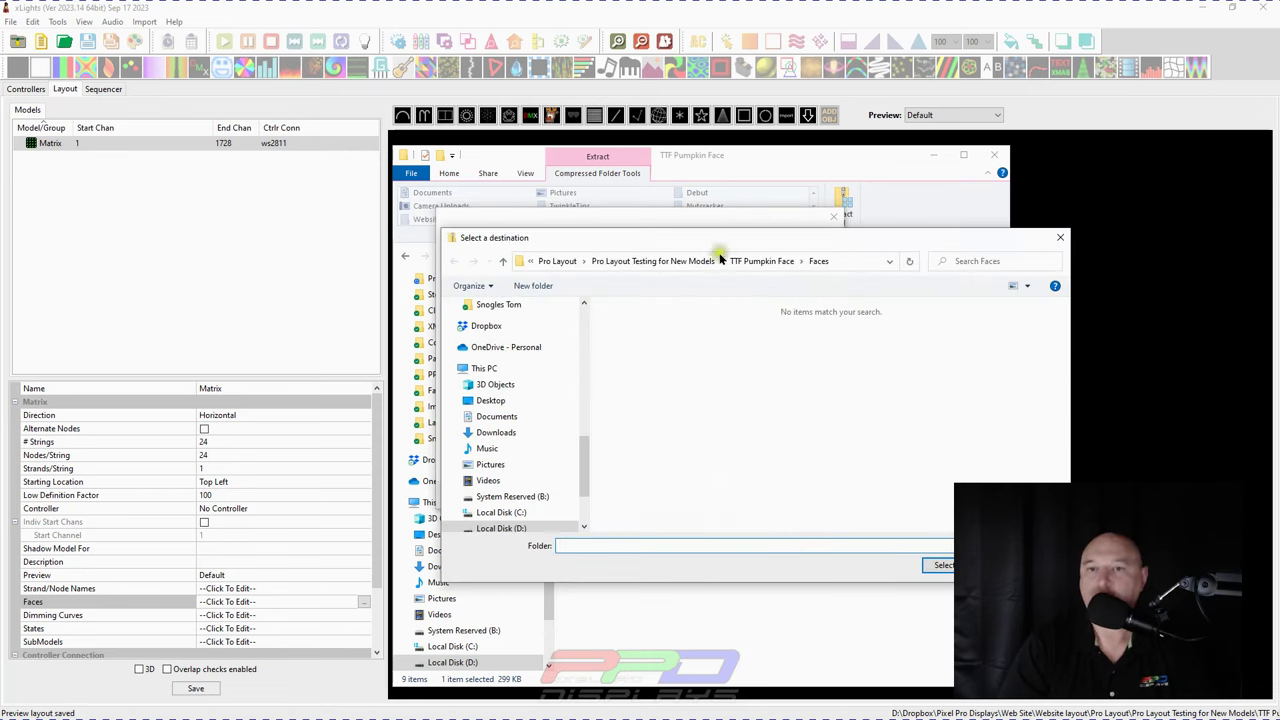
{"action": "left_click", "coordinate": [760, 261]}
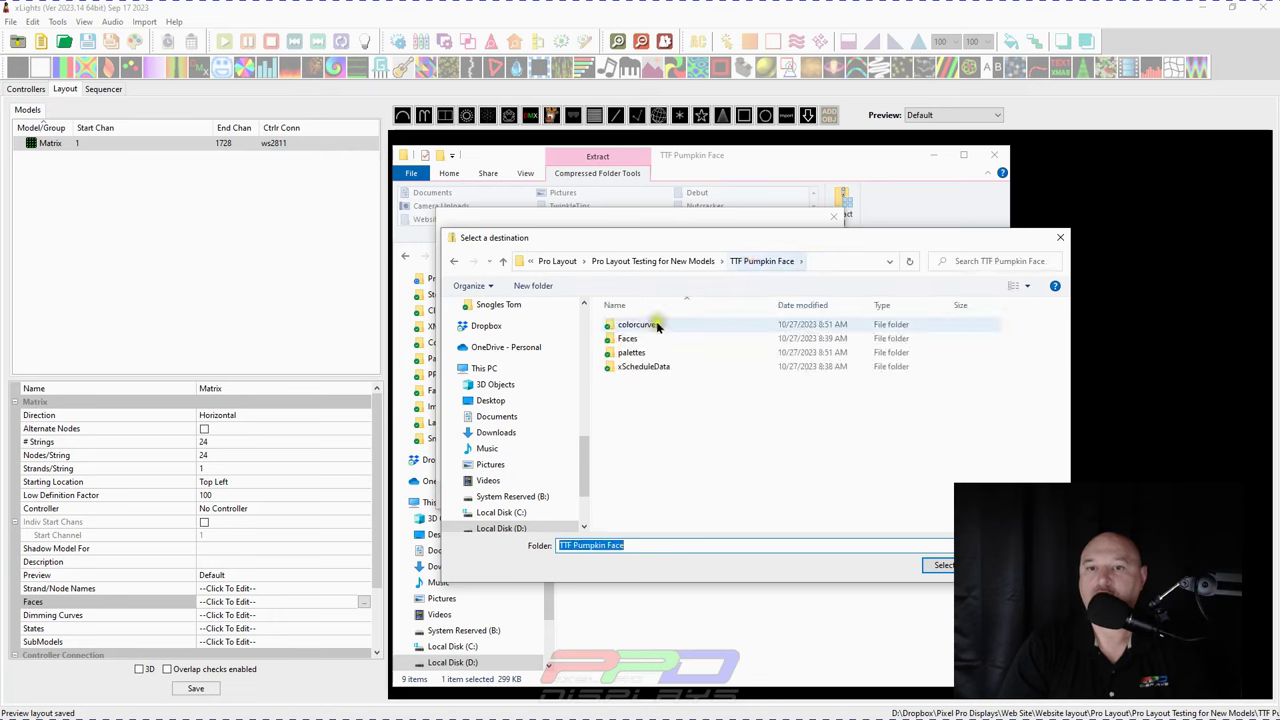
{"action": "double_click", "coordinate": [627, 339]}
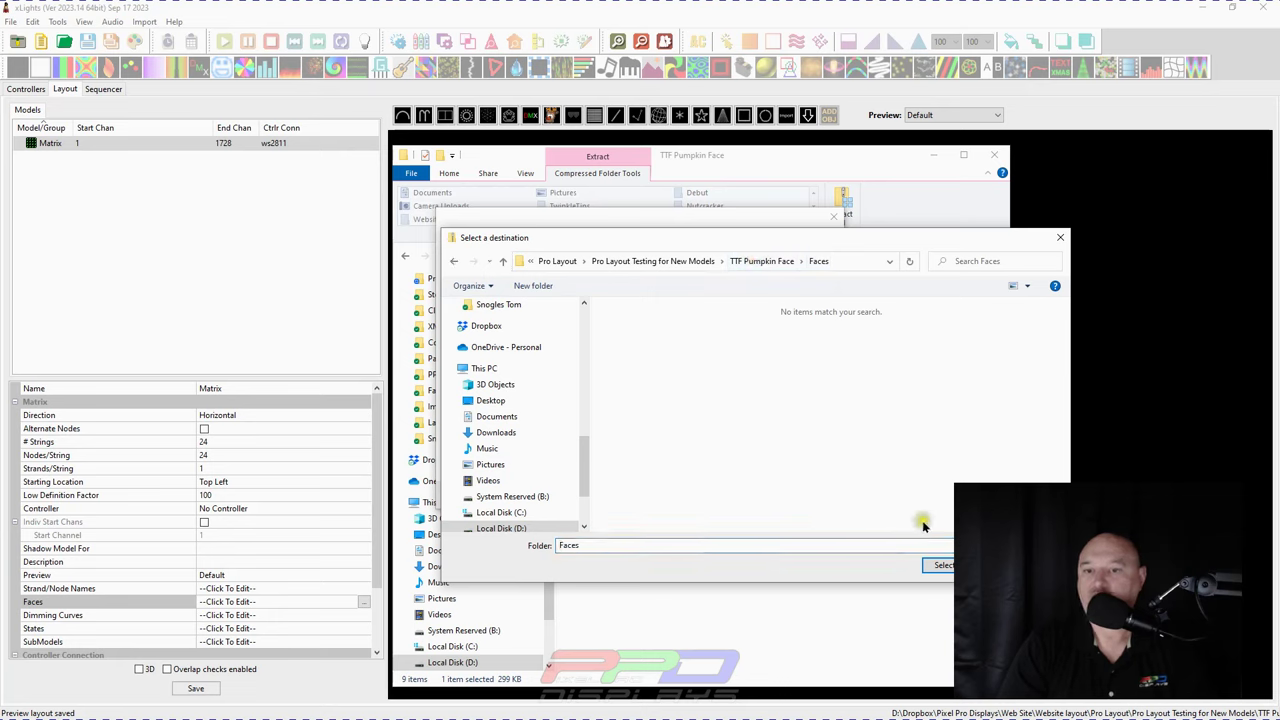
{"action": "left_click", "coordinate": [942, 566]}
{"action": "left_click", "coordinate": [767, 495]}
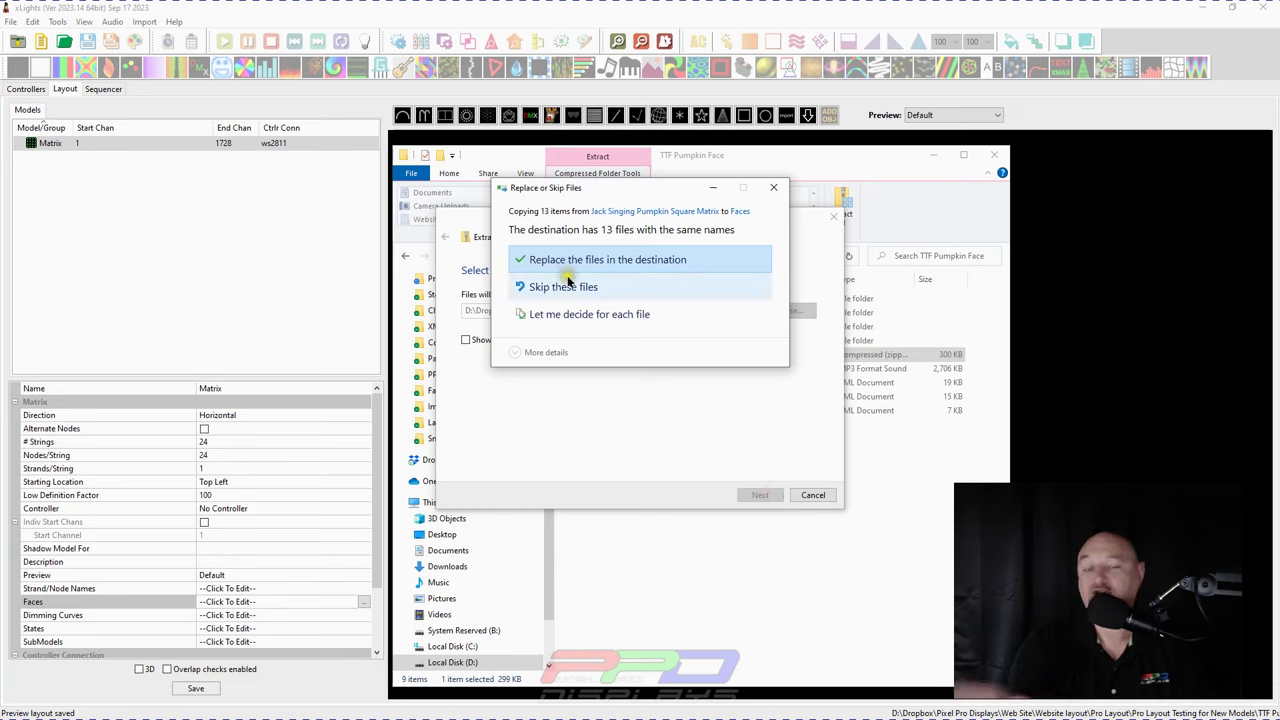
{"action": "left_click", "coordinate": [558, 260]}
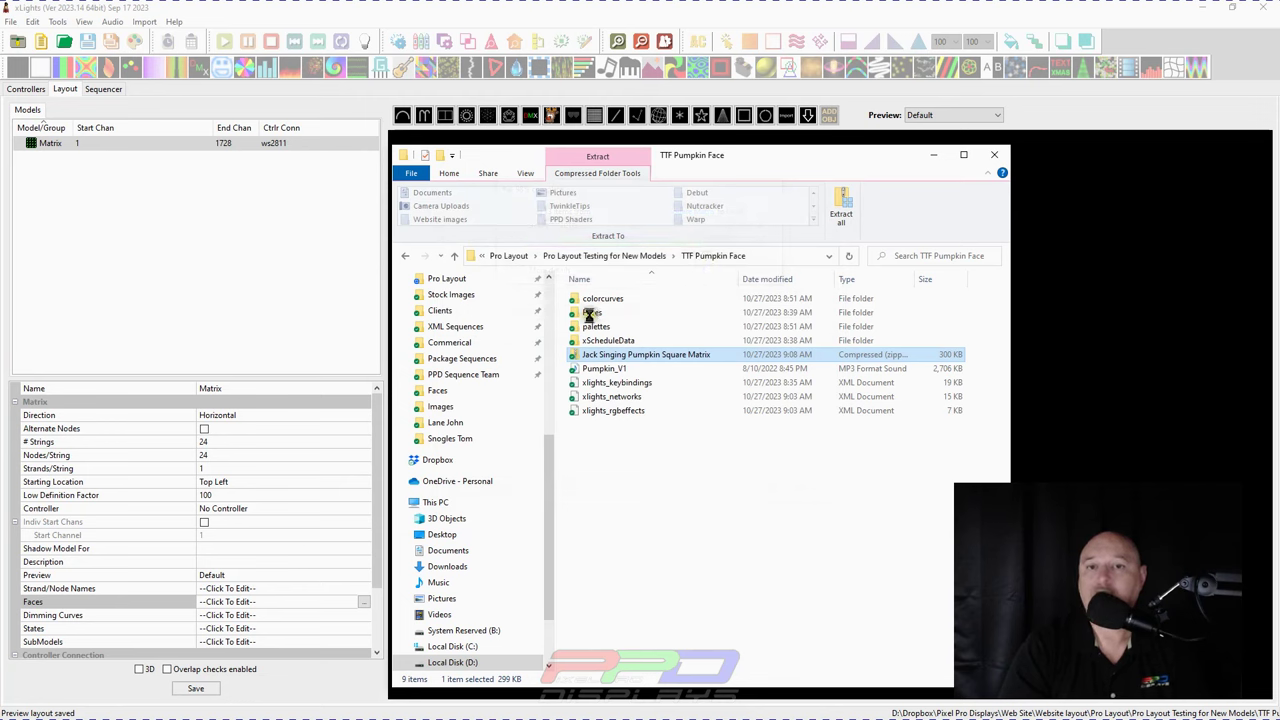
- Rename the faces folder to 'Faces', open it, and select the Jack face image
{"action": "left_click", "coordinate": [586, 314]}
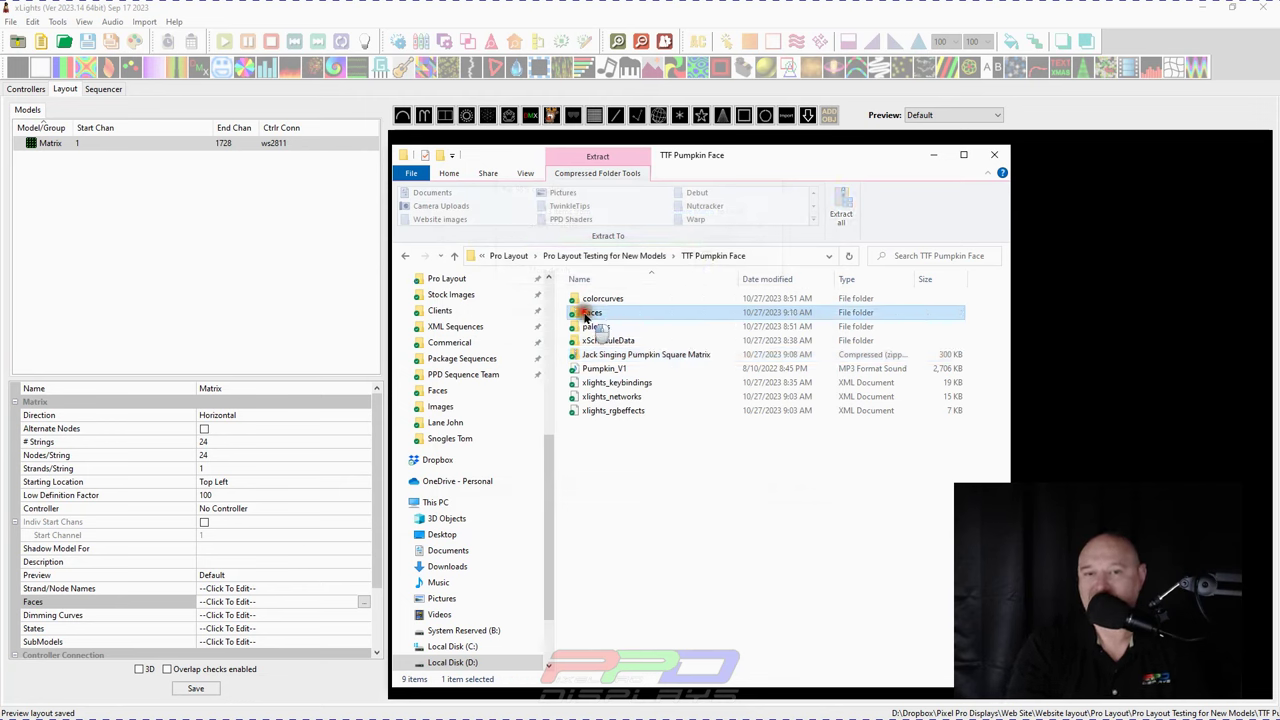
{"action": "left_click", "coordinate": [588, 313]}
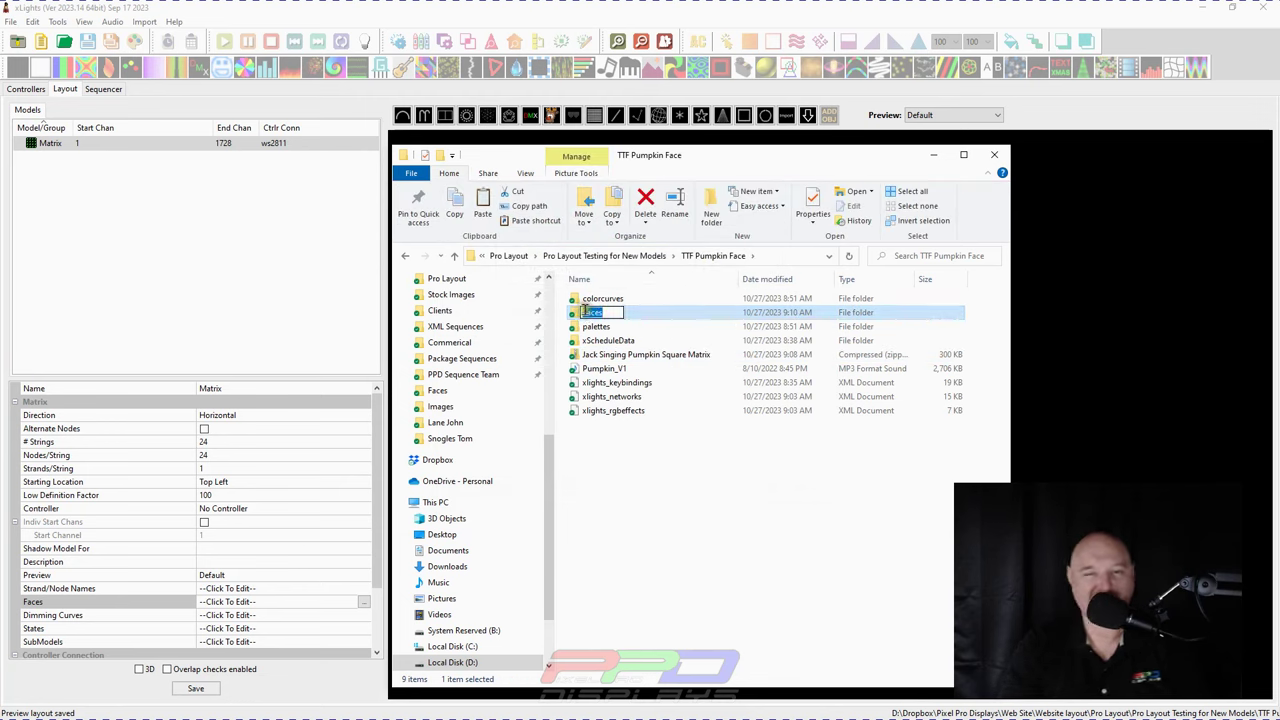
{"action": "key", "text": "Return"}
{"action": "double_click", "coordinate": [586, 313]}
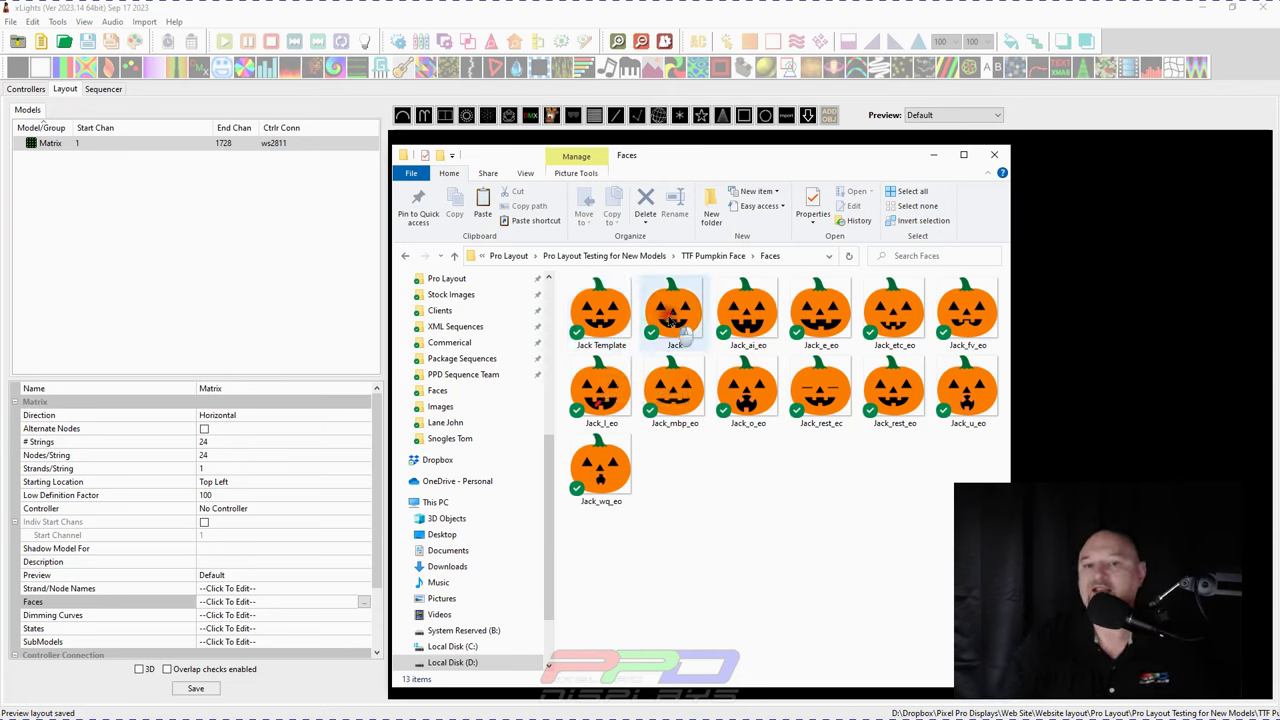
{"action": "left_click_drag", "start_coordinate": [660, 322], "coordinate": [672, 318]}
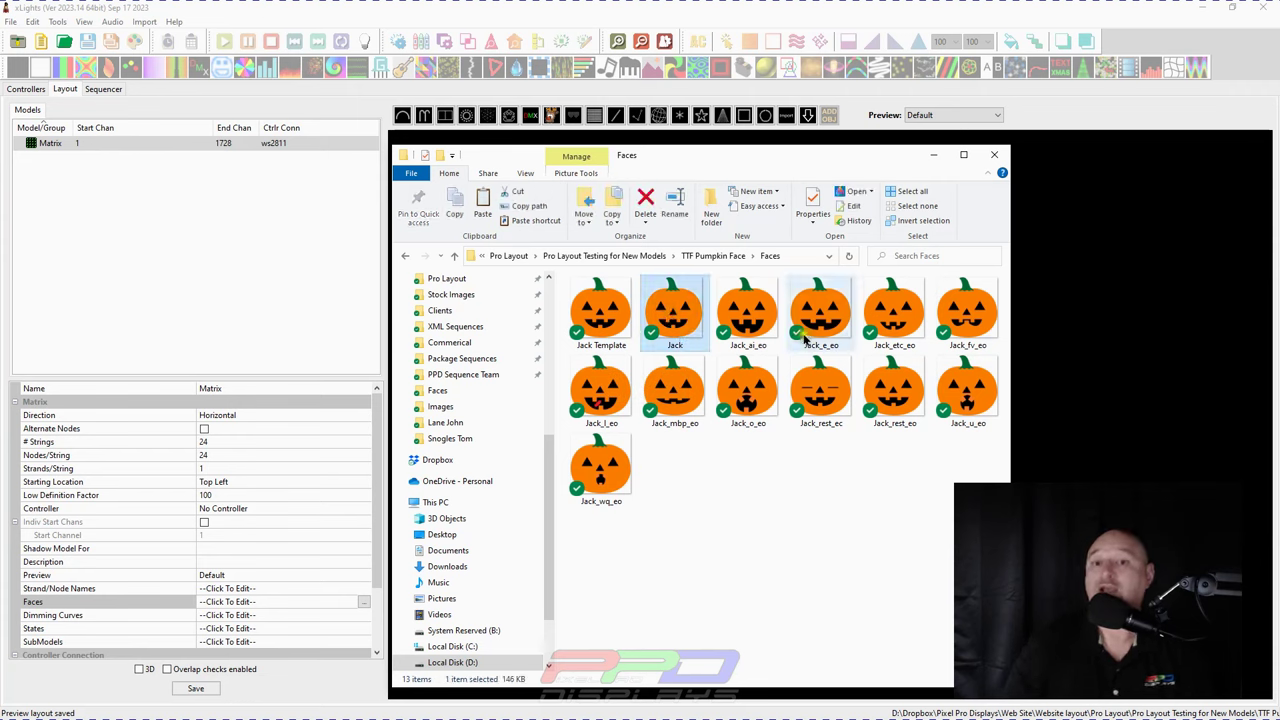
{"action": "left_click", "coordinate": [756, 312]}
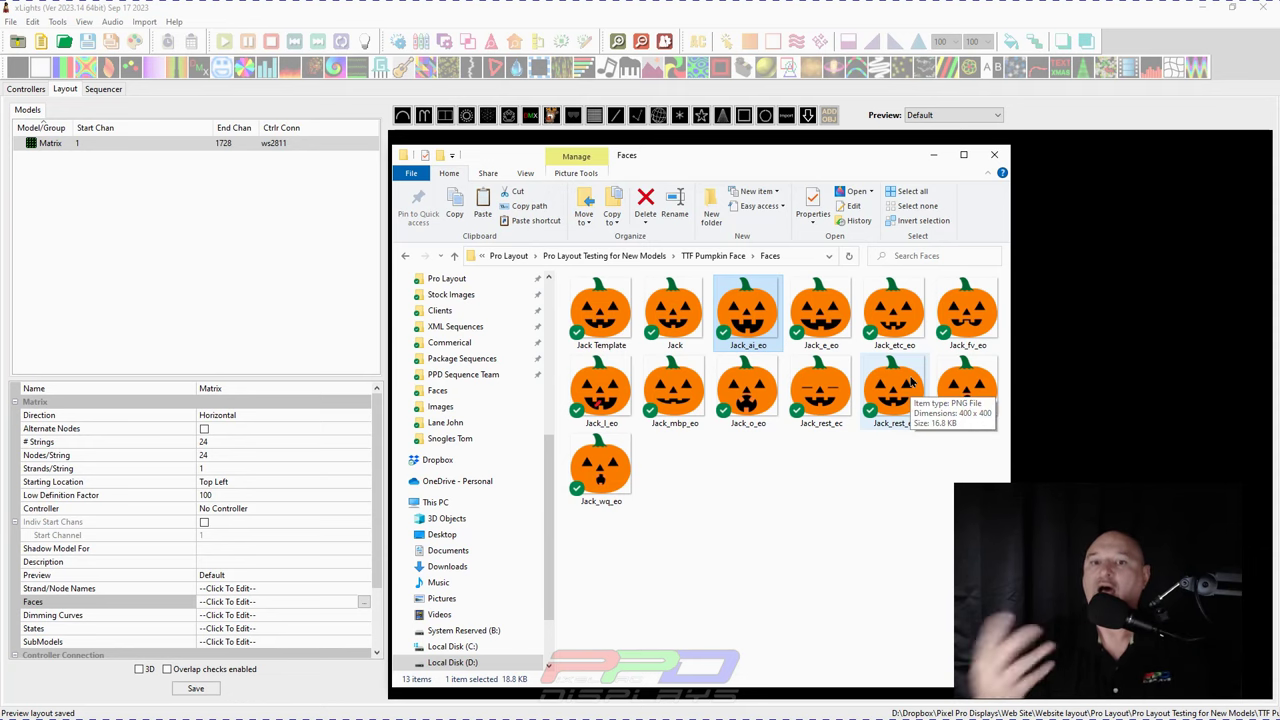
- Return to the Faces folder and bring up the options for Jack Template.png
{"action": "left_click_drag", "start_coordinate": [854, 163], "coordinate": [278, 175]}
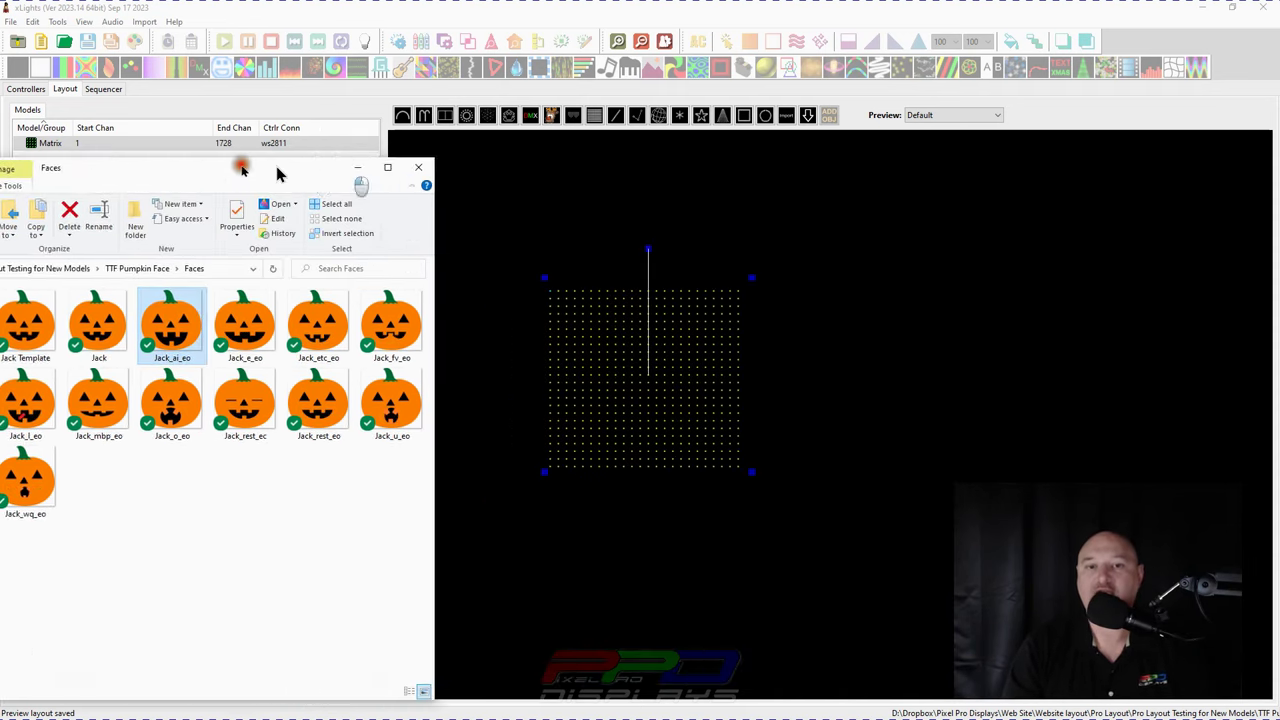
{"action": "left_click", "coordinate": [357, 167]}
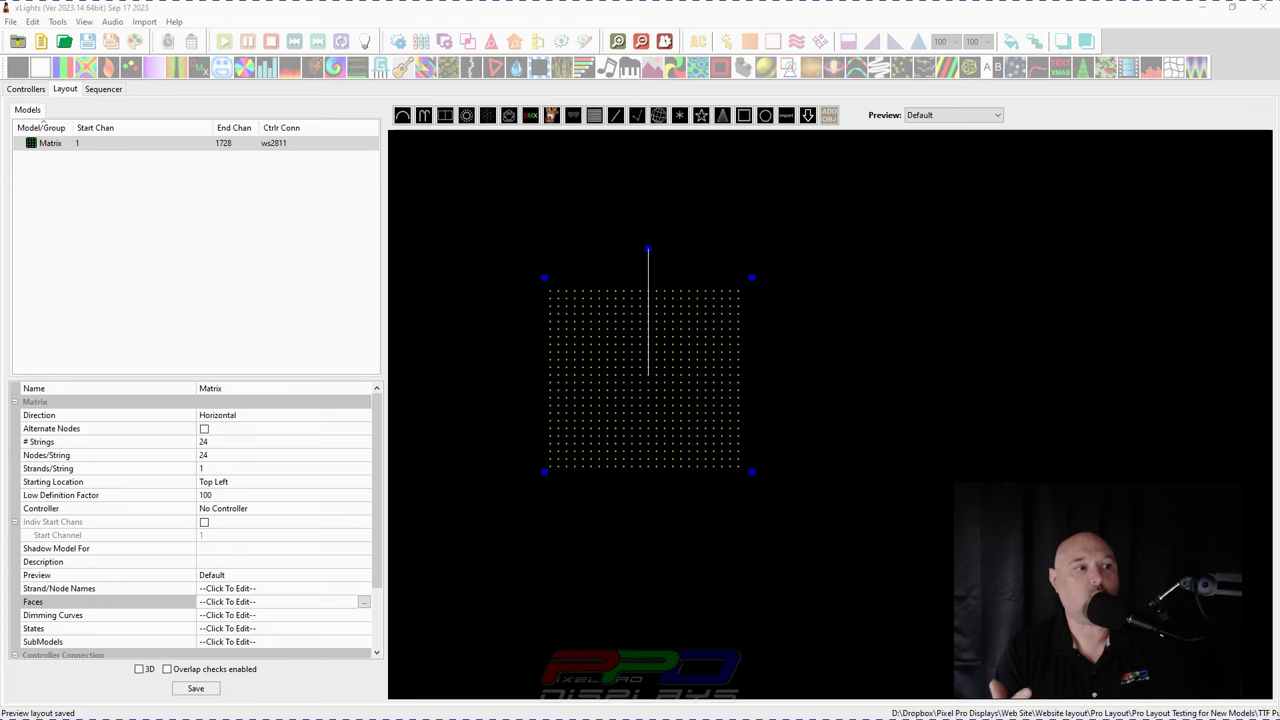
{"action": "key", "text": "alt+Tab"}
{"action": "left_click_drag", "start_coordinate": [606, 150], "coordinate": [658, 147]}
{"action": "left_click", "coordinate": [575, 305]}
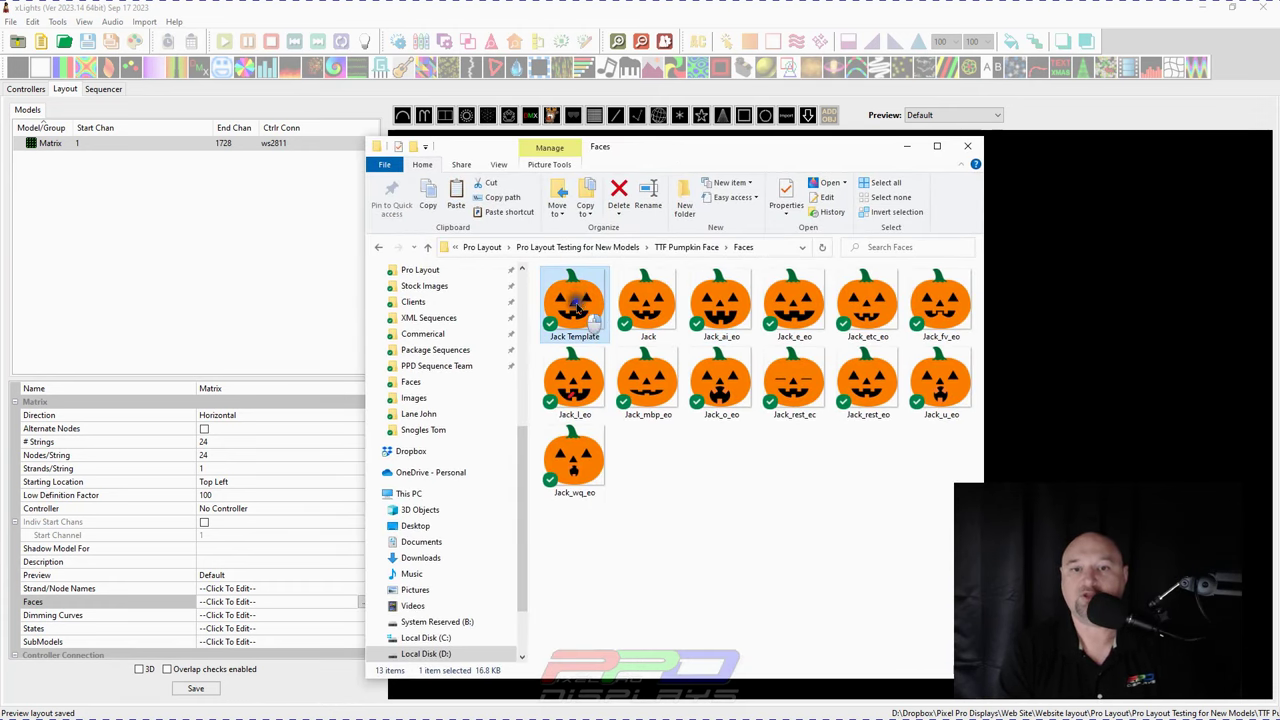
{"action": "right_click", "coordinate": [586, 298]}
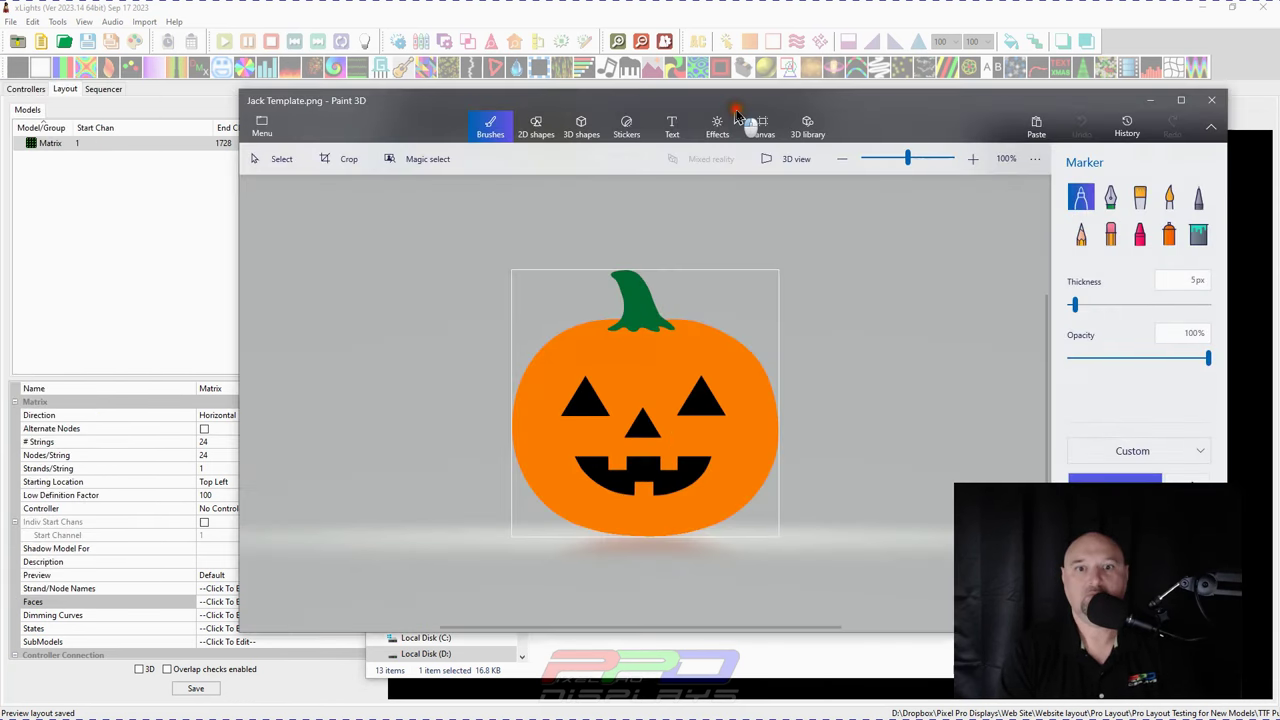
- Confirm the Jack Template canvas is 400 x 400 px in Paint 3D, then close it
{"action": "left_click_drag", "start_coordinate": [737, 115], "coordinate": [635, 72]}
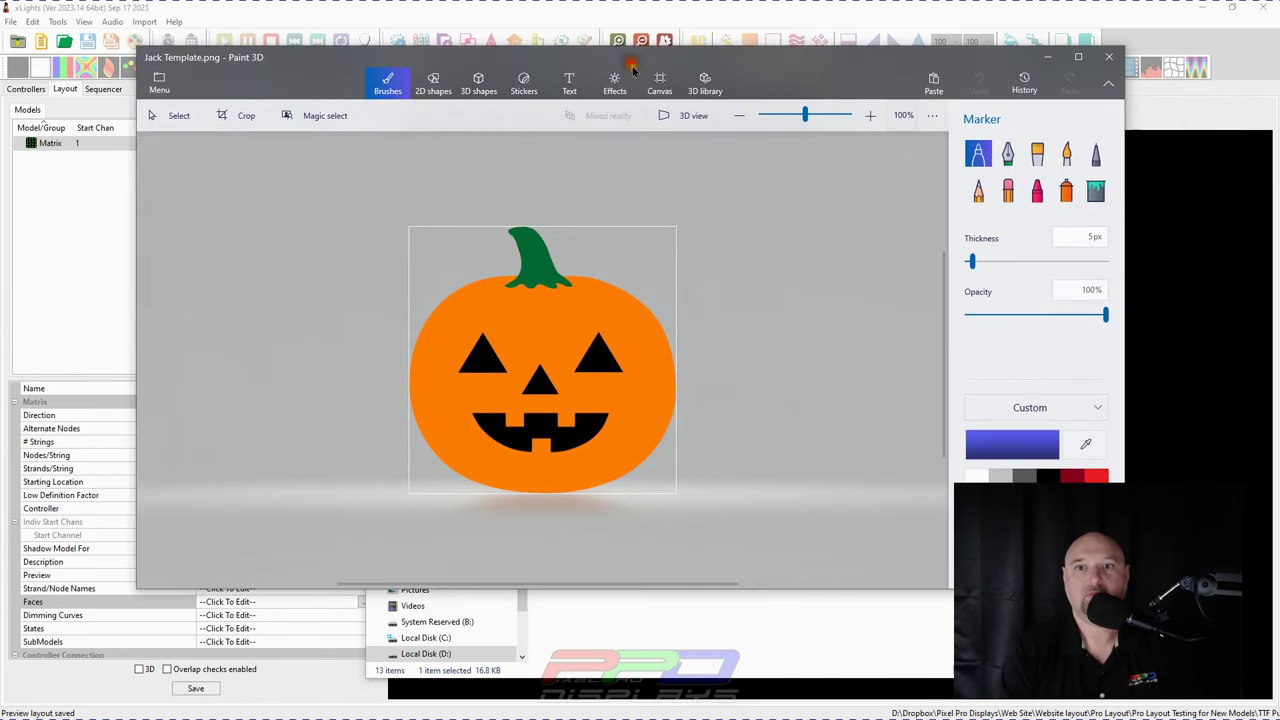
{"action": "left_click", "coordinate": [659, 84]}
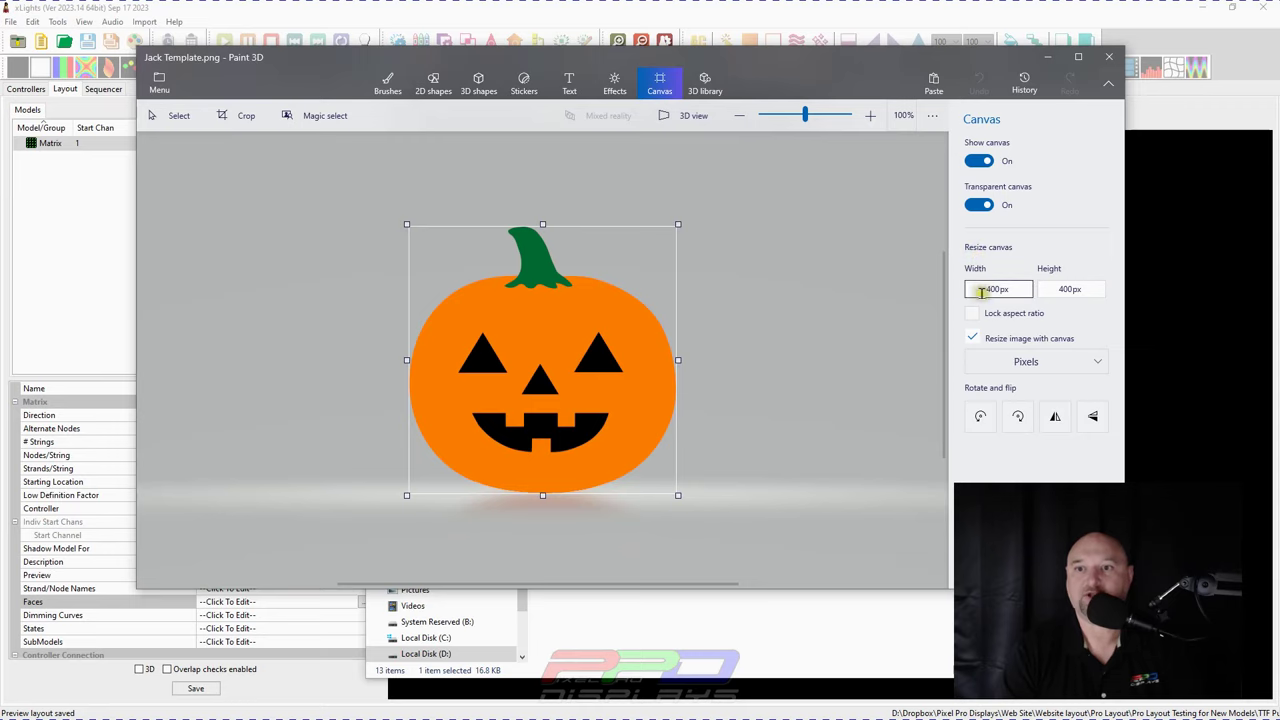
{"action": "left_click", "coordinate": [1066, 289]}
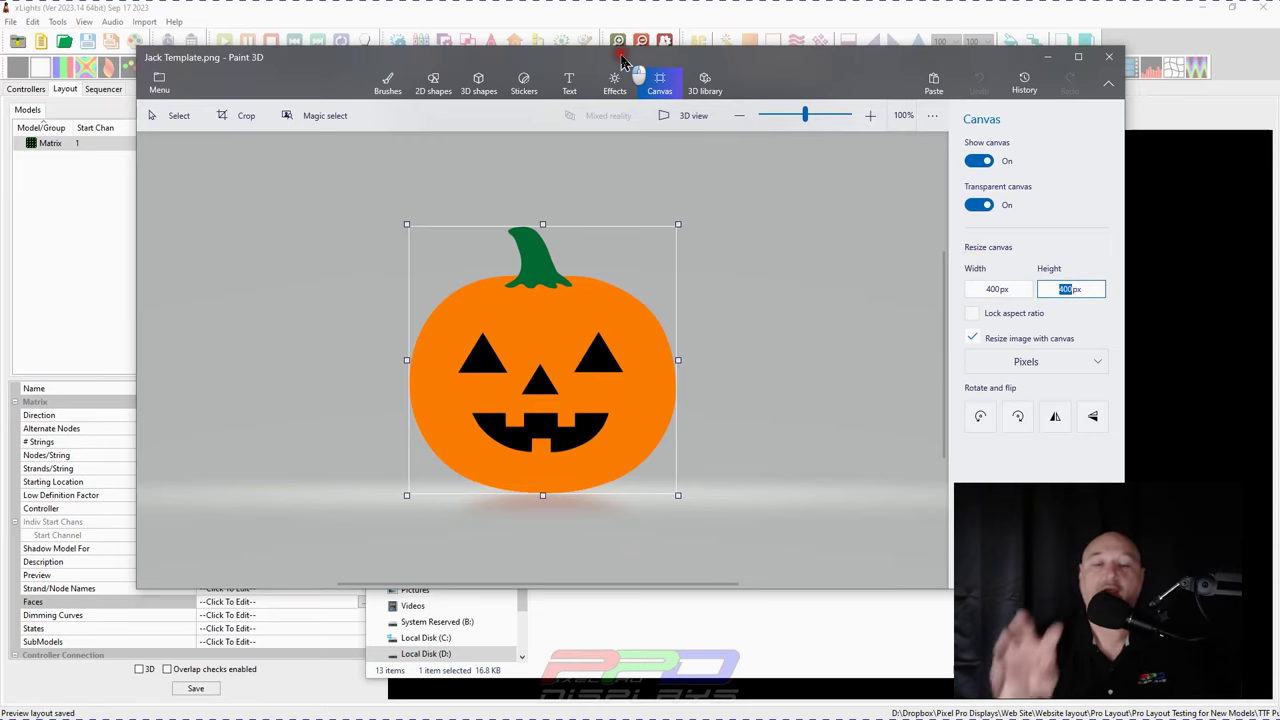
{"action": "key", "text": "alt+F4"}
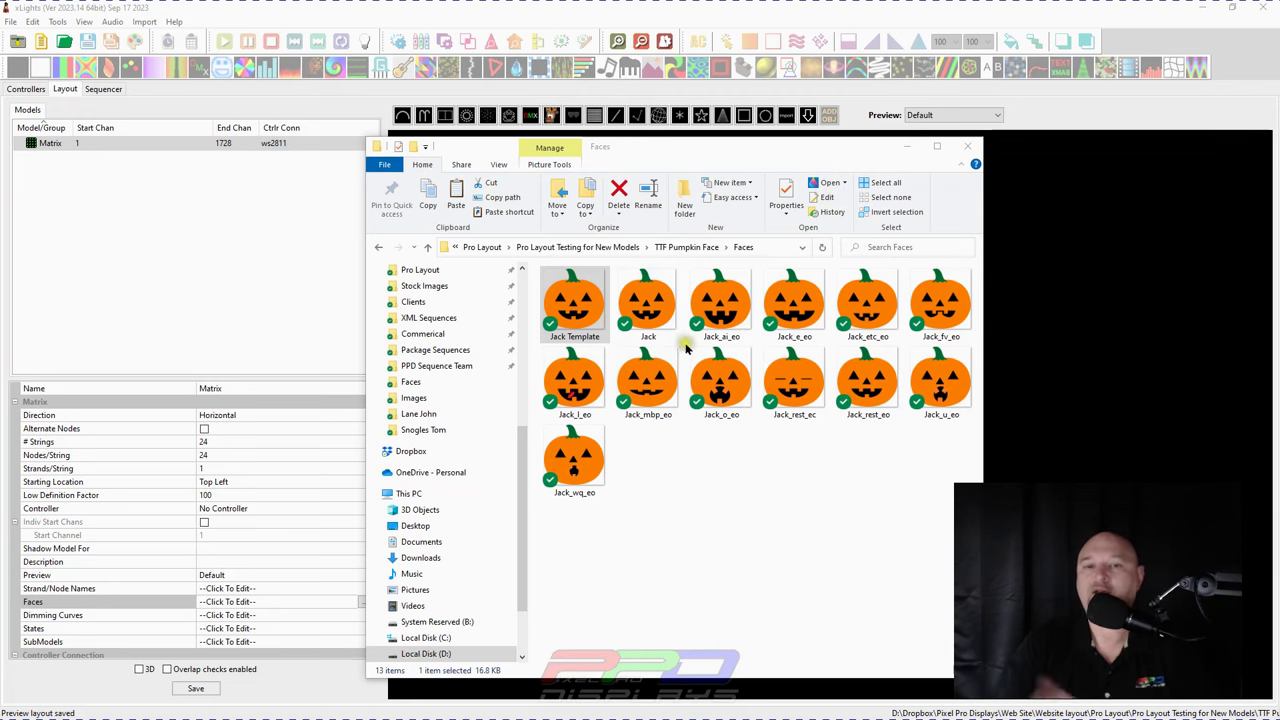
{"action": "left_click_drag", "start_coordinate": [686, 148], "coordinate": [0, 150]}
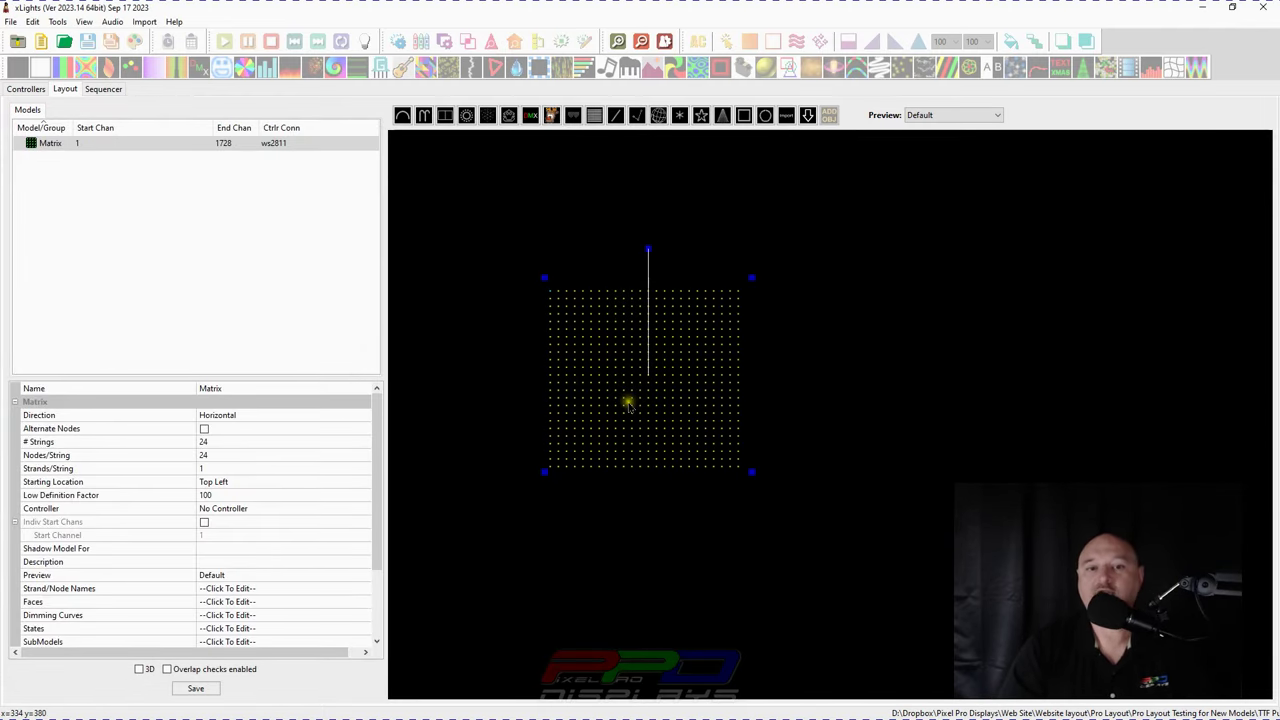
- Check the Matrix properties: 24 strings, 24 nodes per string, 1 strand per string
{"action": "left_click", "coordinate": [215, 444]}
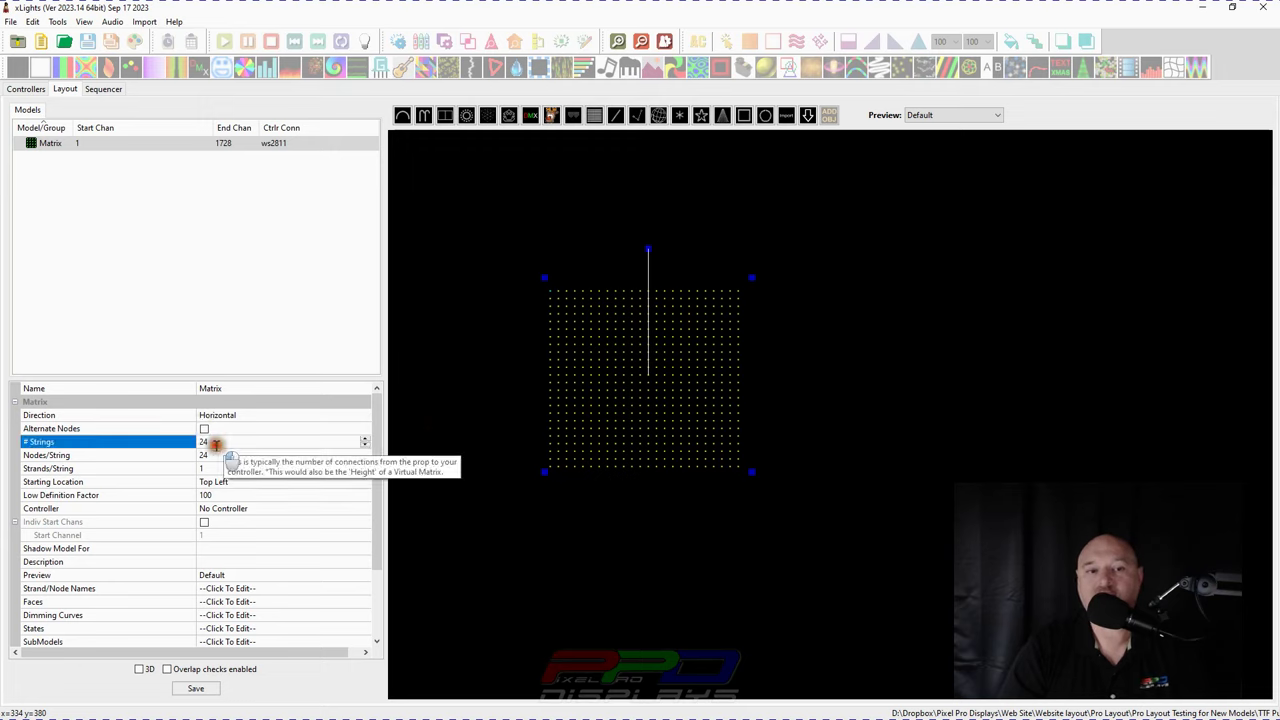
{"action": "left_click", "coordinate": [210, 456]}
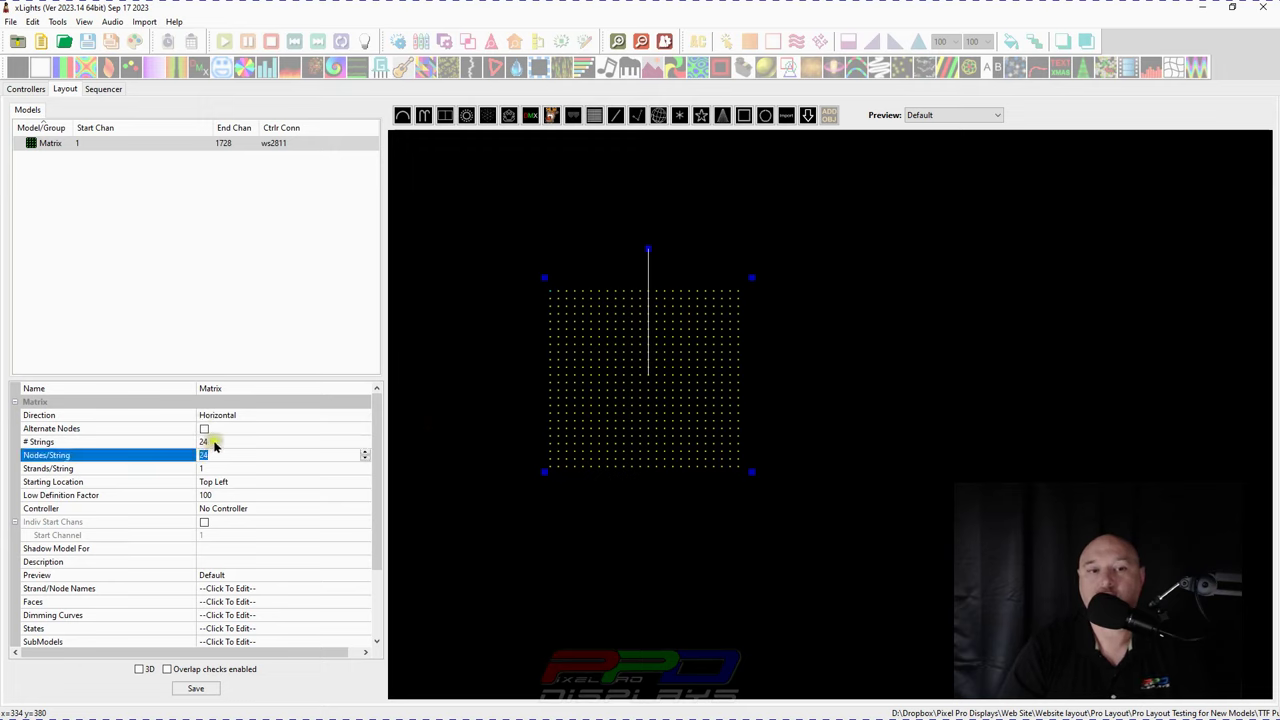
{"action": "left_click", "coordinate": [200, 442]}
{"action": "left_click", "coordinate": [212, 456]}
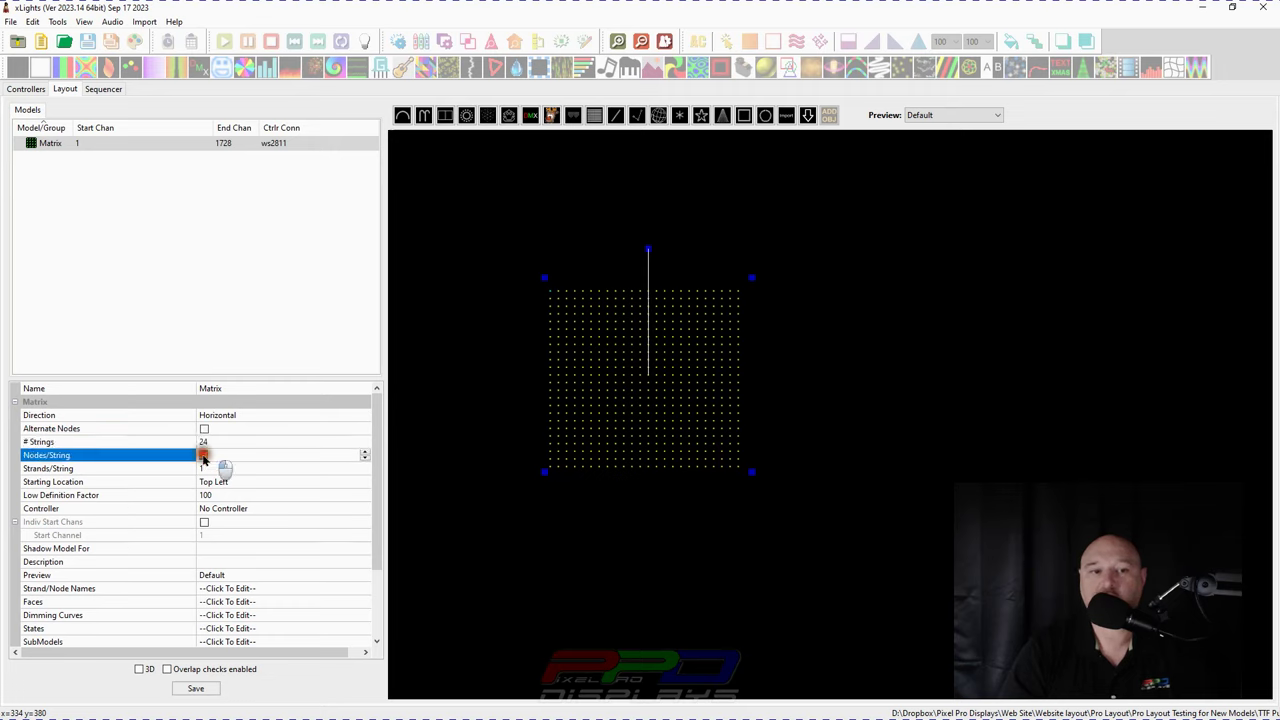
{"action": "left_click", "coordinate": [210, 469]}
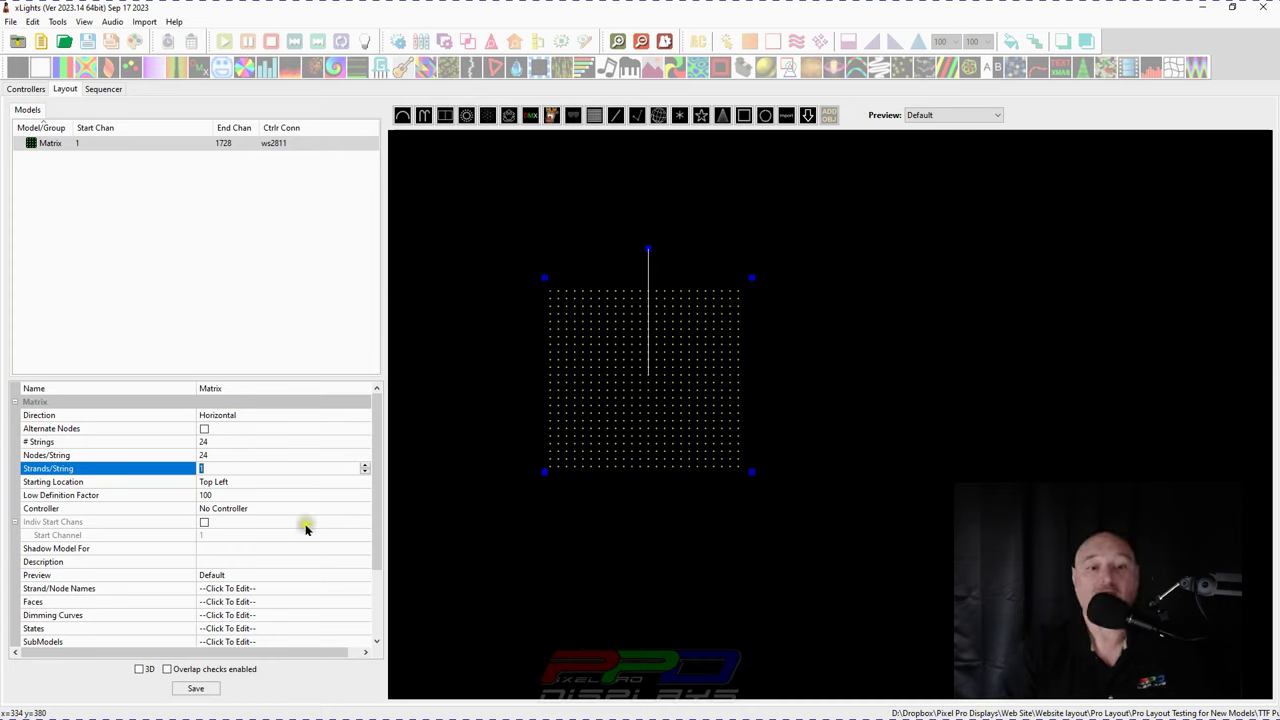
- Add a Matrix face definition named 'Jack' through the model's Faces property
{"action": "left_click", "coordinate": [359, 601]}
{"action": "left_click", "coordinate": [363, 603]}
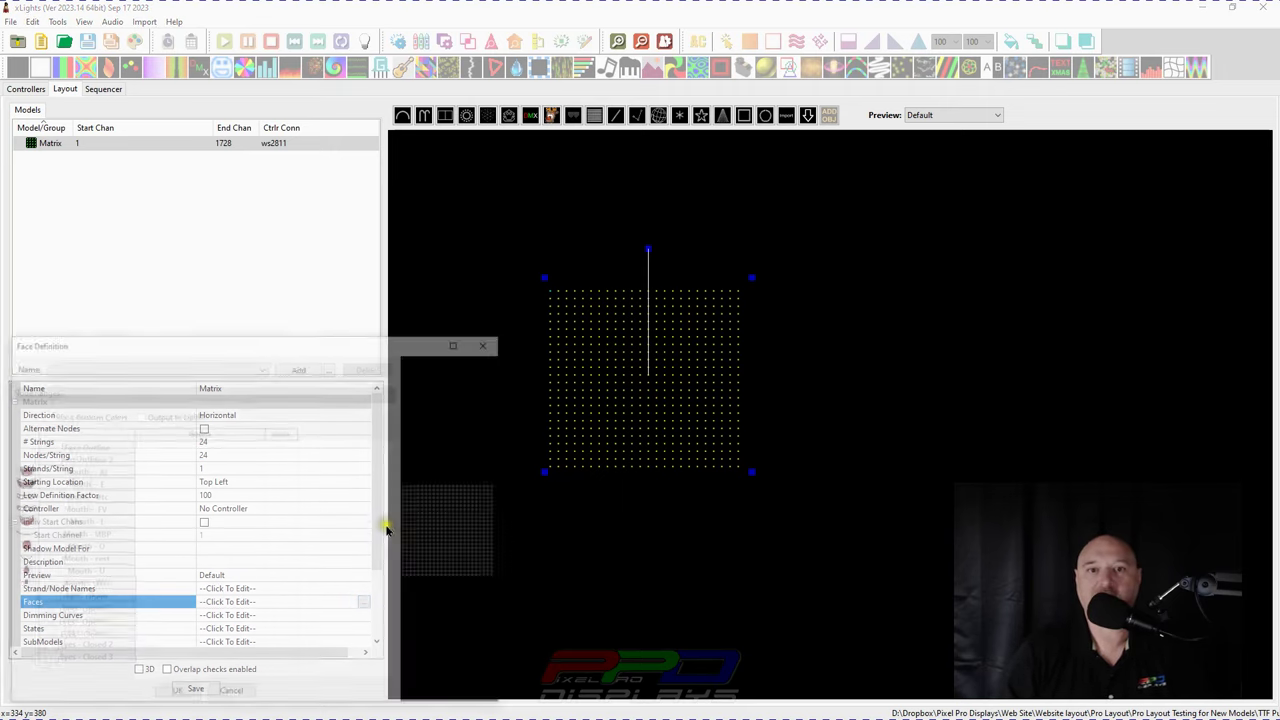
{"action": "left_click_drag", "start_coordinate": [353, 348], "coordinate": [673, 225]}
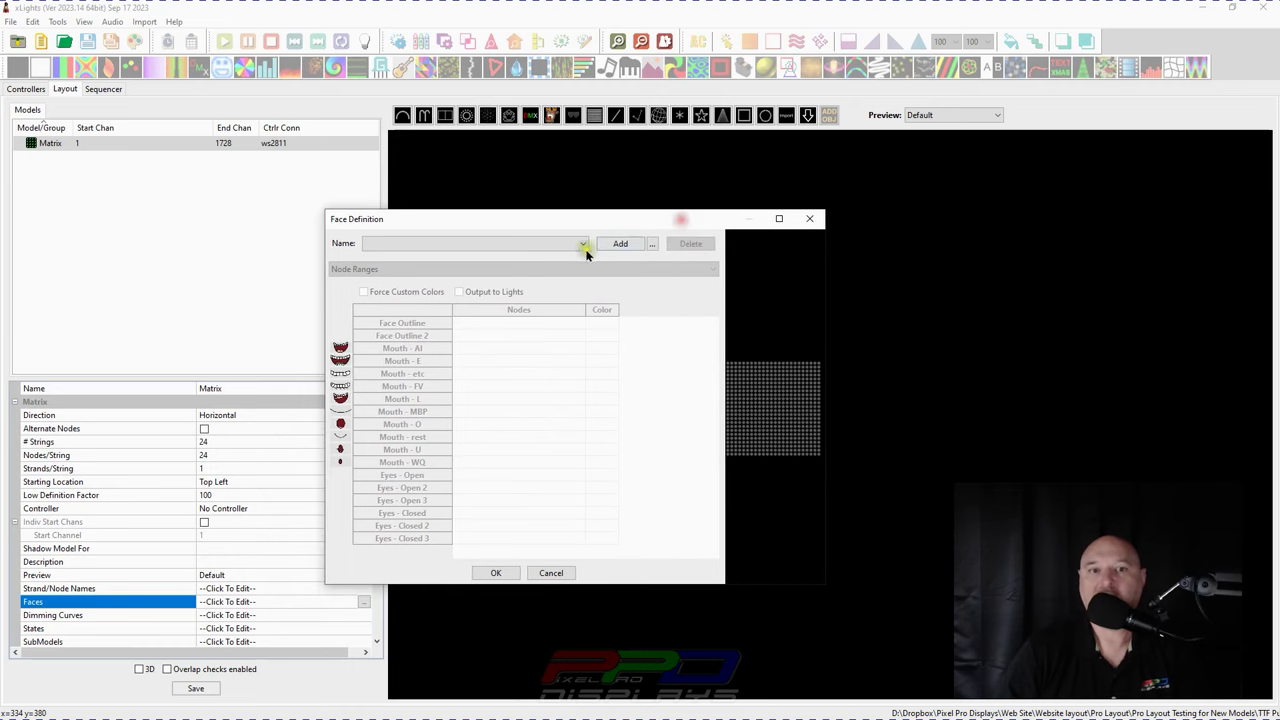
{"action": "left_click", "coordinate": [621, 246]}
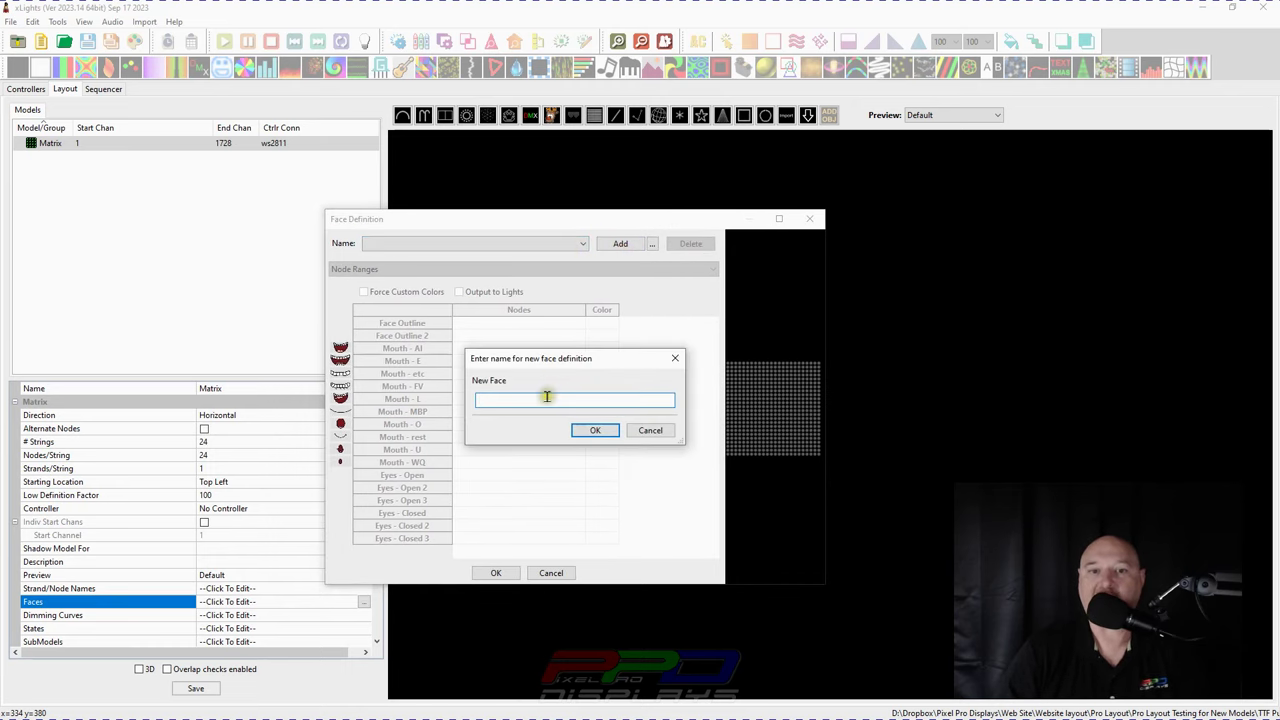
{"action": "left_click", "coordinate": [545, 396]}
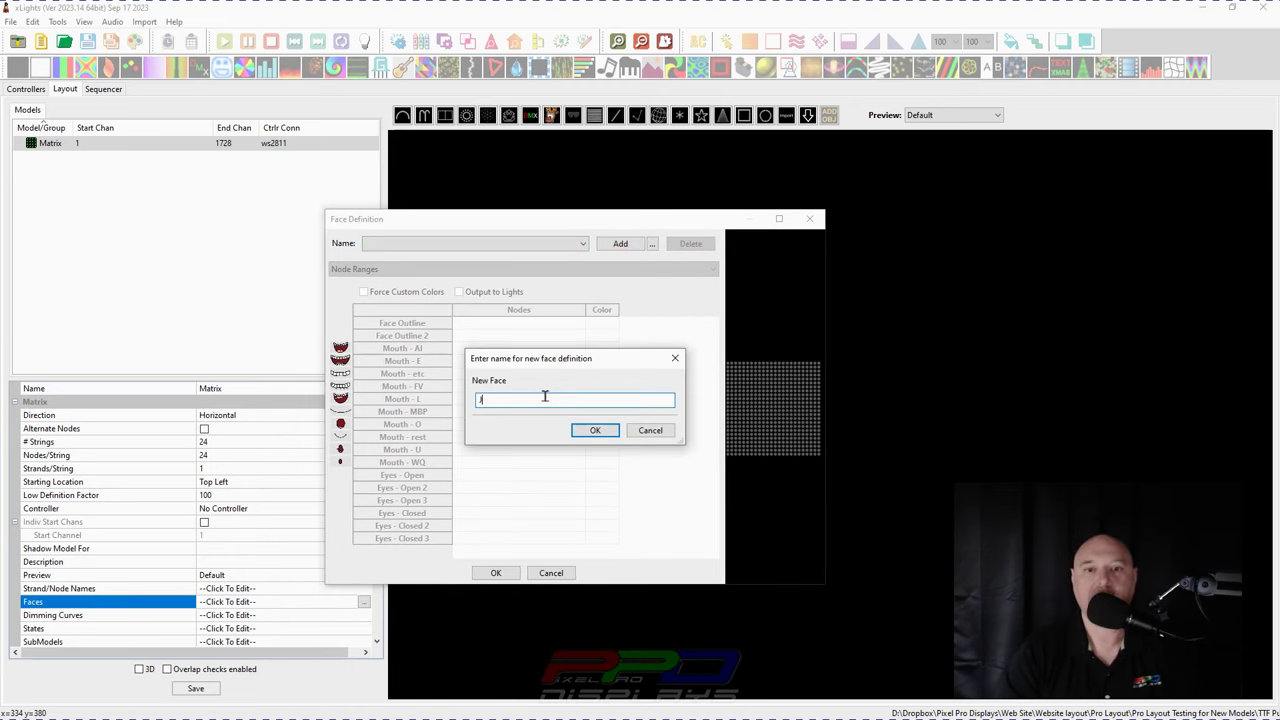
{"action": "key", "text": "Return"}
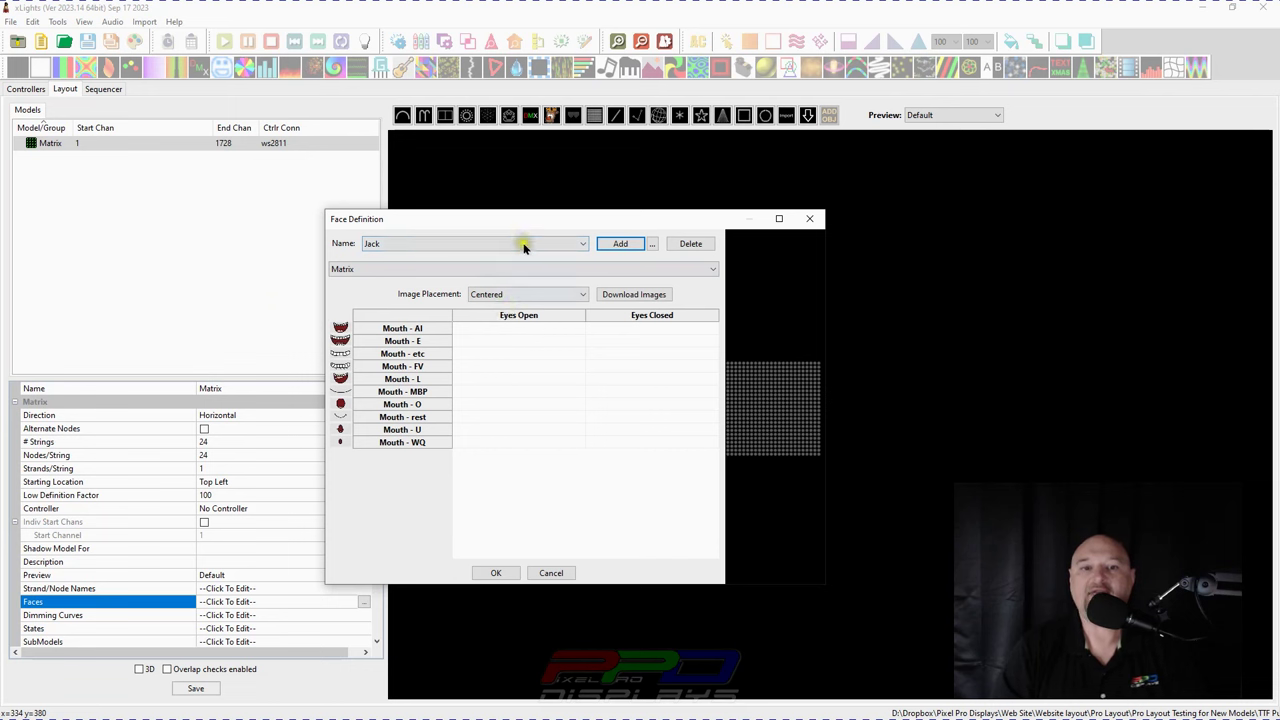
{"action": "left_click_drag", "start_coordinate": [507, 218], "coordinate": [903, 183]}
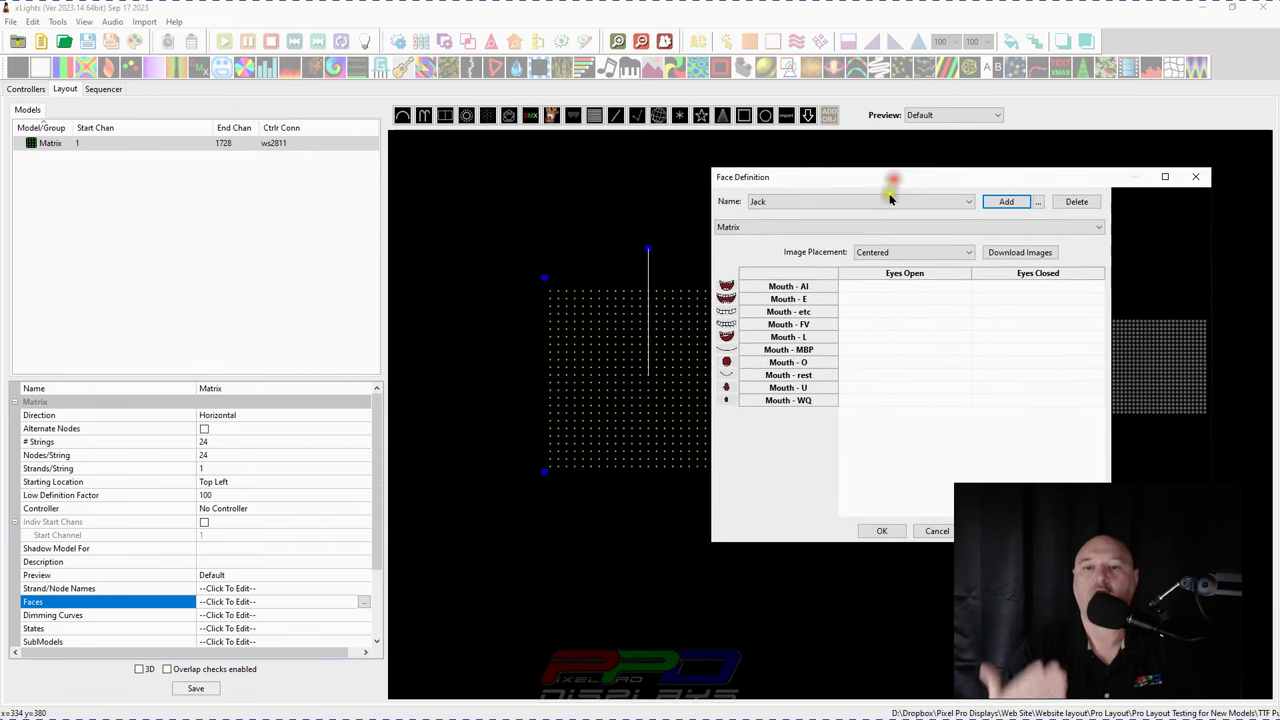
{"action": "key", "text": "alt+Tab"}
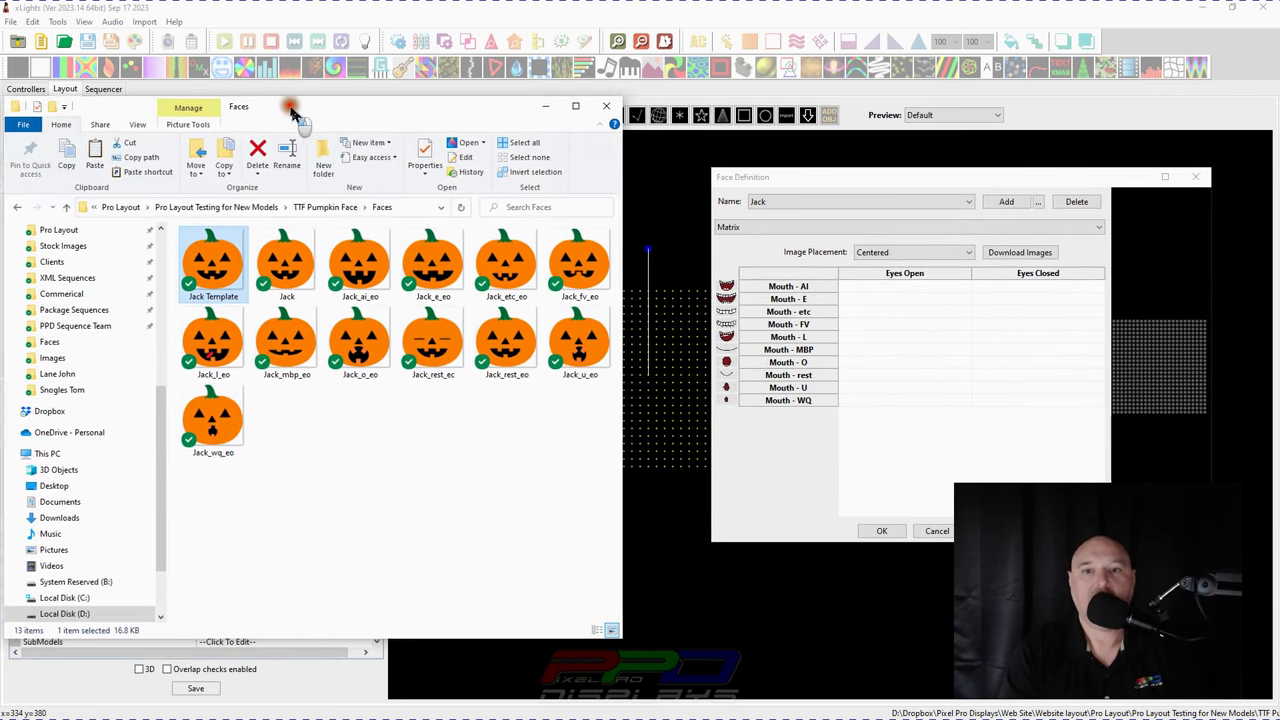
{"action": "left_click_drag", "start_coordinate": [290, 100], "coordinate": [322, 90]}
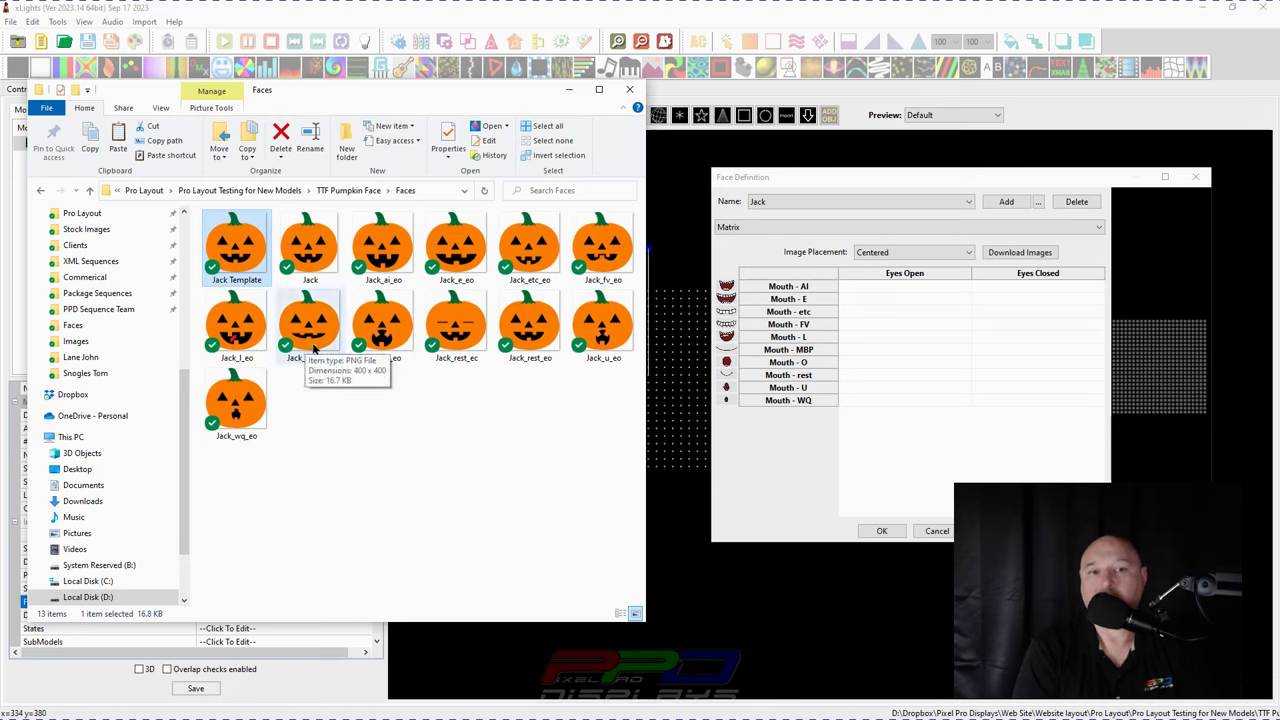
- Drag the Jack_o_eo image toward the Mouth - MBP row, then minimise the Faces folder window
{"action": "left_click_drag", "start_coordinate": [388, 340], "coordinate": [807, 365]}
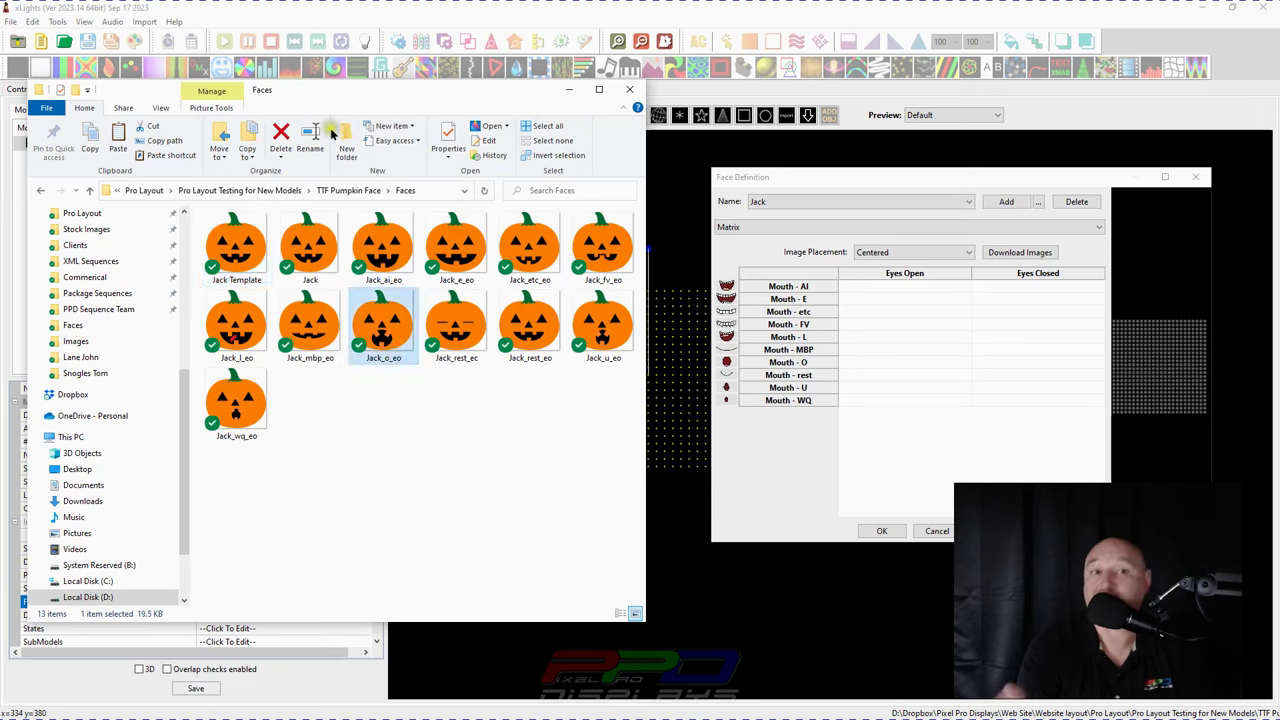
{"action": "left_click_drag", "start_coordinate": [326, 106], "coordinate": [305, 107]}
{"action": "left_click", "coordinate": [547, 90]}
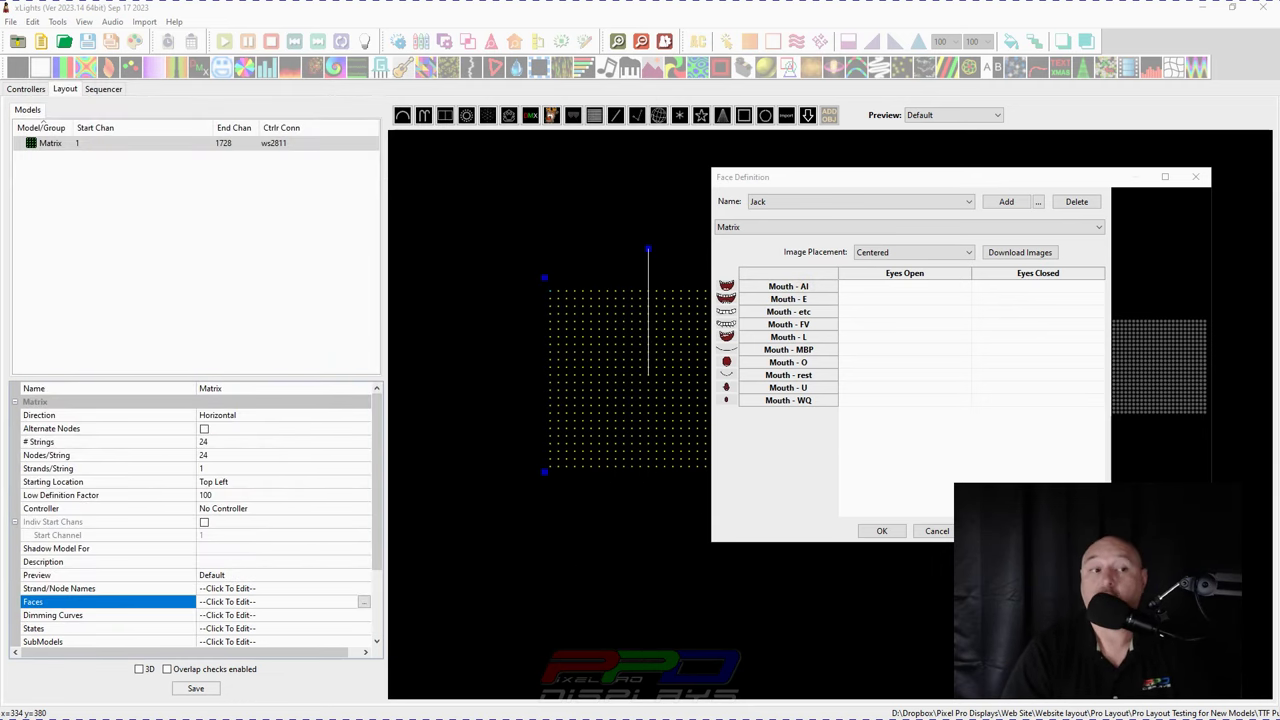
- Assign Jack_ai_eo as the AI mouth's eyes-open image in the Jack face definition
{"action": "key", "text": "alt+Tab"}
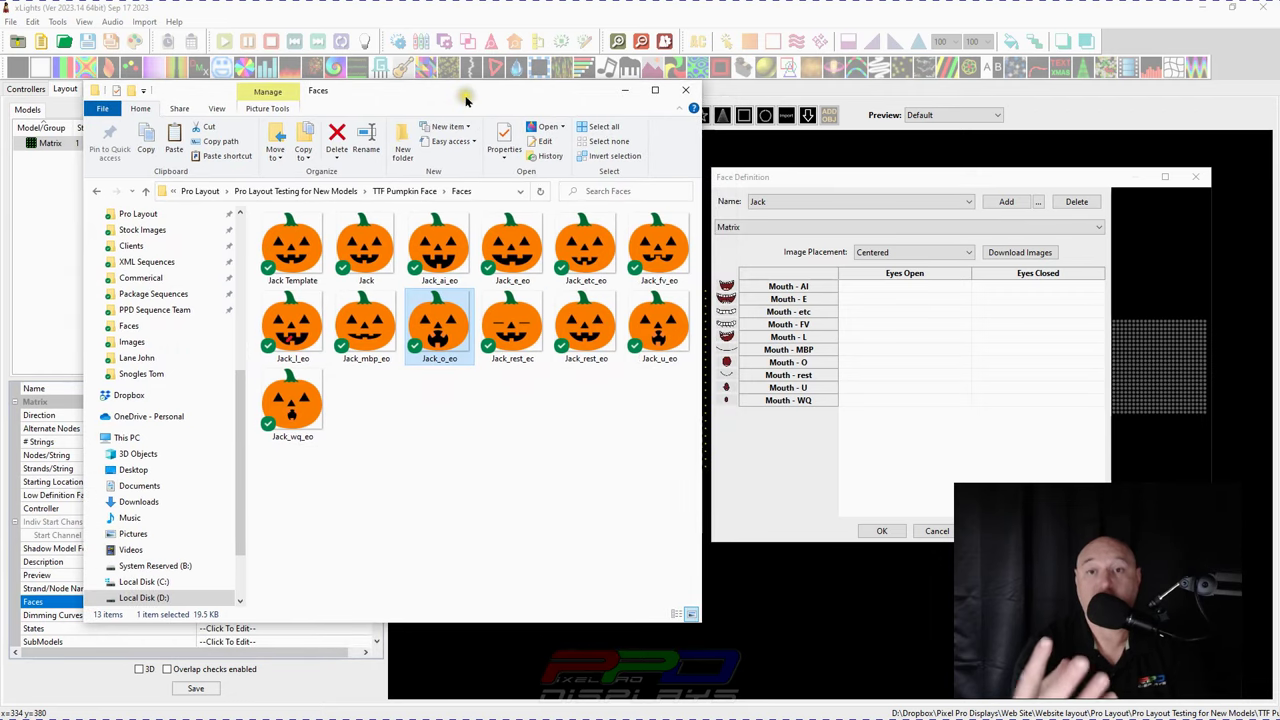
{"action": "left_click_drag", "start_coordinate": [460, 96], "coordinate": [237, 100]}
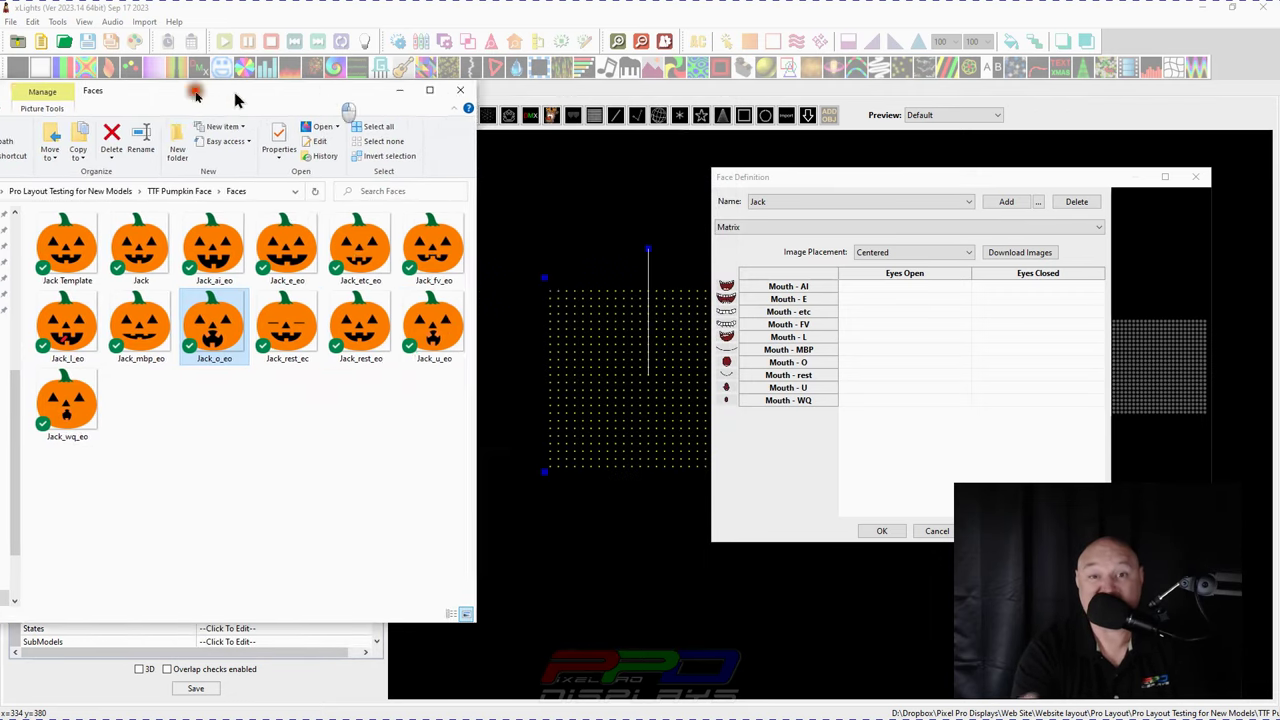
{"action": "left_click", "coordinate": [638, 258]}
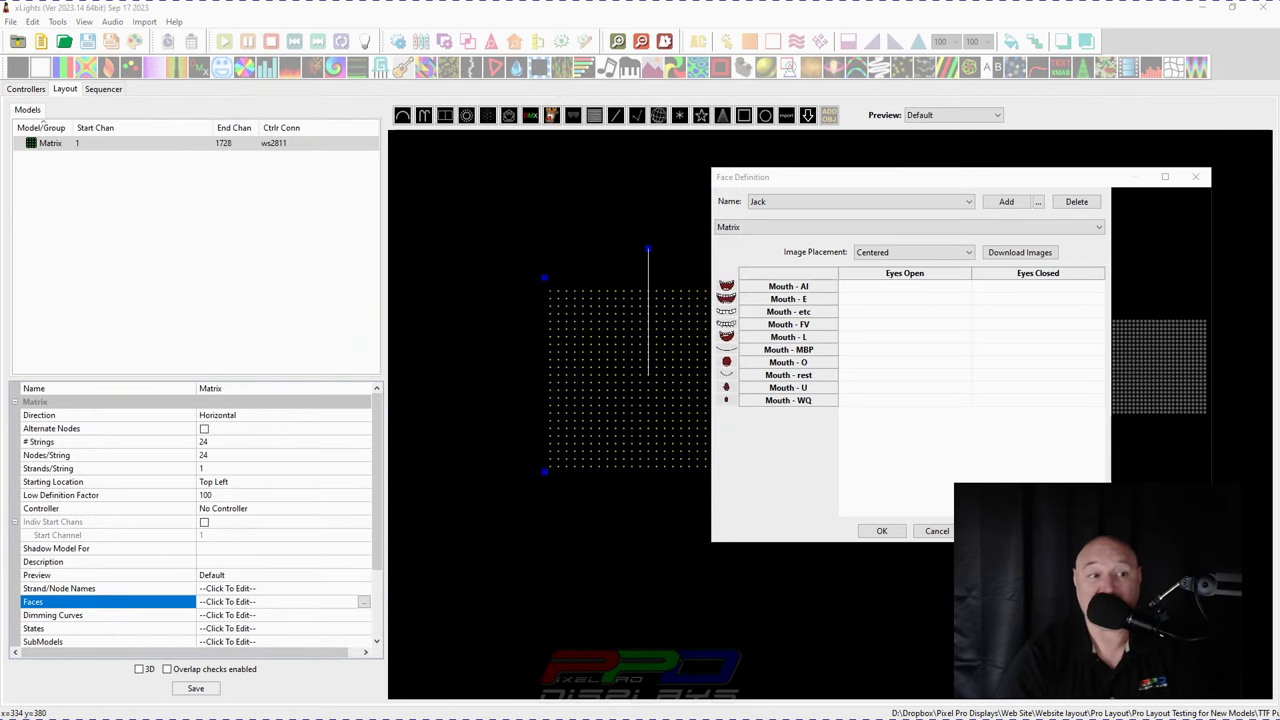
{"action": "left_click", "coordinate": [866, 300]}
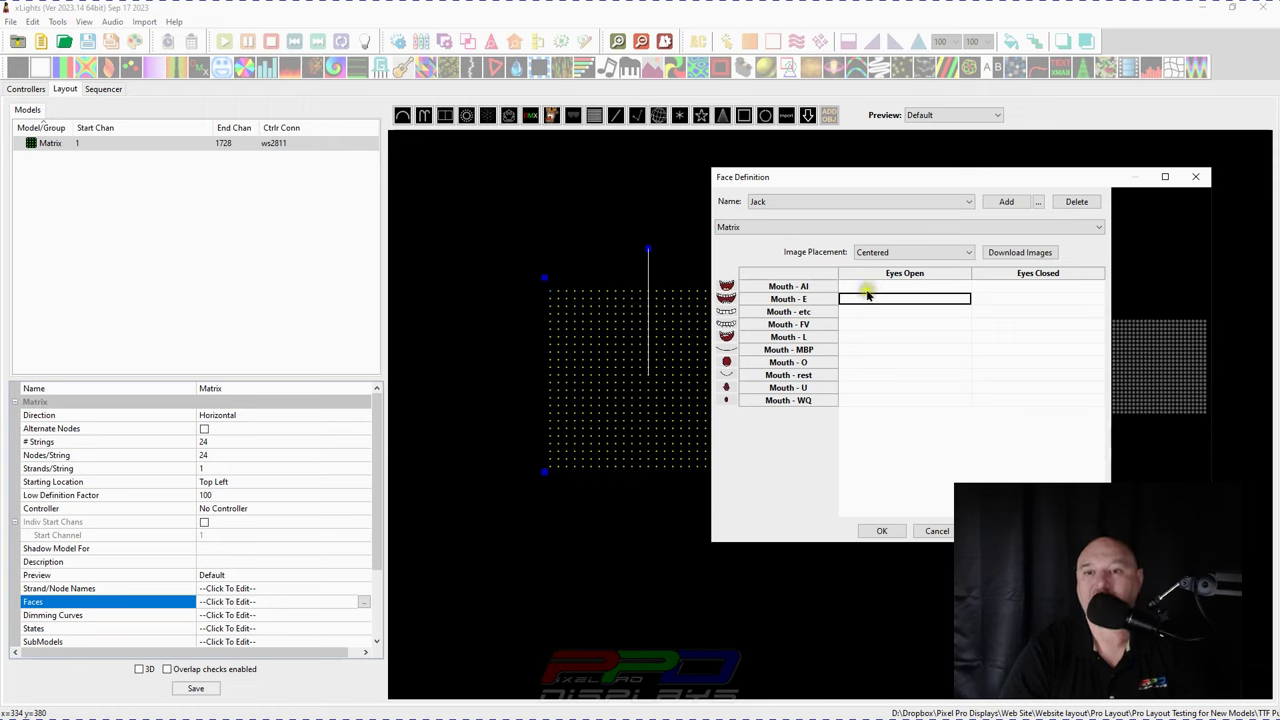
{"action": "double_click", "coordinate": [860, 287]}
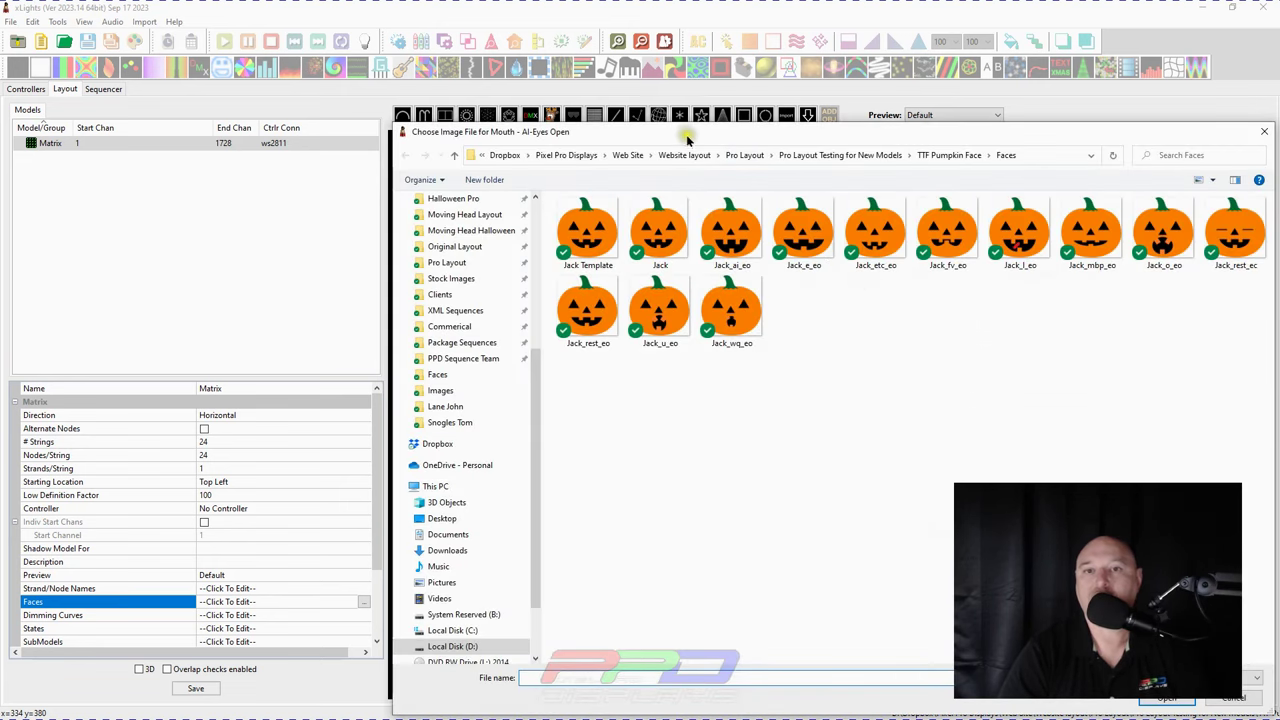
{"action": "left_click_drag", "start_coordinate": [688, 141], "coordinate": [536, 75]}
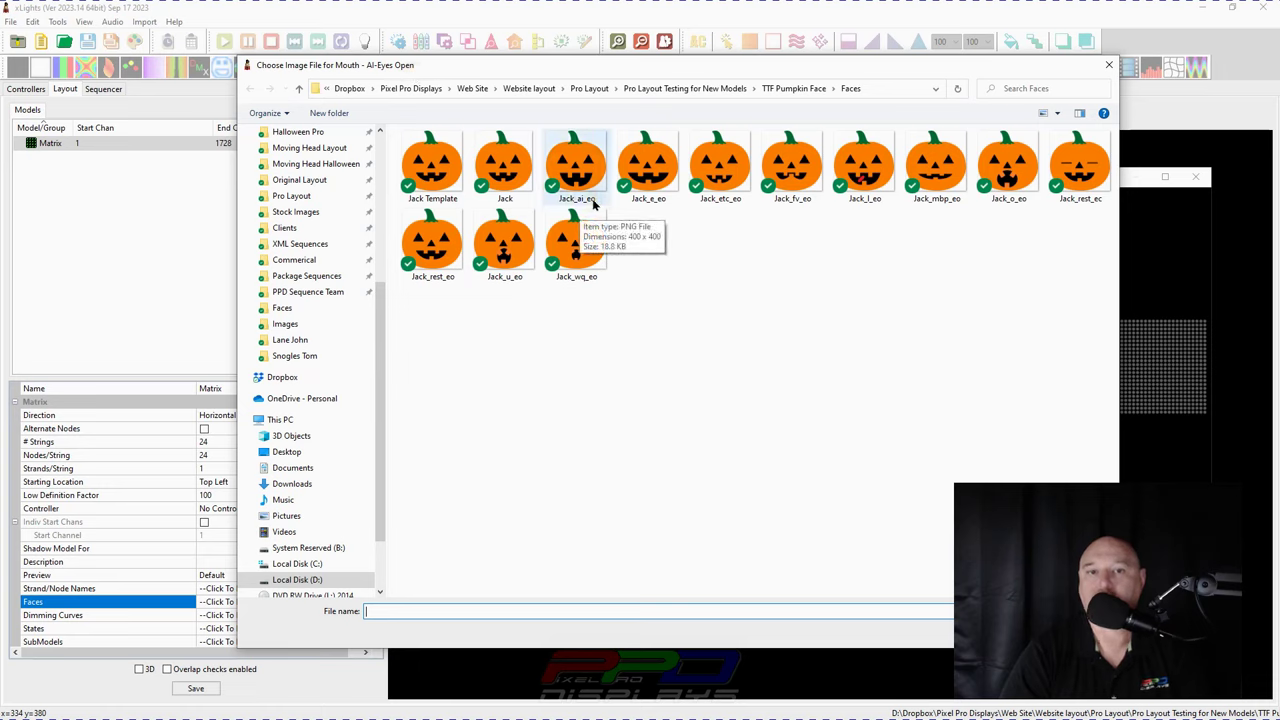
{"action": "left_click", "coordinate": [574, 168]}
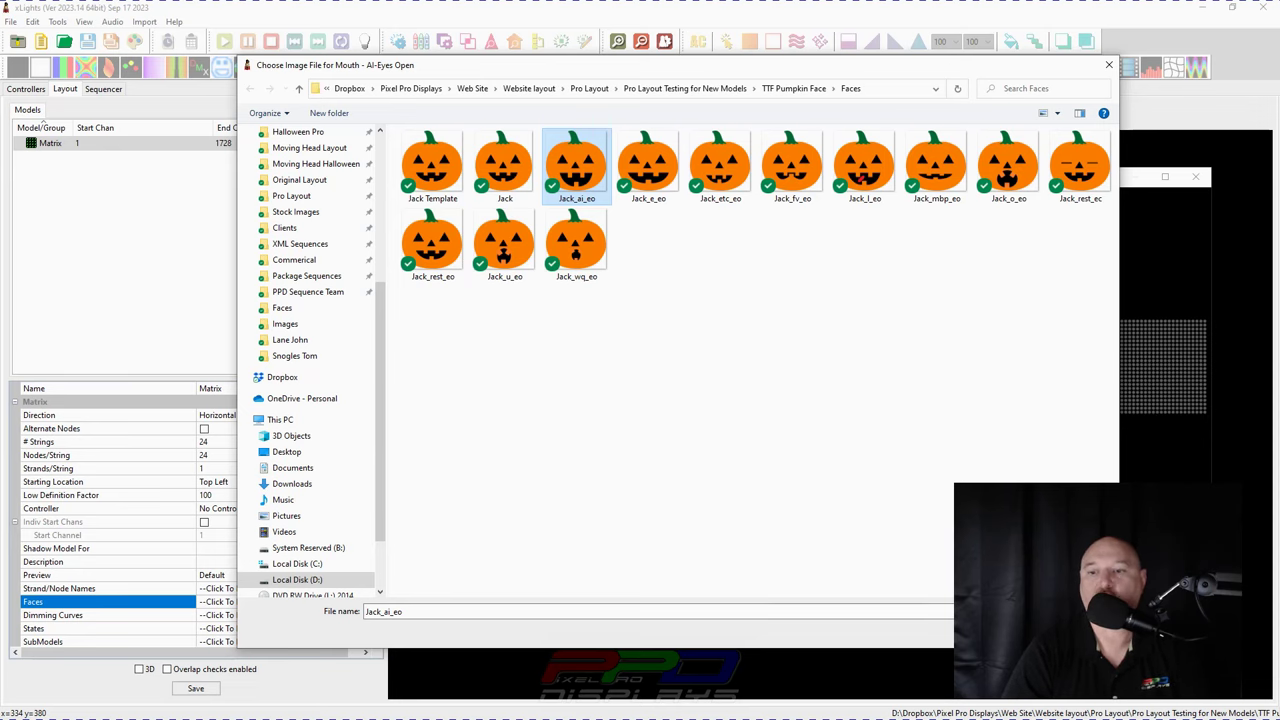
{"action": "key", "text": "Return"}
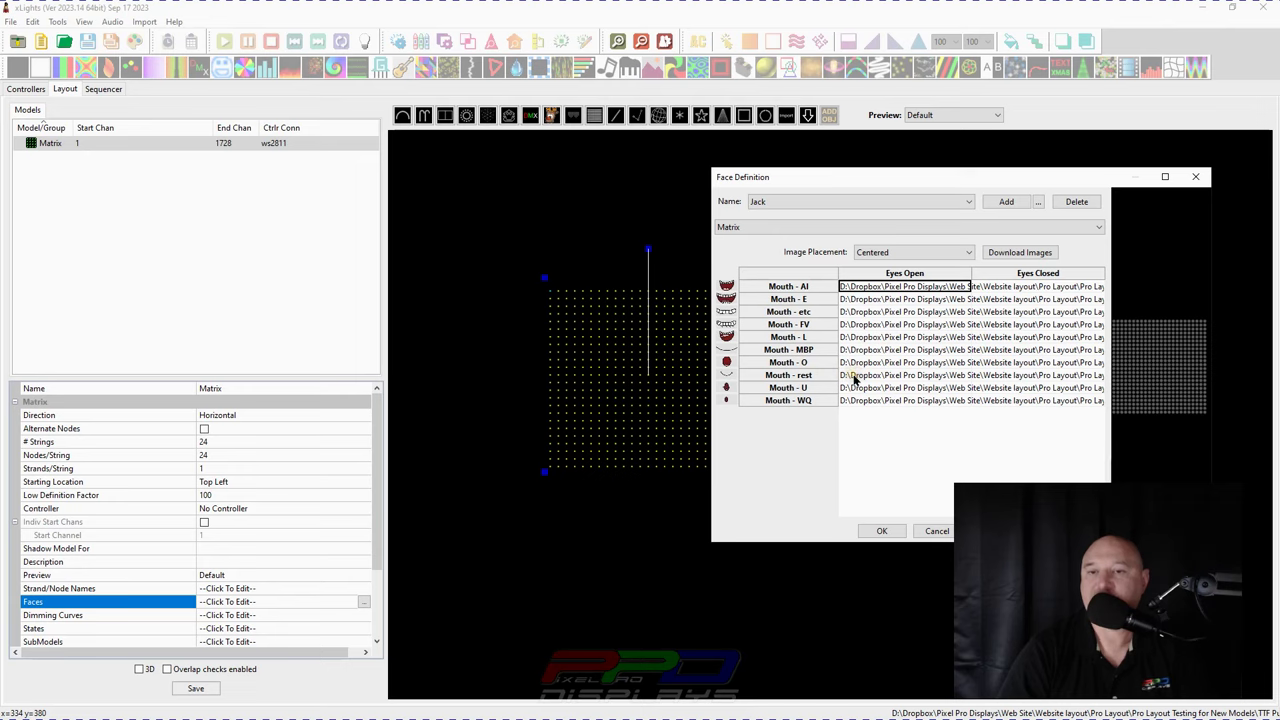
{"action": "left_click", "coordinate": [1005, 376]}
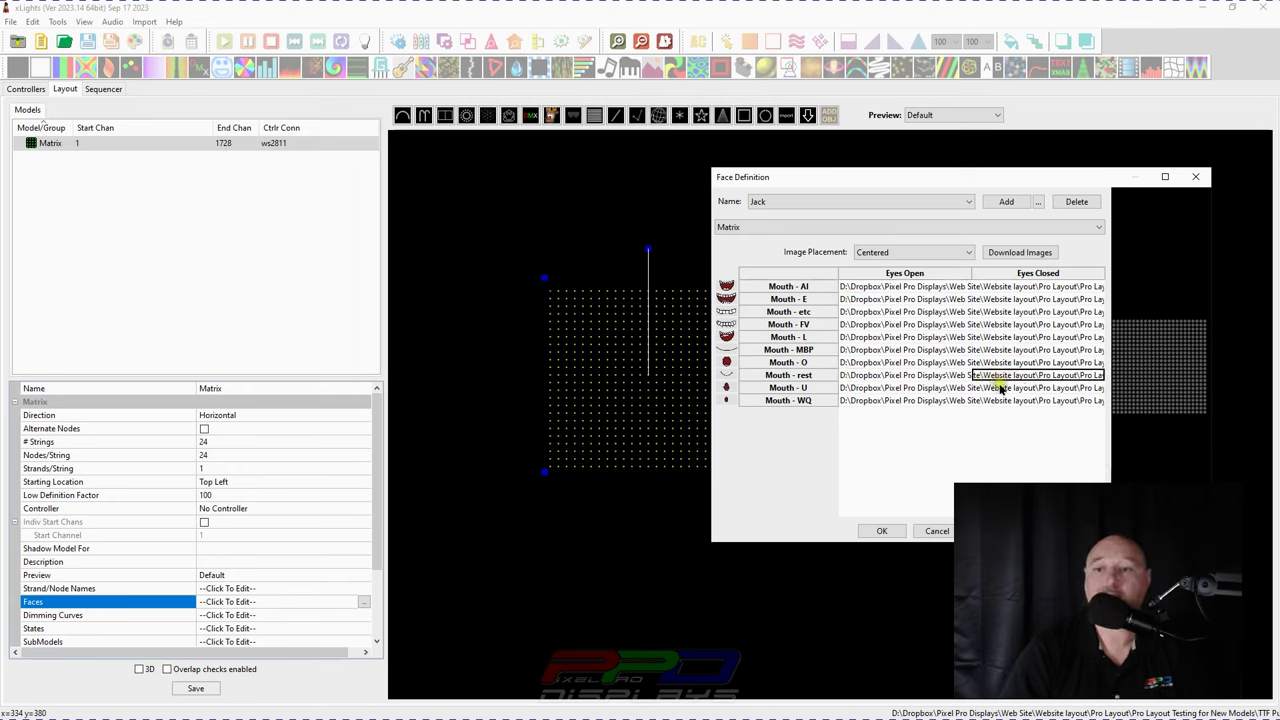
- Set Jack_rest_ec as the rest mouth's eyes-closed image
{"action": "left_click", "coordinate": [1001, 388]}
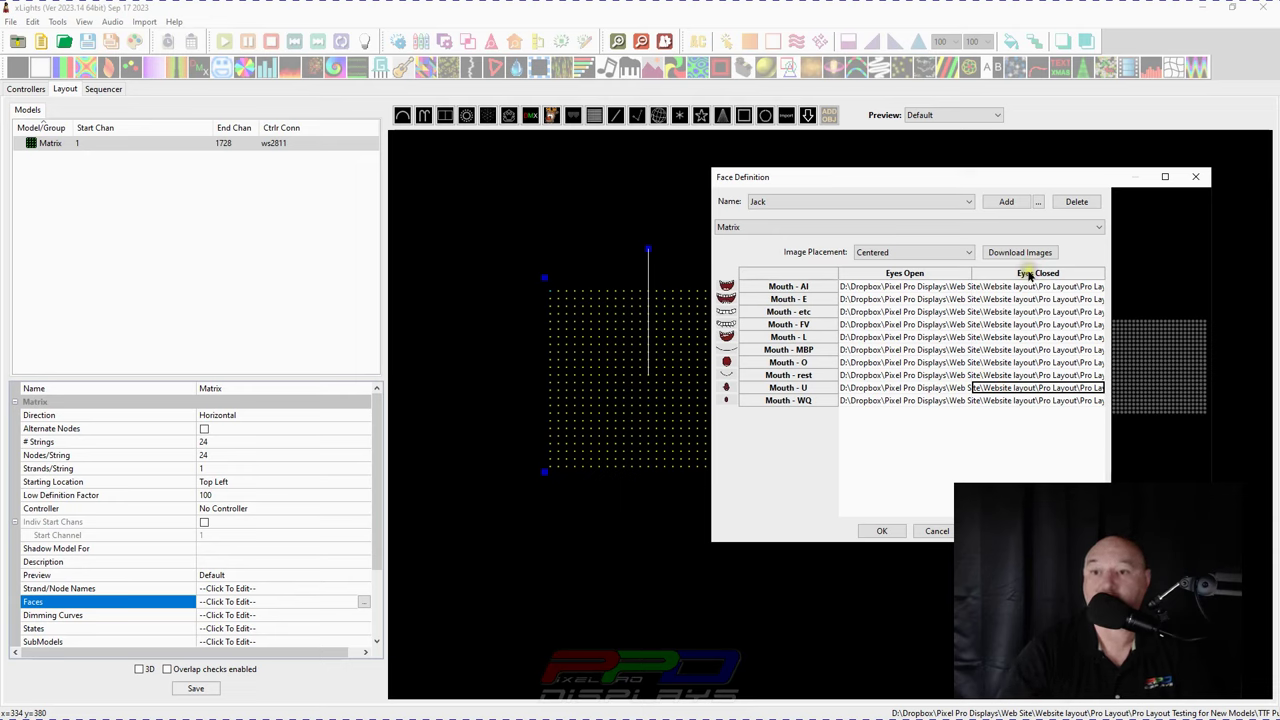
{"action": "double_click", "coordinate": [993, 375]}
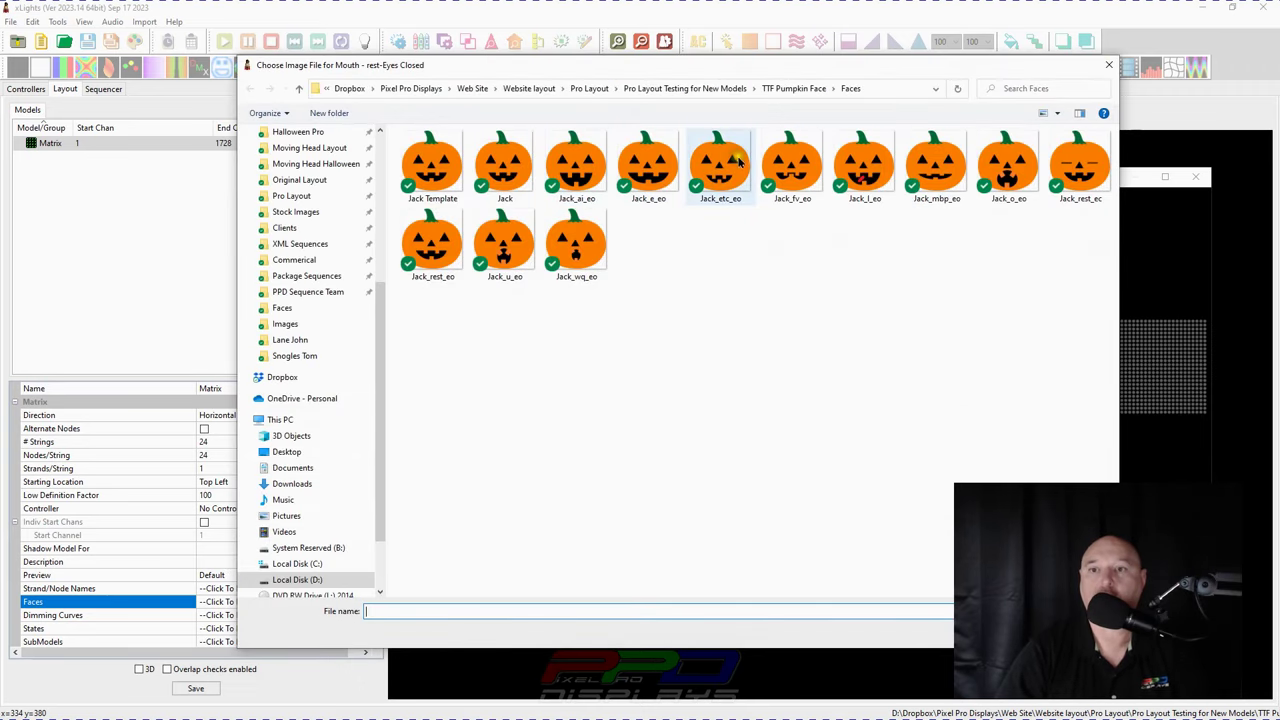
{"action": "left_click", "coordinate": [1078, 170]}
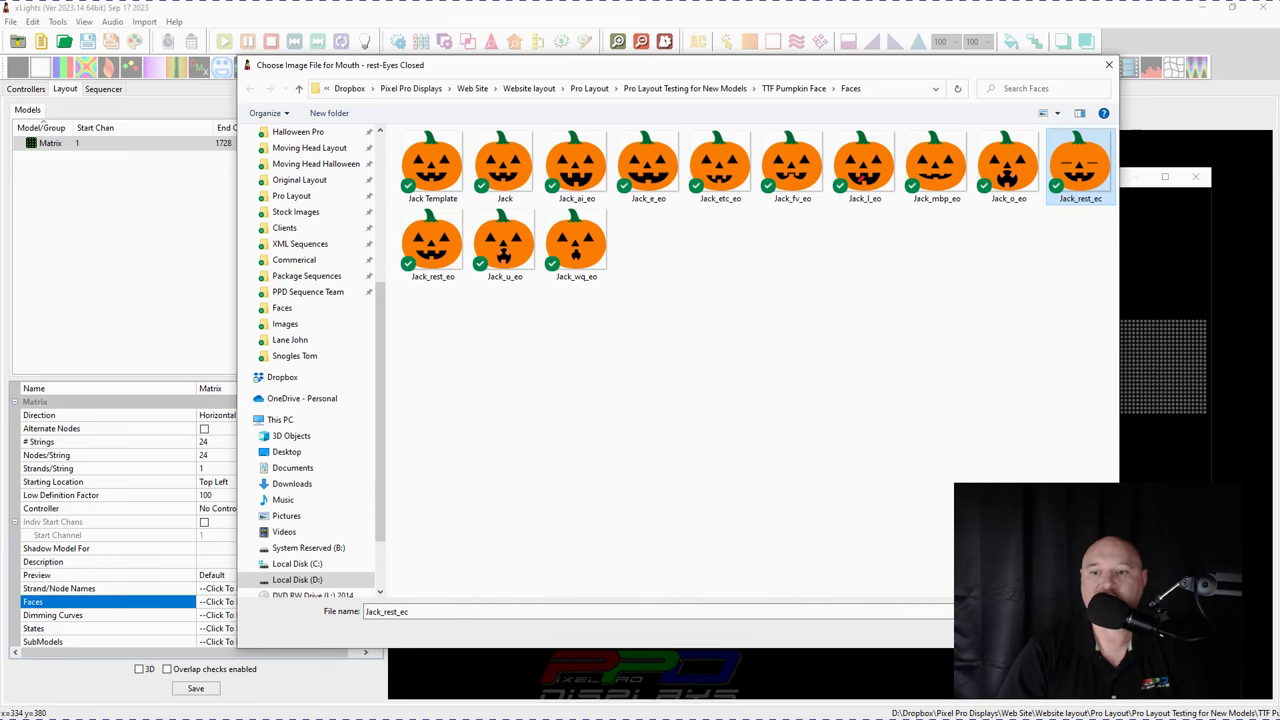
{"action": "left_click", "coordinate": [975, 637]}
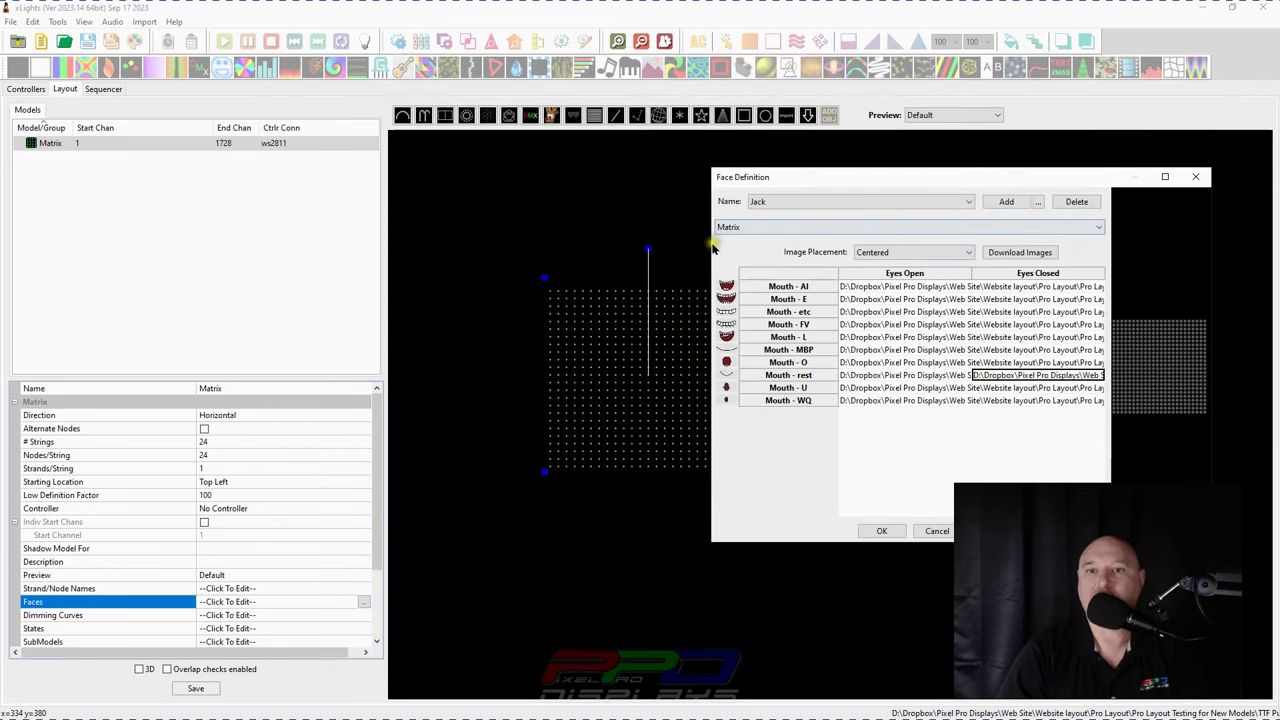
- Widen the face definition window and its Eyes Open and Eyes Closed columns
{"action": "left_click_drag", "start_coordinate": [711, 249], "coordinate": [292, 230]}
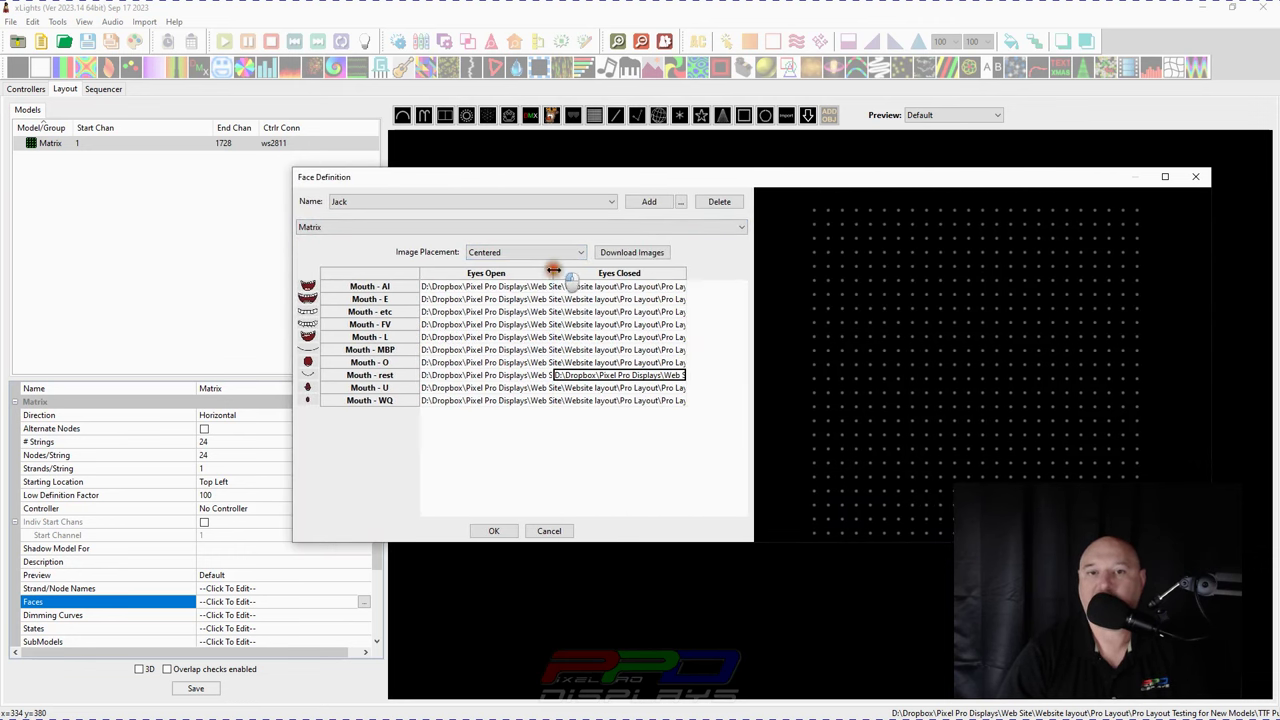
{"action": "left_click_drag", "start_coordinate": [553, 270], "coordinate": [665, 270]}
{"action": "left_click_drag", "start_coordinate": [752, 254], "coordinate": [966, 277]}
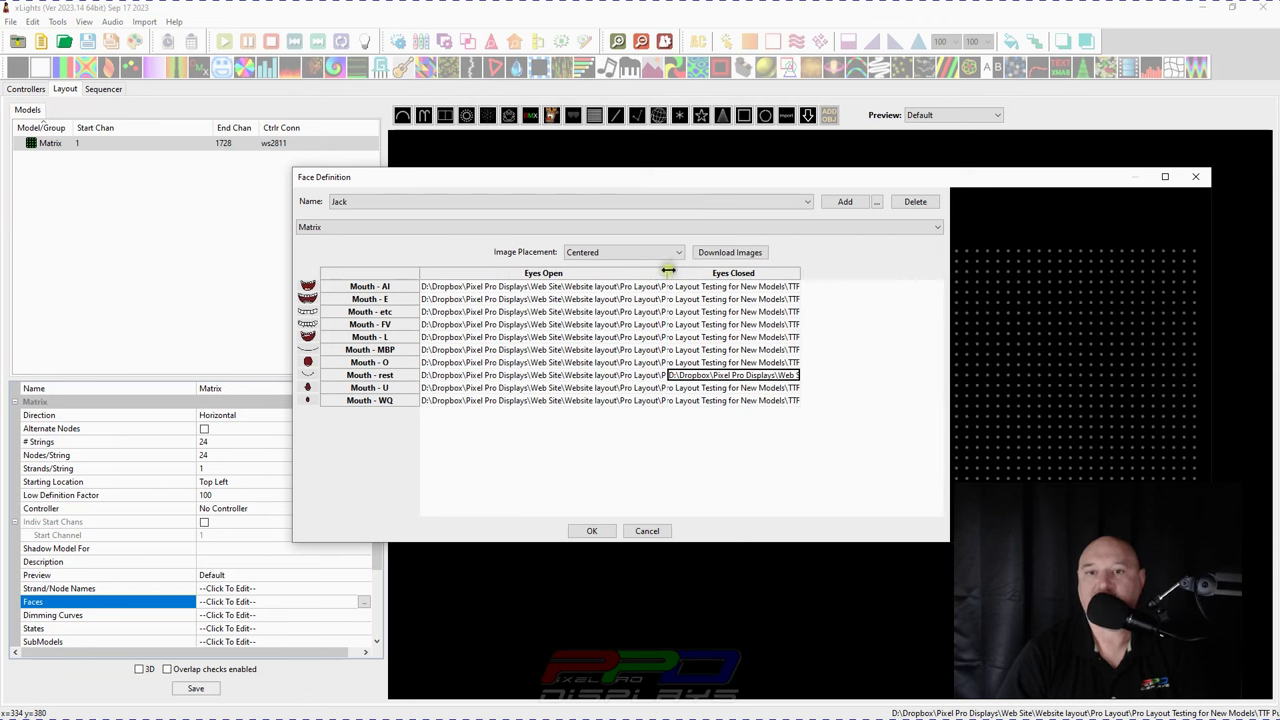
{"action": "left_click_drag", "start_coordinate": [668, 270], "coordinate": [1066, 266]}
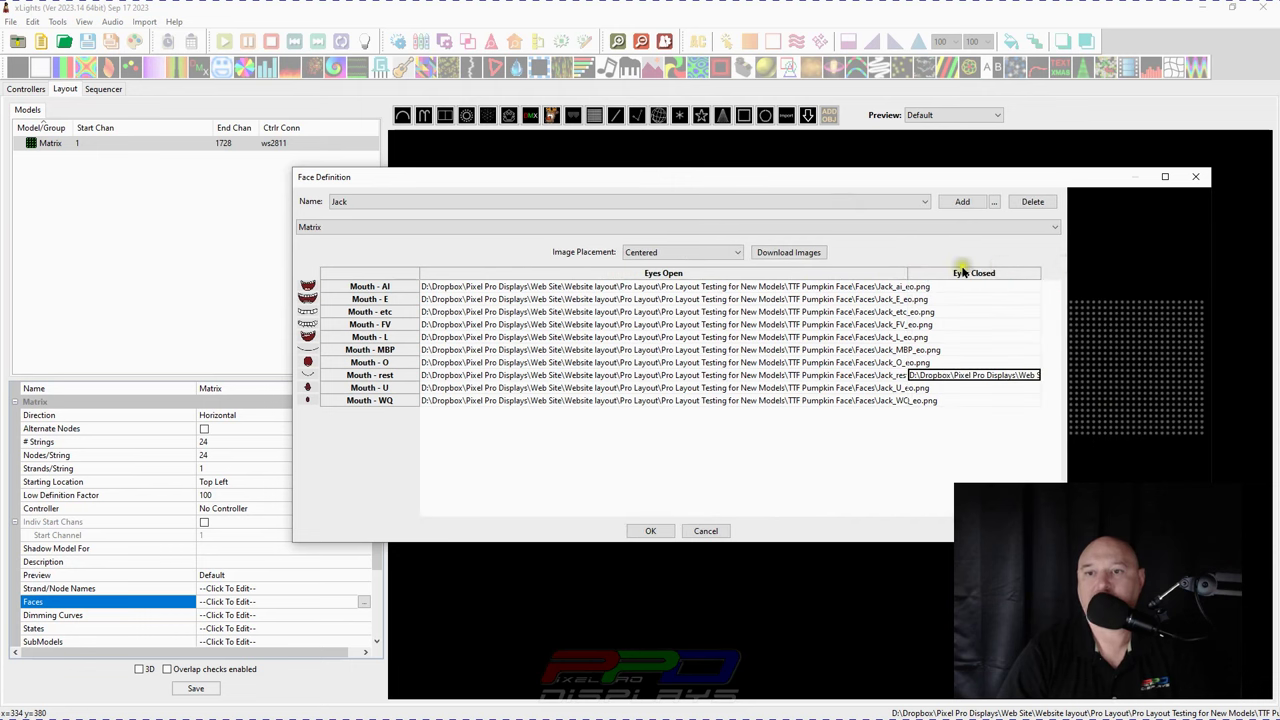
{"action": "left_click", "coordinate": [908, 274]}
{"action": "left_click_drag", "start_coordinate": [908, 272], "coordinate": [946, 270]}
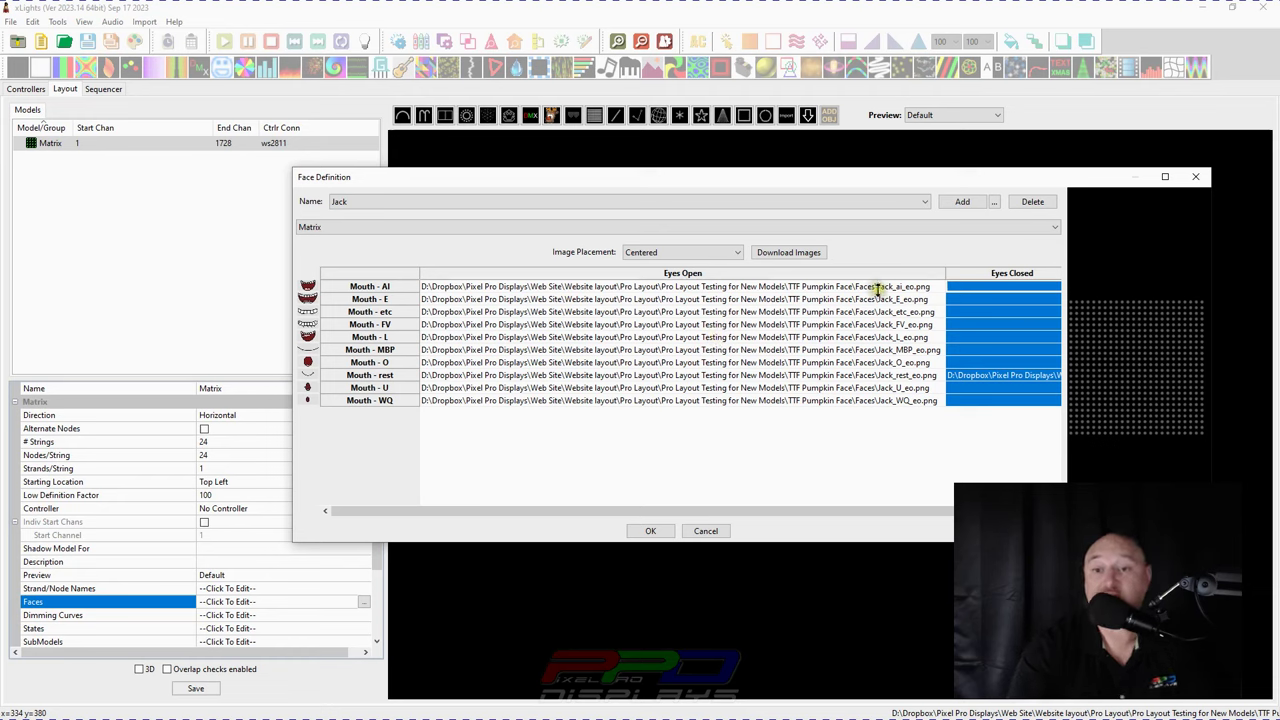
- Accept the Jack face definition and save the layout
{"action": "left_click", "coordinate": [966, 375]}
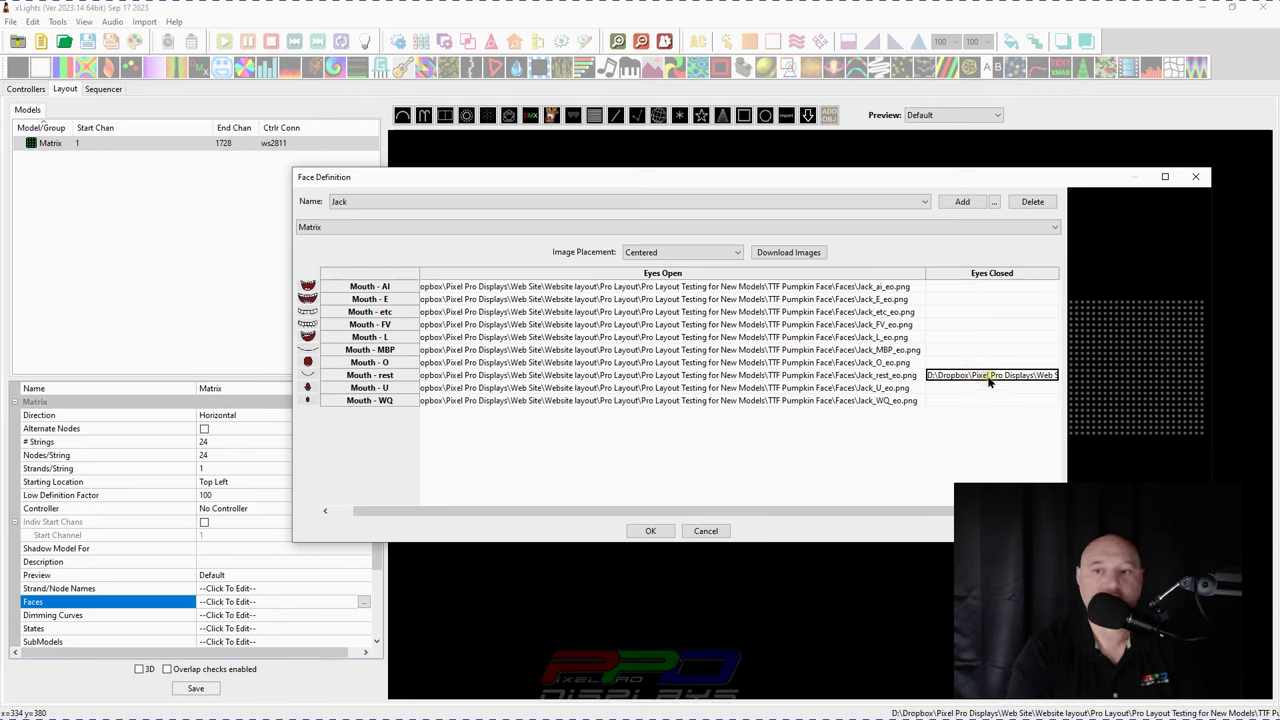
{"action": "left_click", "coordinate": [651, 531]}
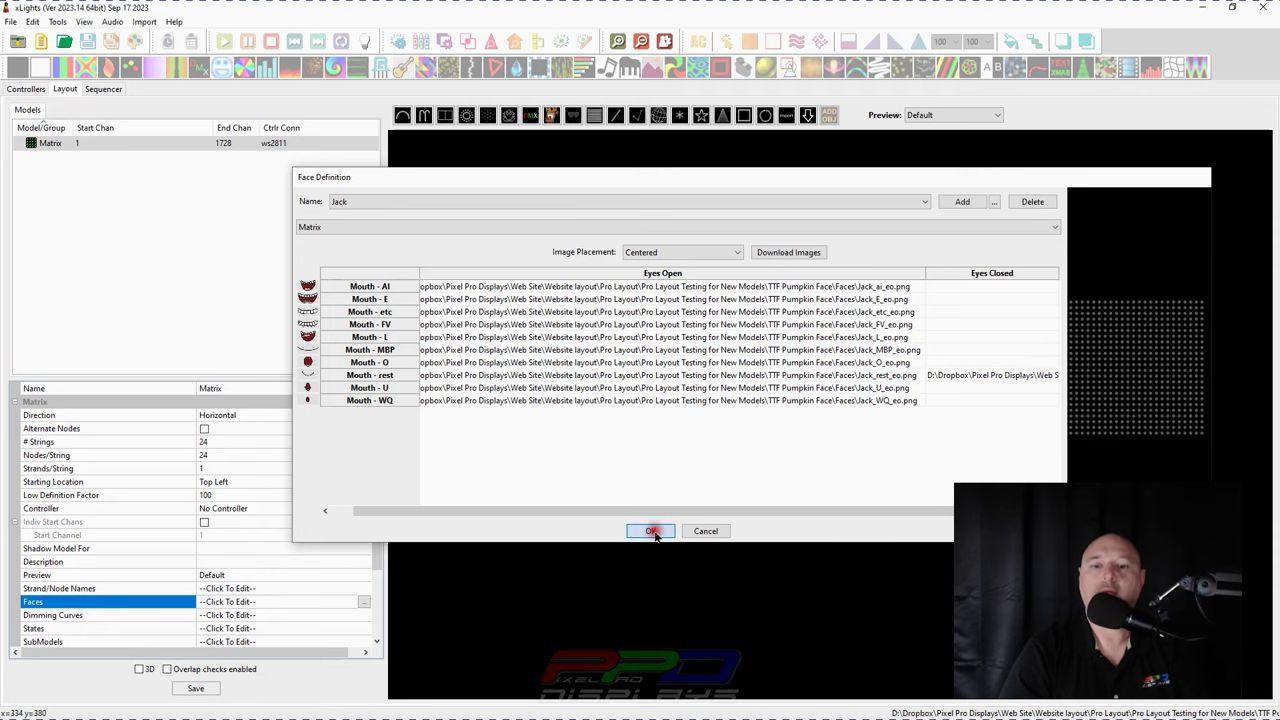
{"action": "left_click", "coordinate": [195, 688]}
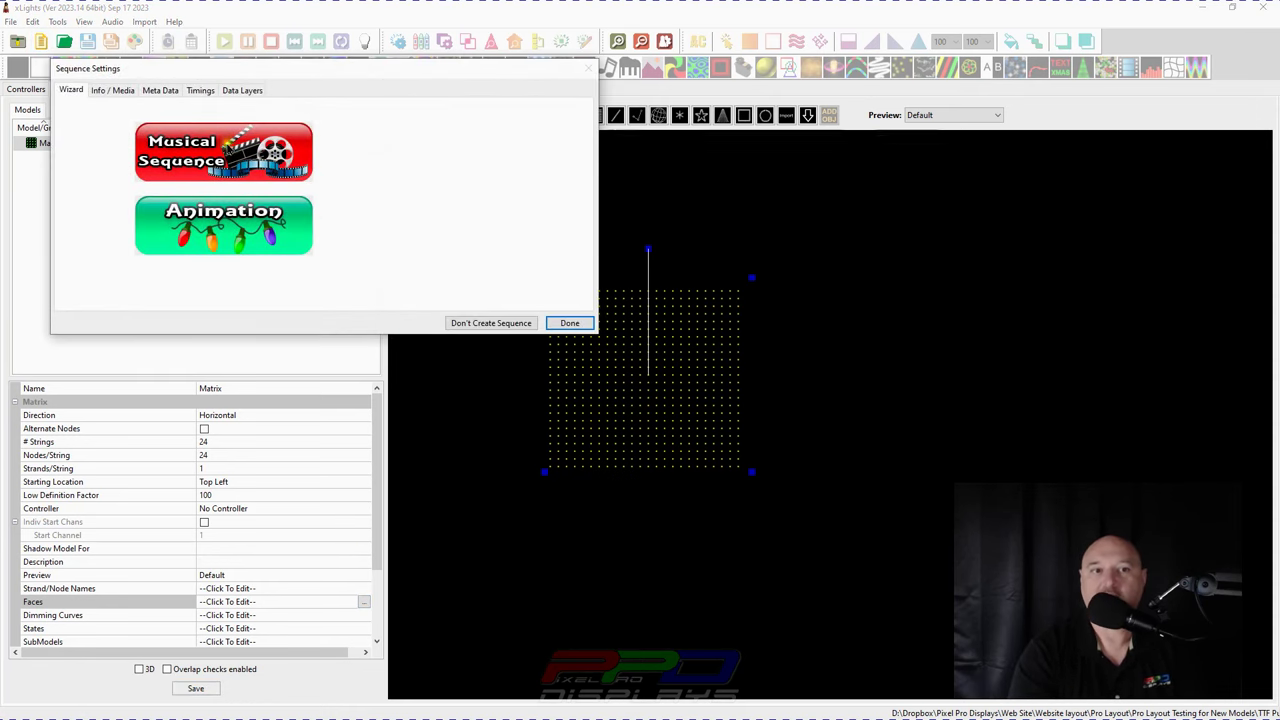
- Create a new musical sequence using Pumpkin_V1 from the TTF Pumpkin Face folder at 20 fps
{"action": "left_click", "coordinate": [268, 155]}
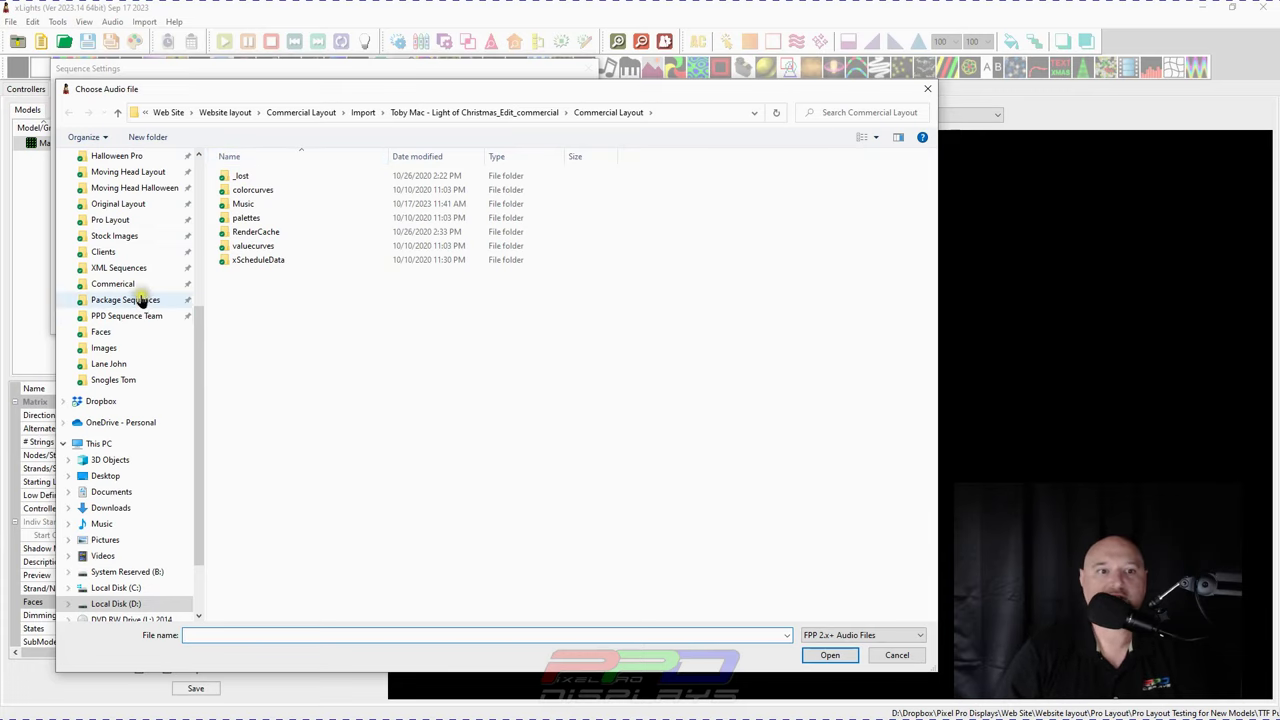
{"action": "scroll", "coordinate": [130, 300], "scroll_direction": "up", "scroll_amount": 2}
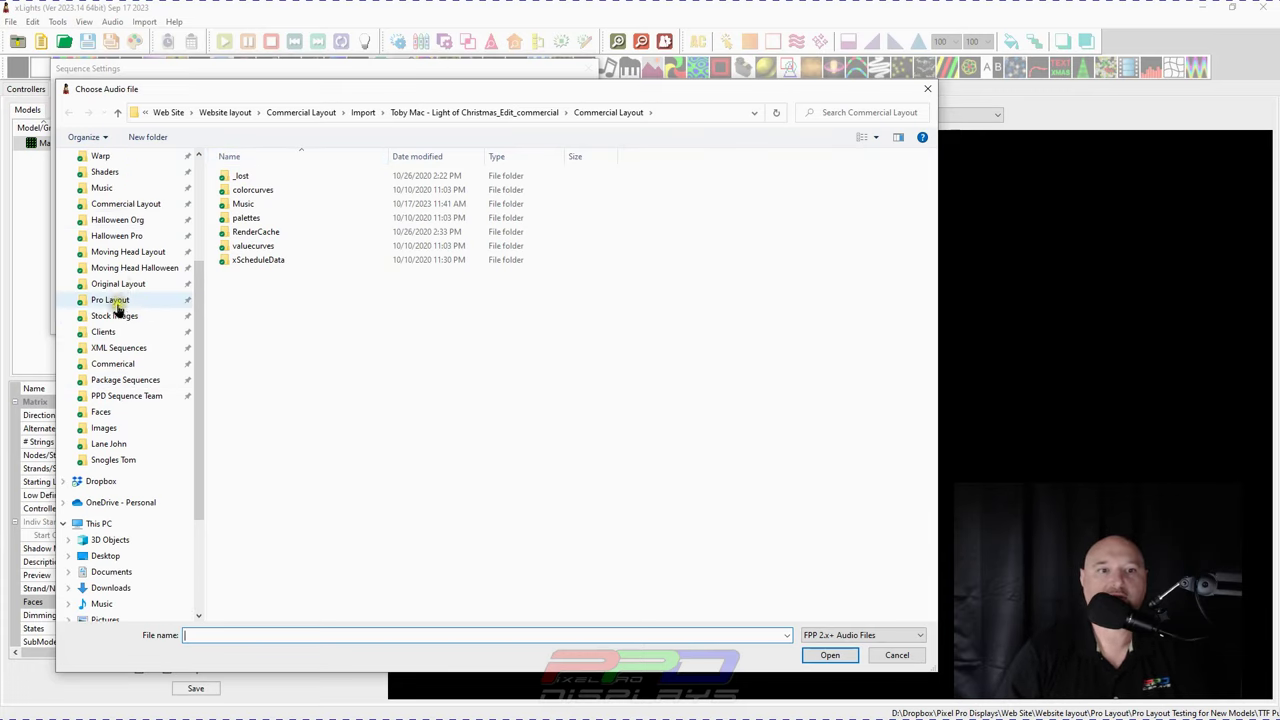
{"action": "left_click", "coordinate": [110, 299]}
{"action": "double_click", "coordinate": [268, 333]}
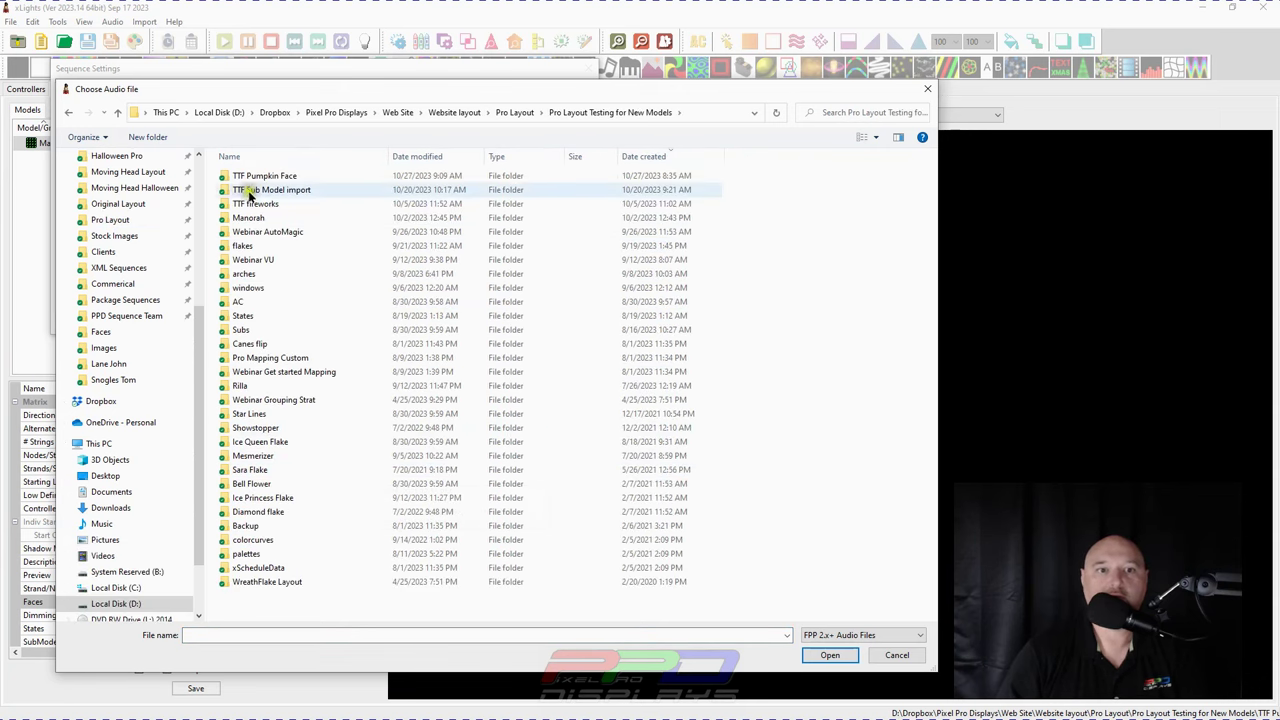
{"action": "double_click", "coordinate": [245, 190]}
{"action": "left_click", "coordinate": [248, 234]}
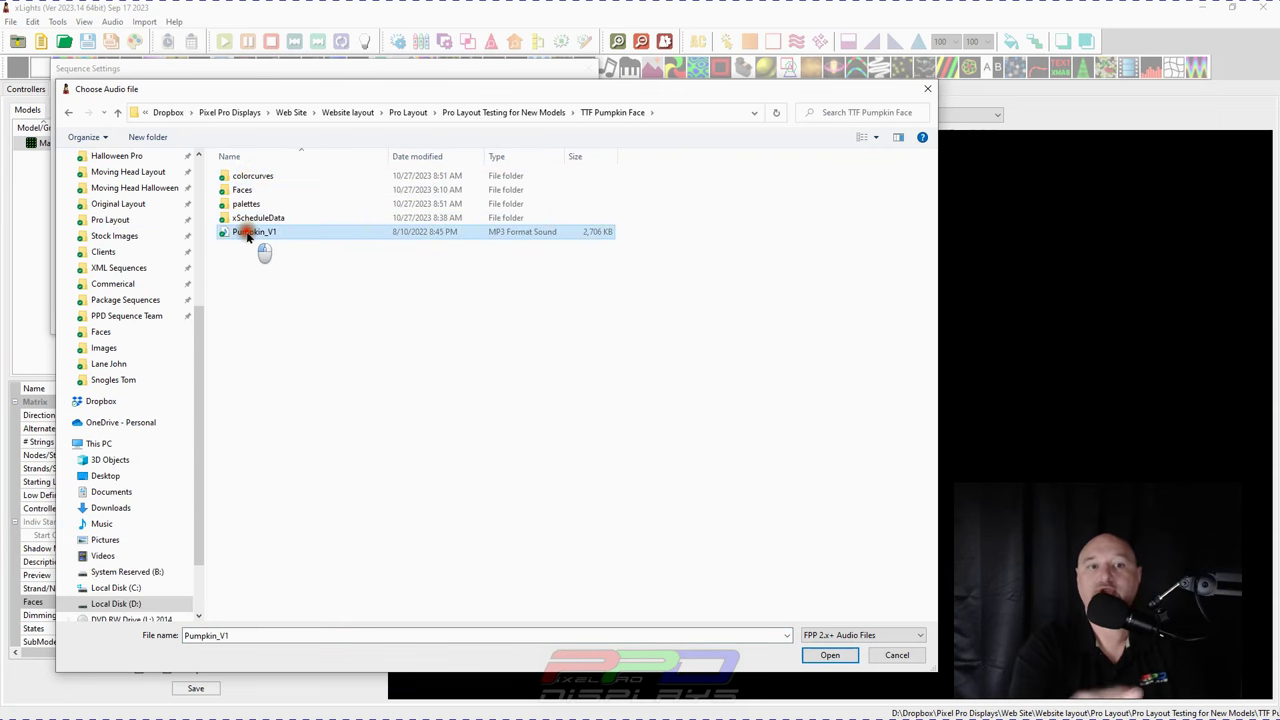
{"action": "double_click", "coordinate": [248, 234]}
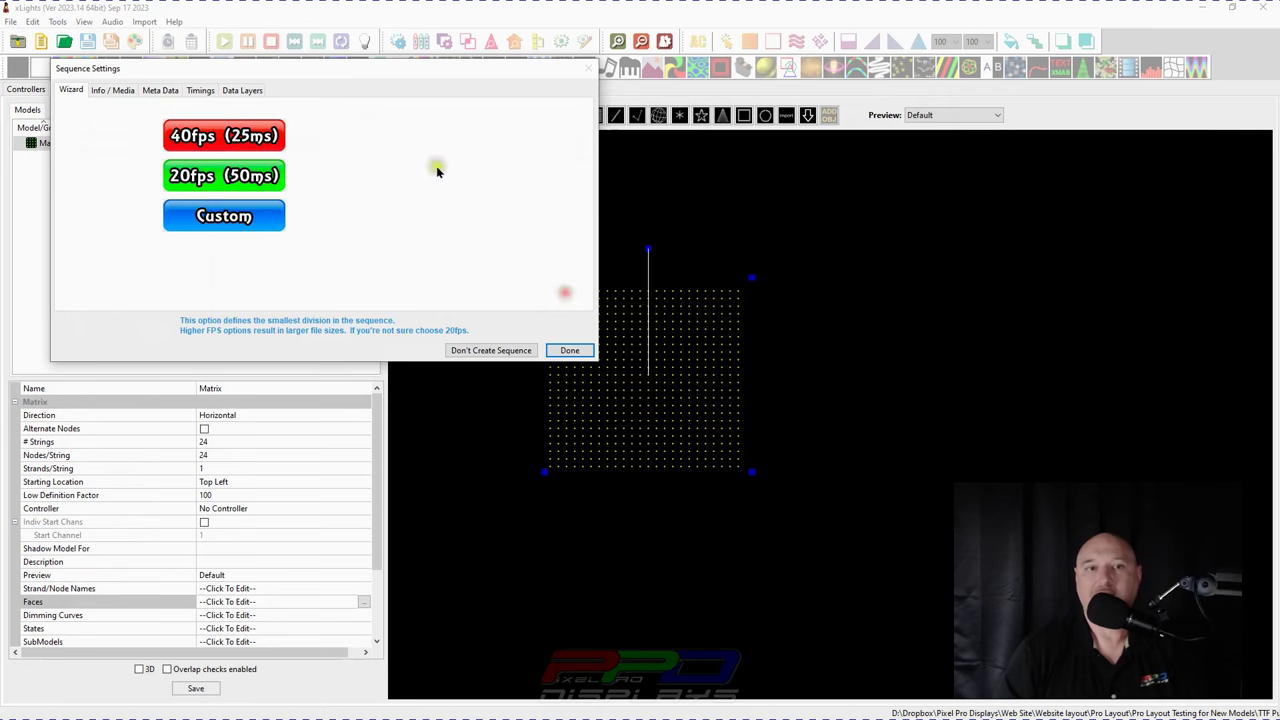
{"action": "left_click", "coordinate": [190, 175]}
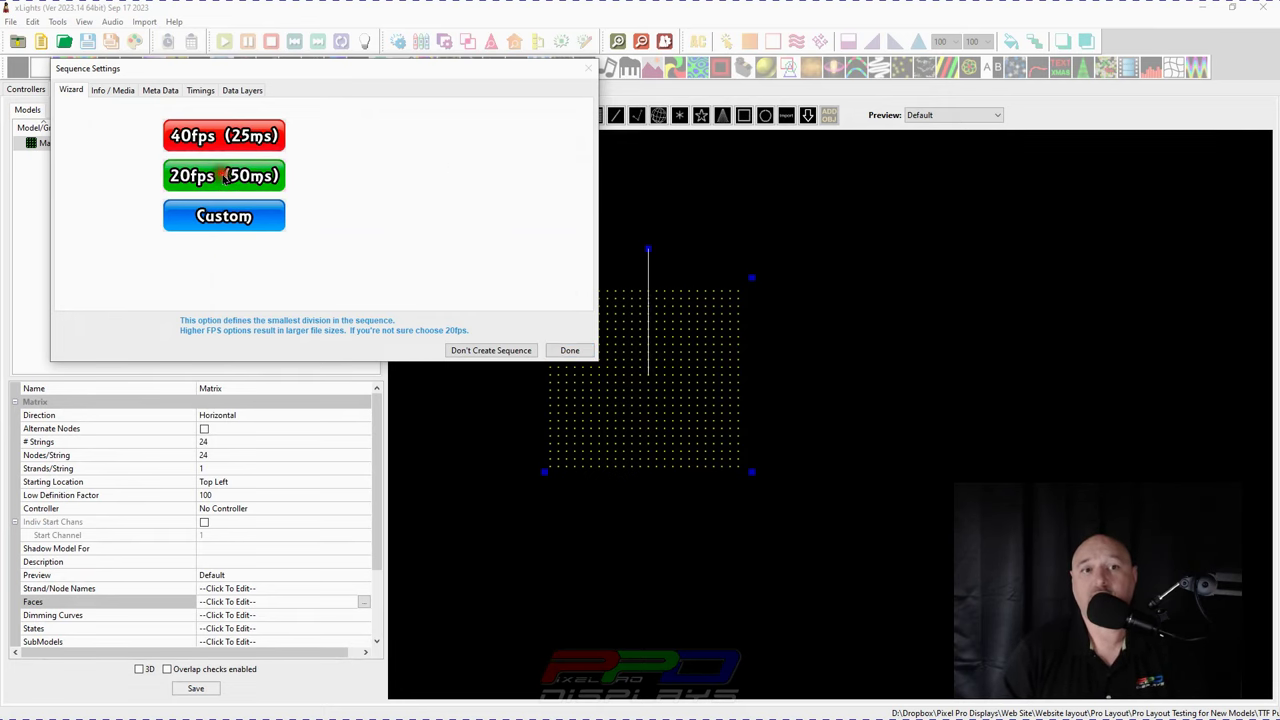
{"action": "left_click", "coordinate": [566, 350]}
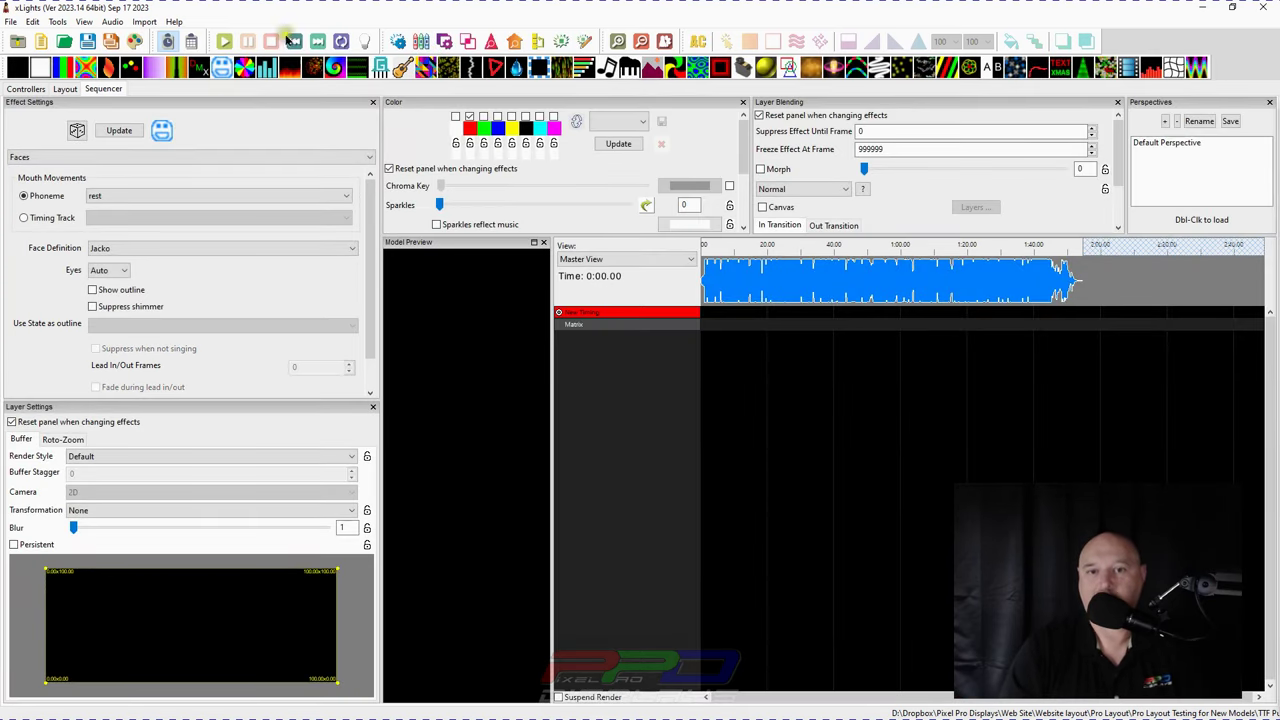
{"action": "left_click", "coordinate": [723, 292]}
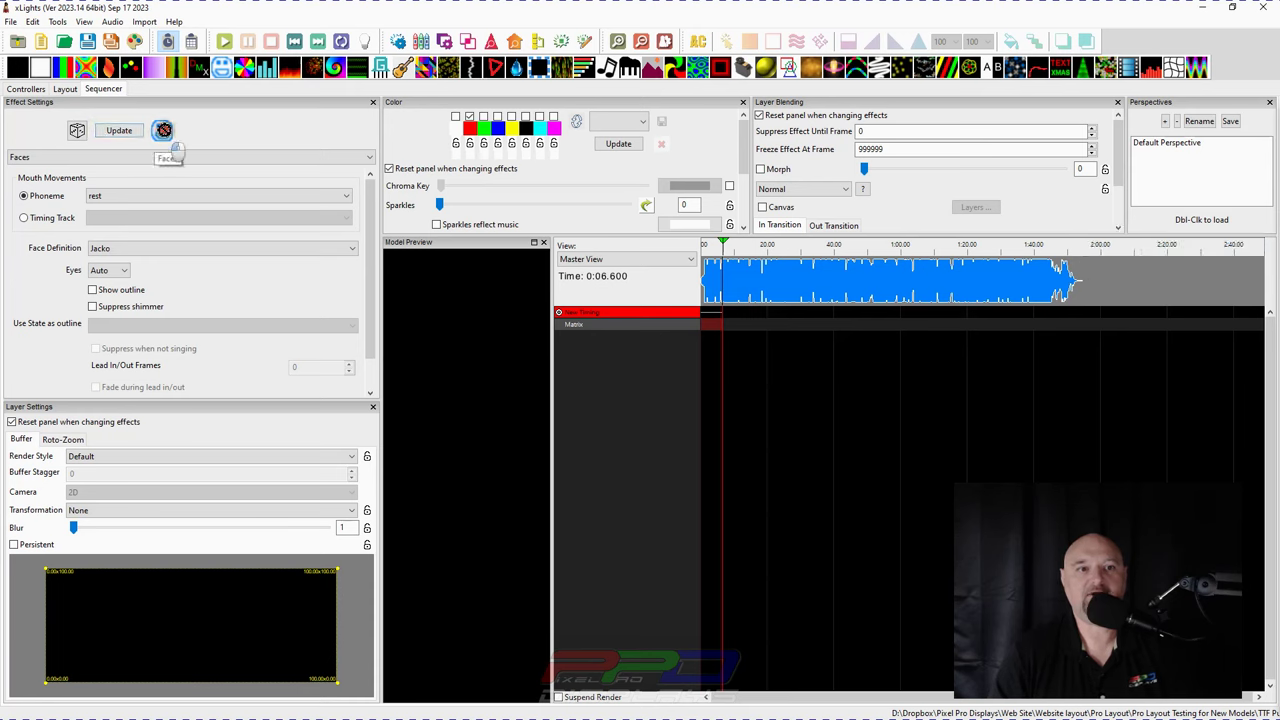
{"action": "left_click_drag", "start_coordinate": [161, 130], "coordinate": [711, 325]}
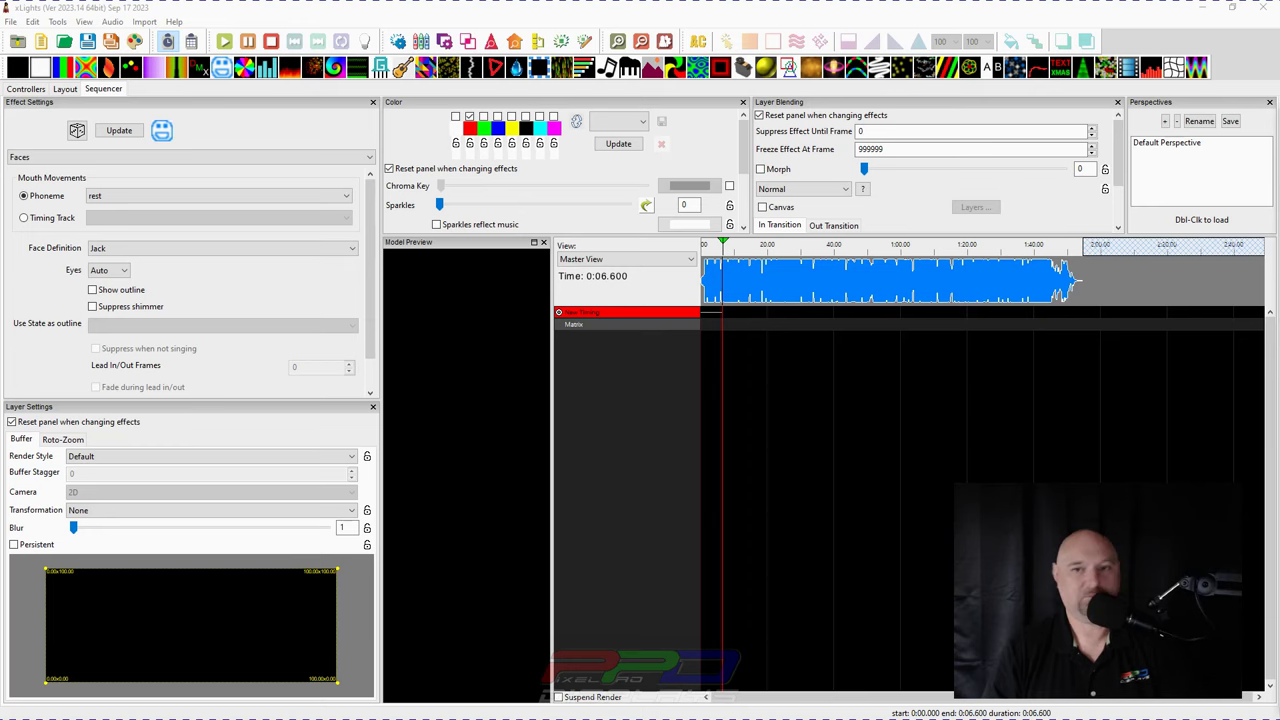
{"action": "key", "text": "alt+Tab"}
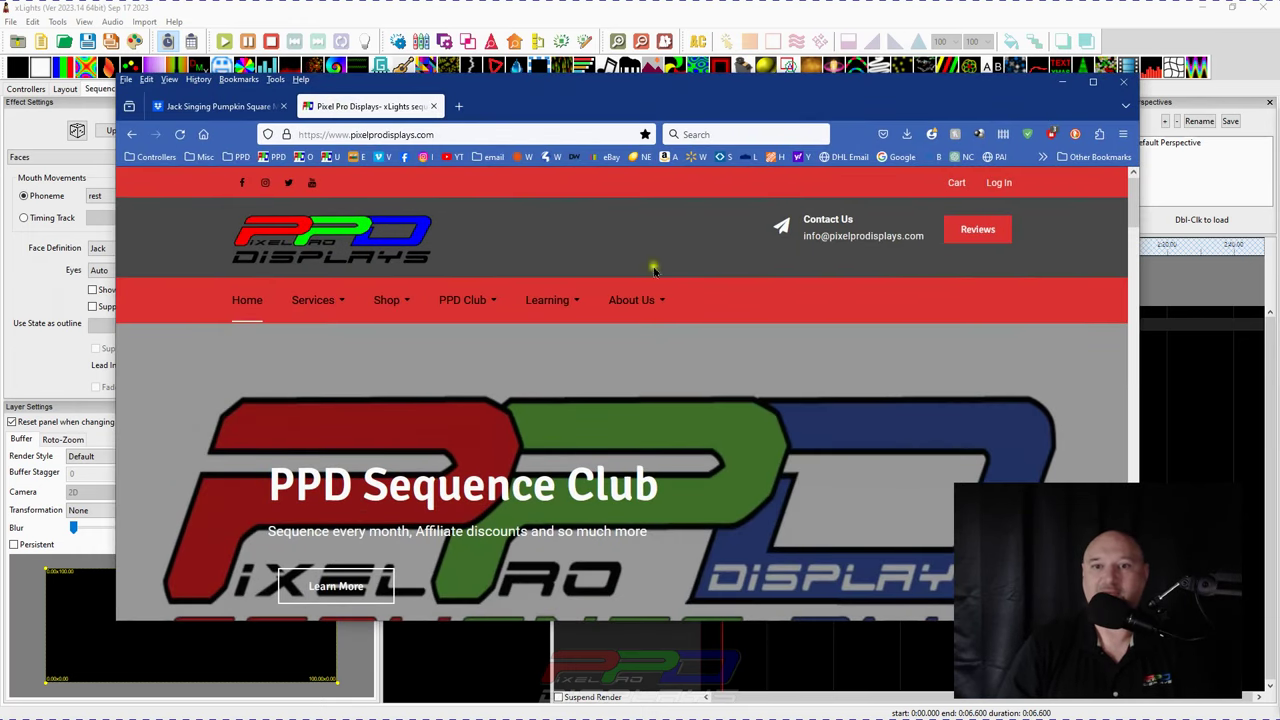
- From the Zoom Webinars page, search the site for 'pum' and scroll the results
{"action": "mouse_move", "coordinate": [547, 300]}
{"action": "left_click", "coordinate": [532, 340]}
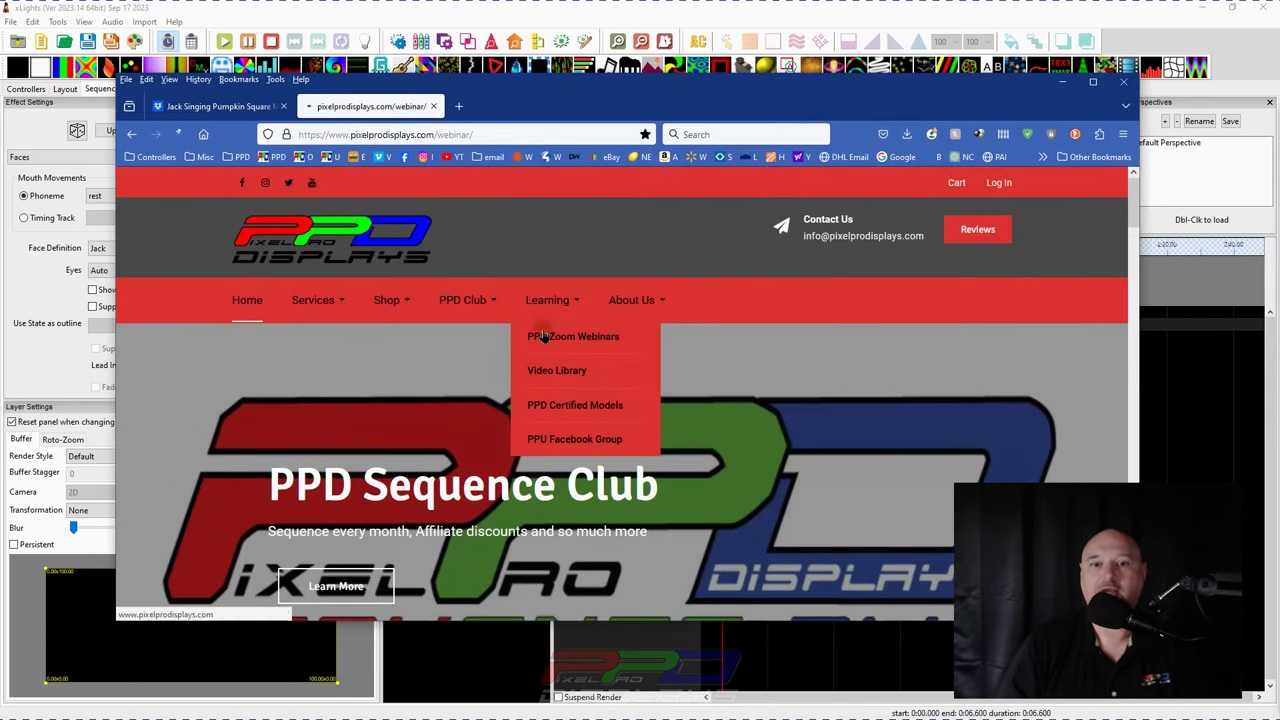
{"action": "left_click", "coordinate": [298, 418]}
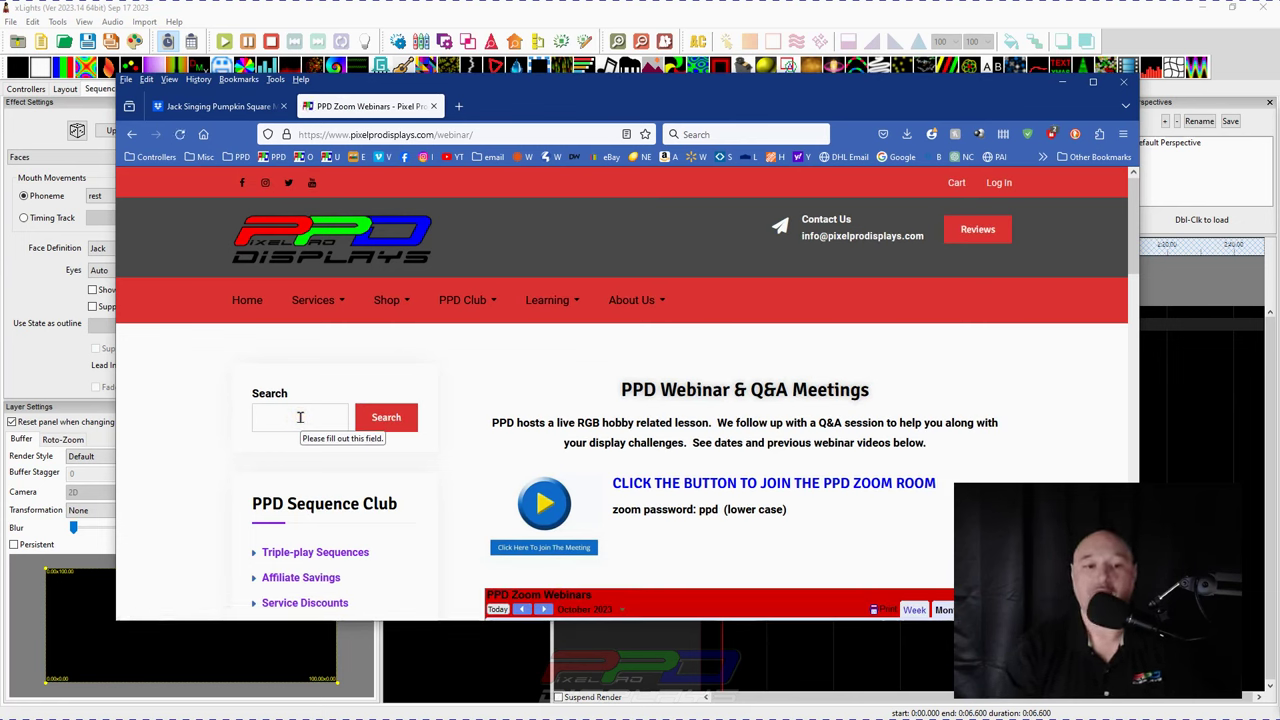
{"action": "type", "text": "pumpkin"}
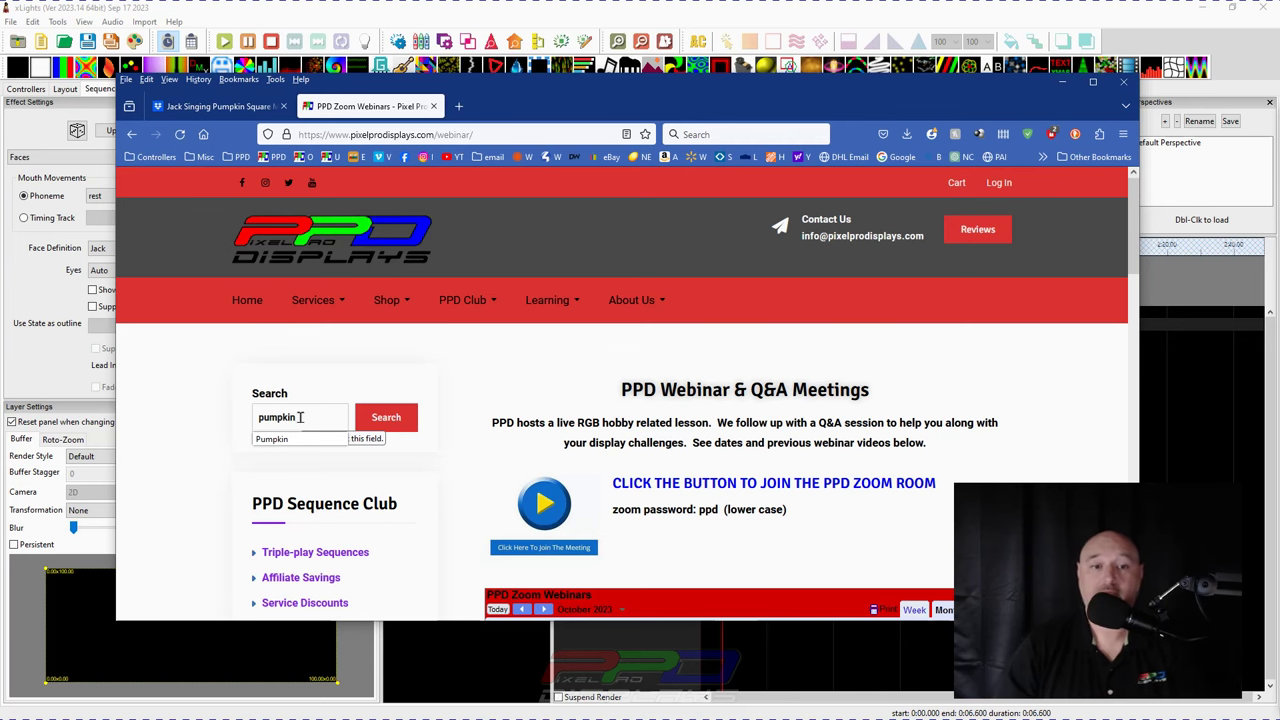
{"action": "key", "text": "Return"}
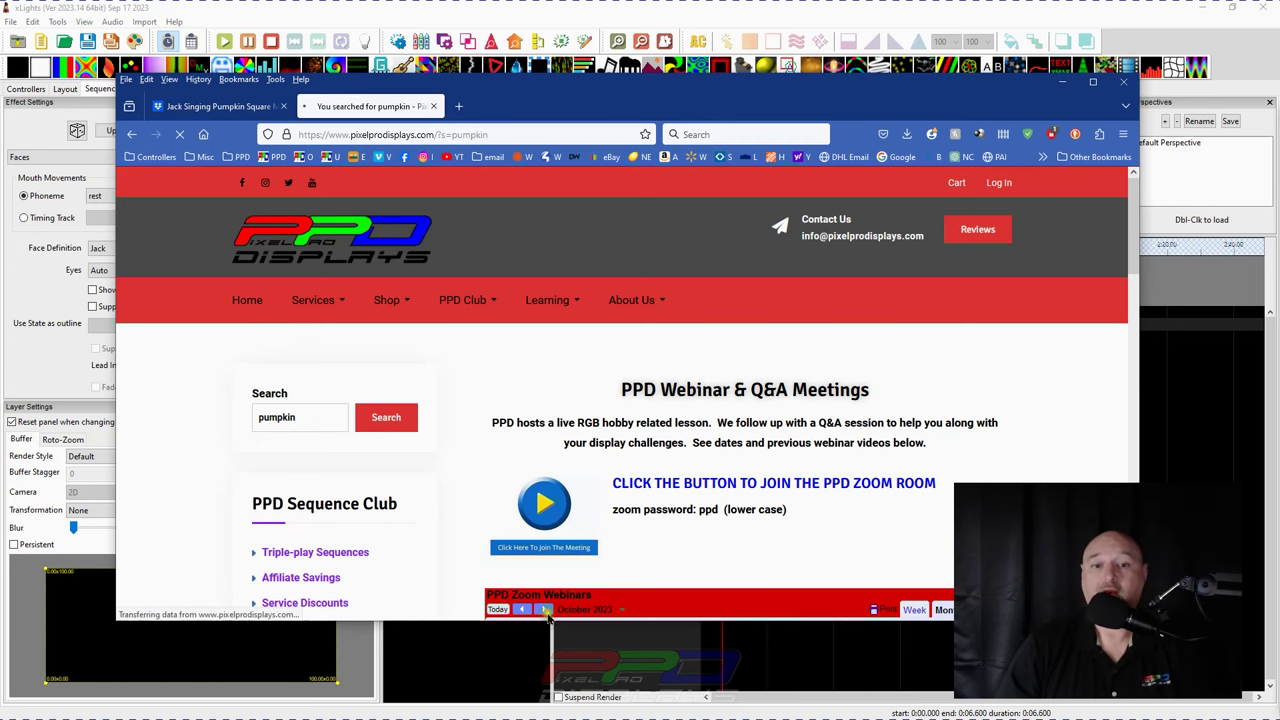
{"action": "scroll", "coordinate": [596, 466], "scroll_direction": "down", "scroll_amount": 2}
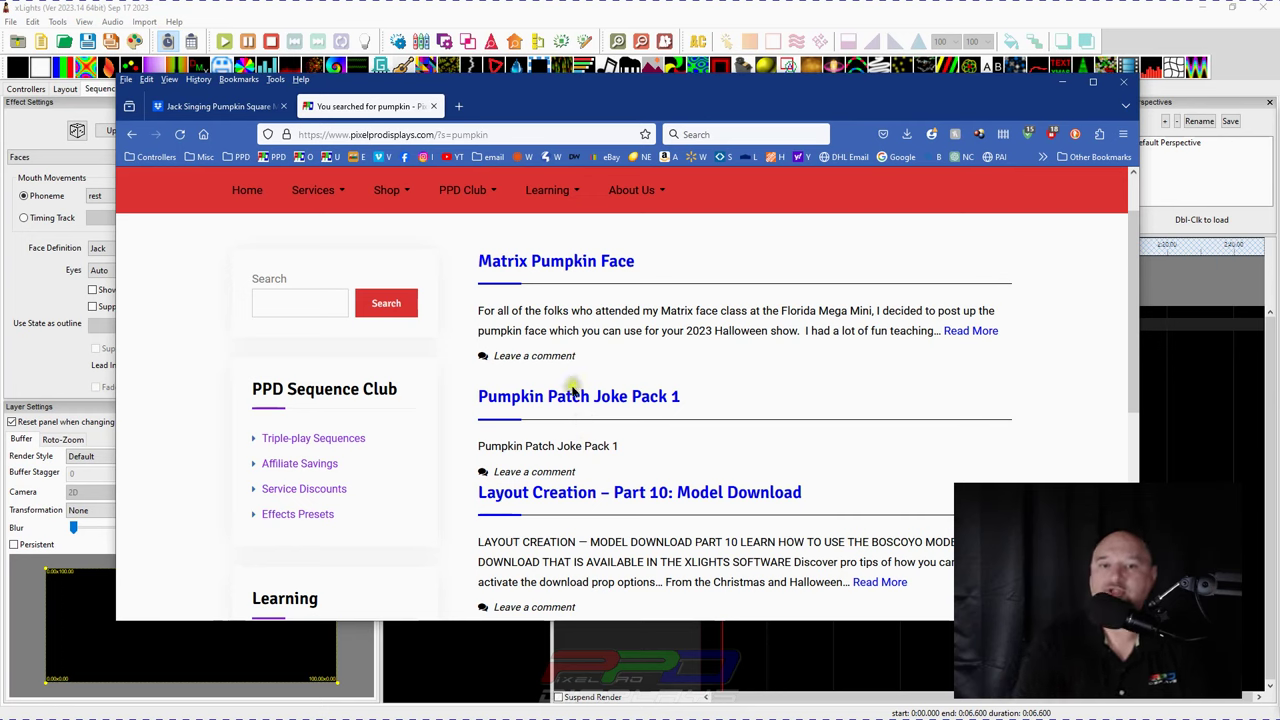
- Browse the Pumpkin Patch Joke Pack 1 product page, then switch back to xLights
{"action": "left_click", "coordinate": [513, 398]}
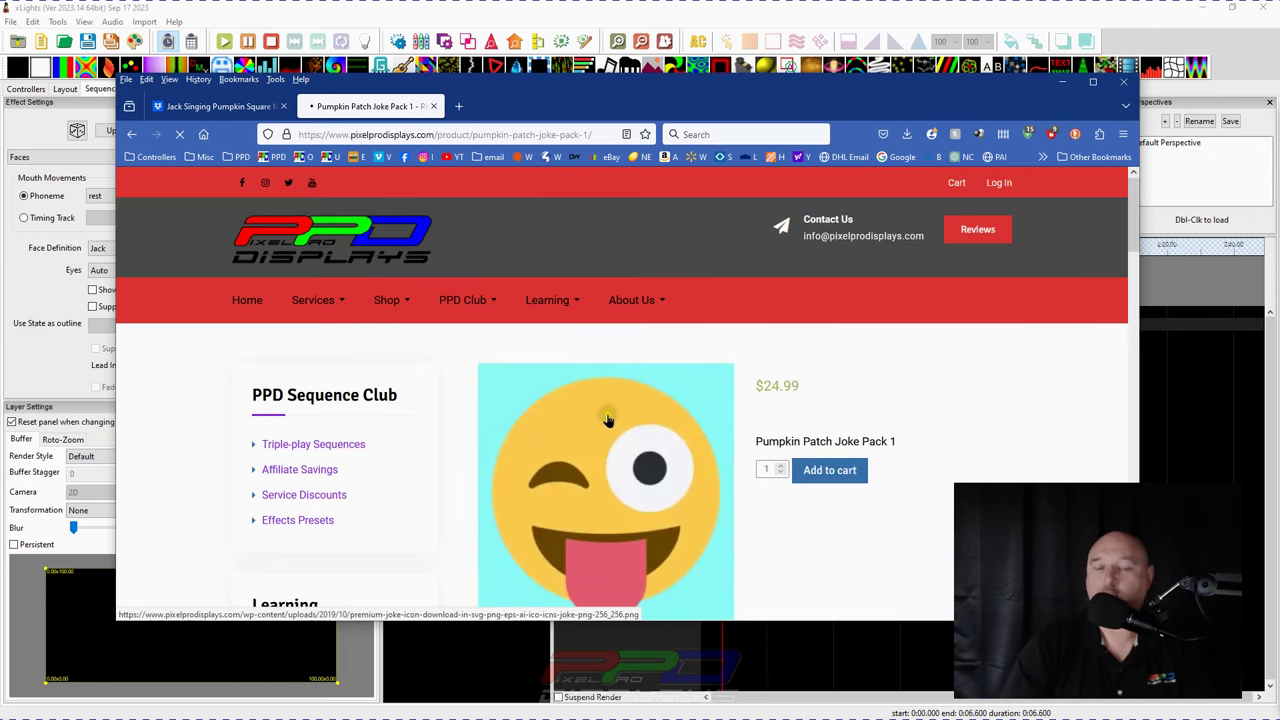
{"action": "scroll", "coordinate": [607, 420], "scroll_direction": "down", "scroll_amount": 5}
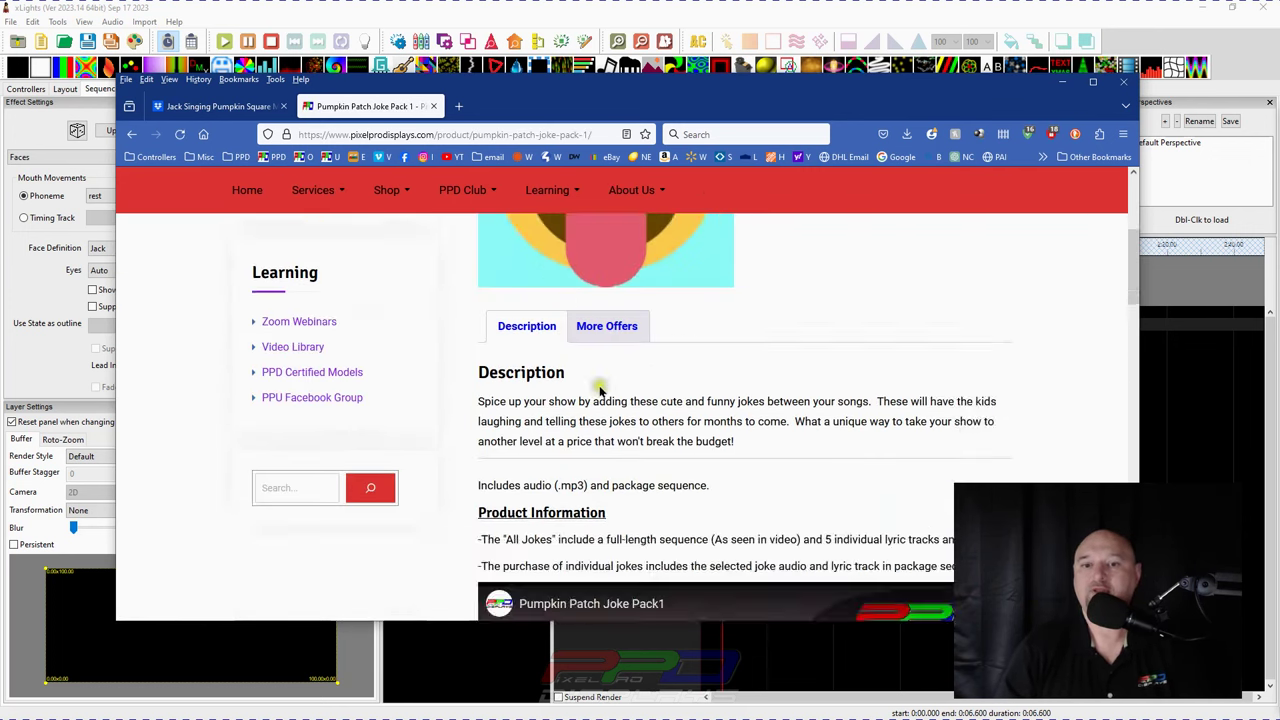
{"action": "scroll", "coordinate": [600, 390], "scroll_direction": "down", "scroll_amount": 3}
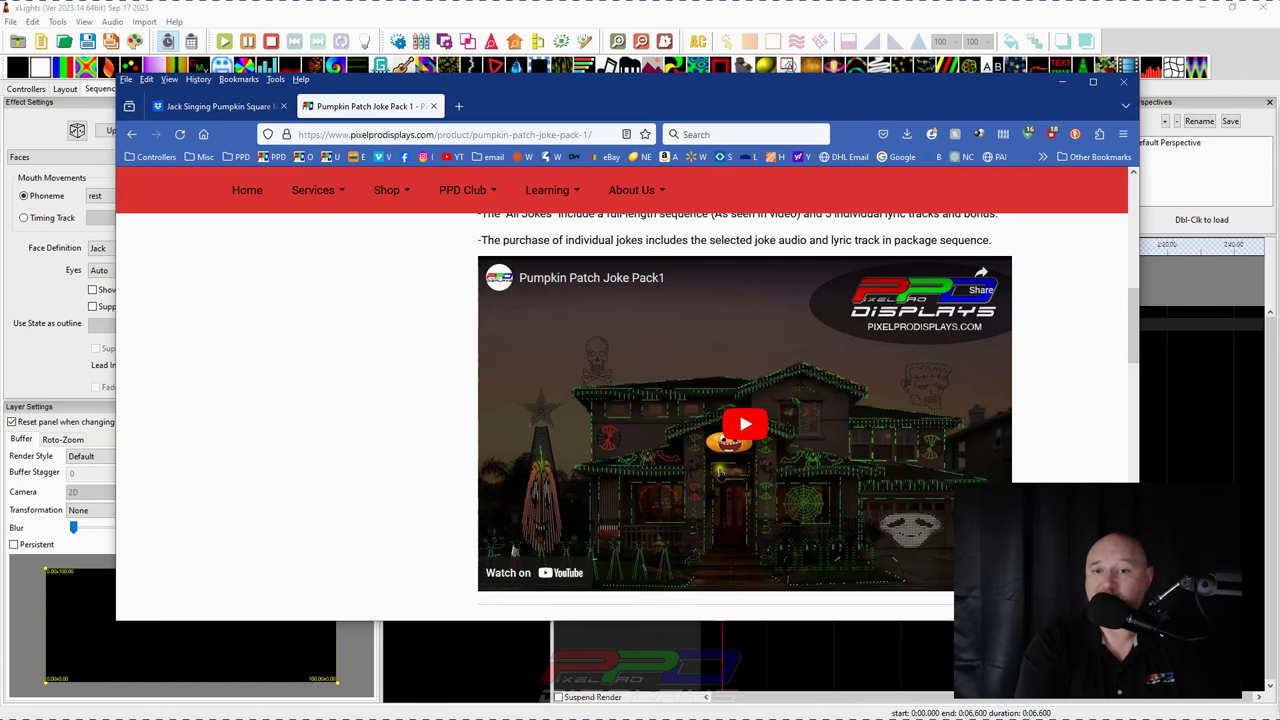
{"action": "scroll", "coordinate": [660, 486], "scroll_direction": "up", "scroll_amount": 2}
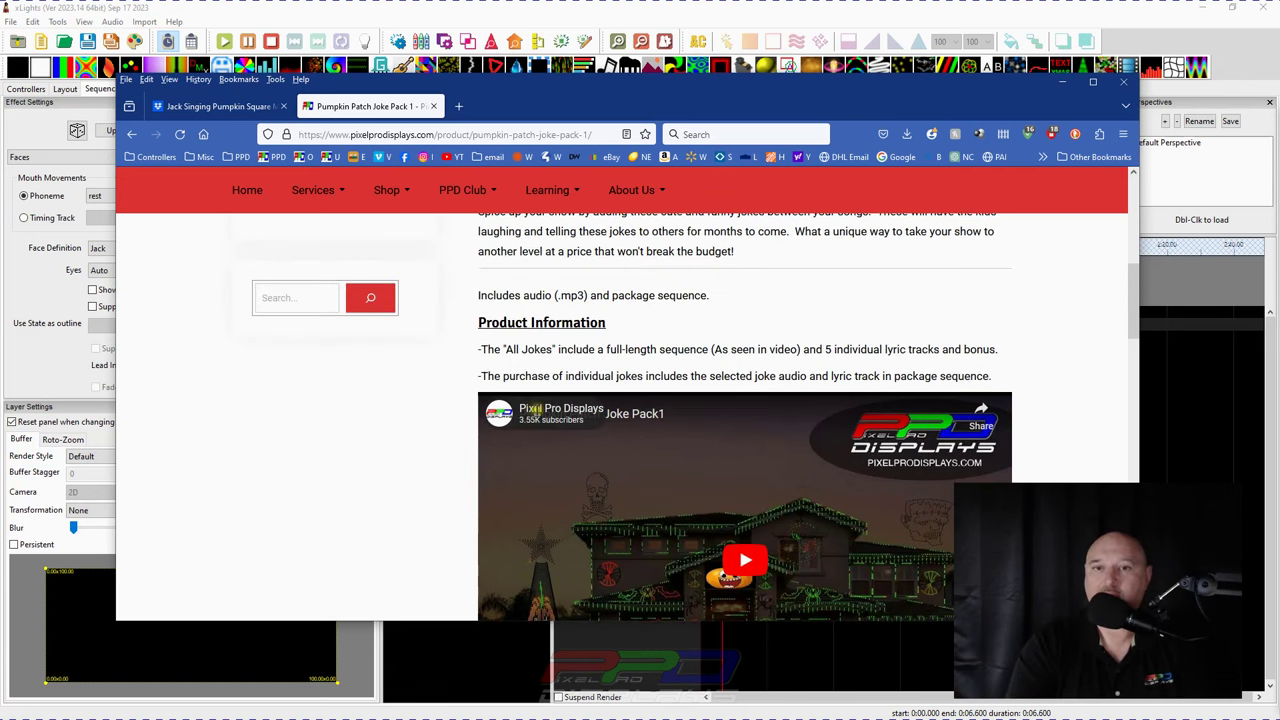
{"action": "scroll", "coordinate": [536, 408], "scroll_direction": "up", "scroll_amount": 5}
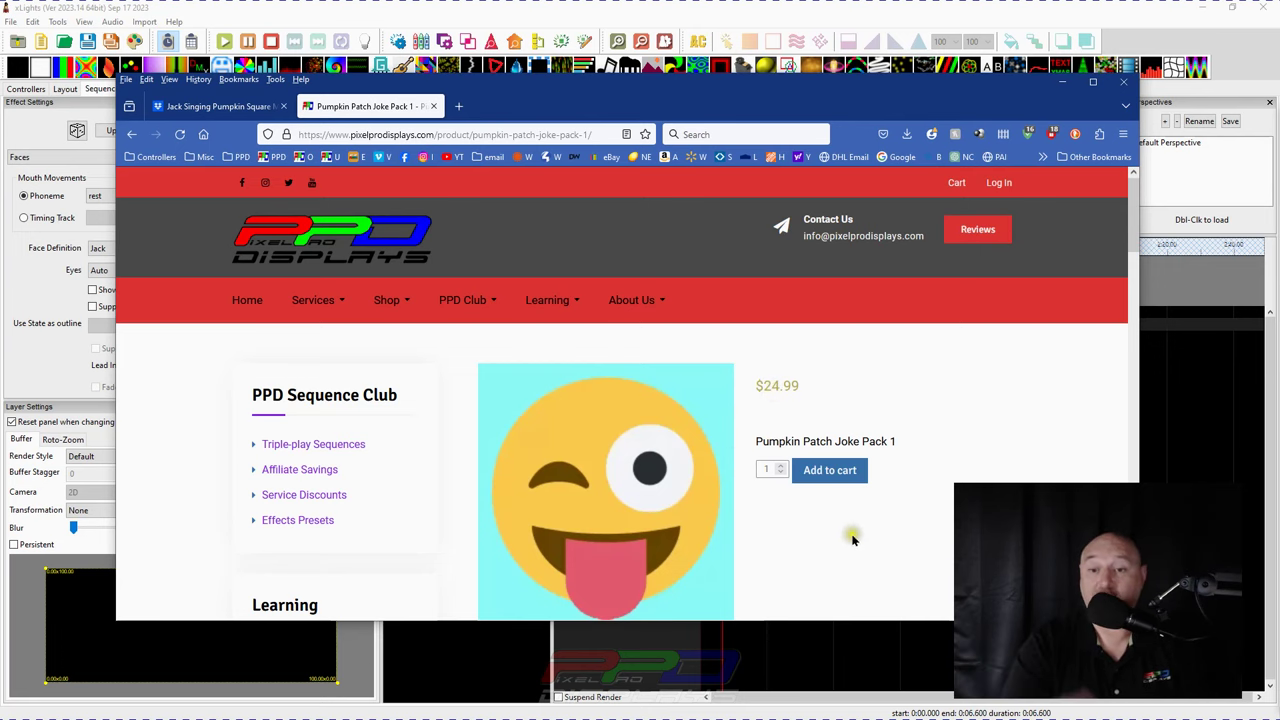
{"action": "scroll", "coordinate": [838, 538], "scroll_direction": "down", "scroll_amount": 2}
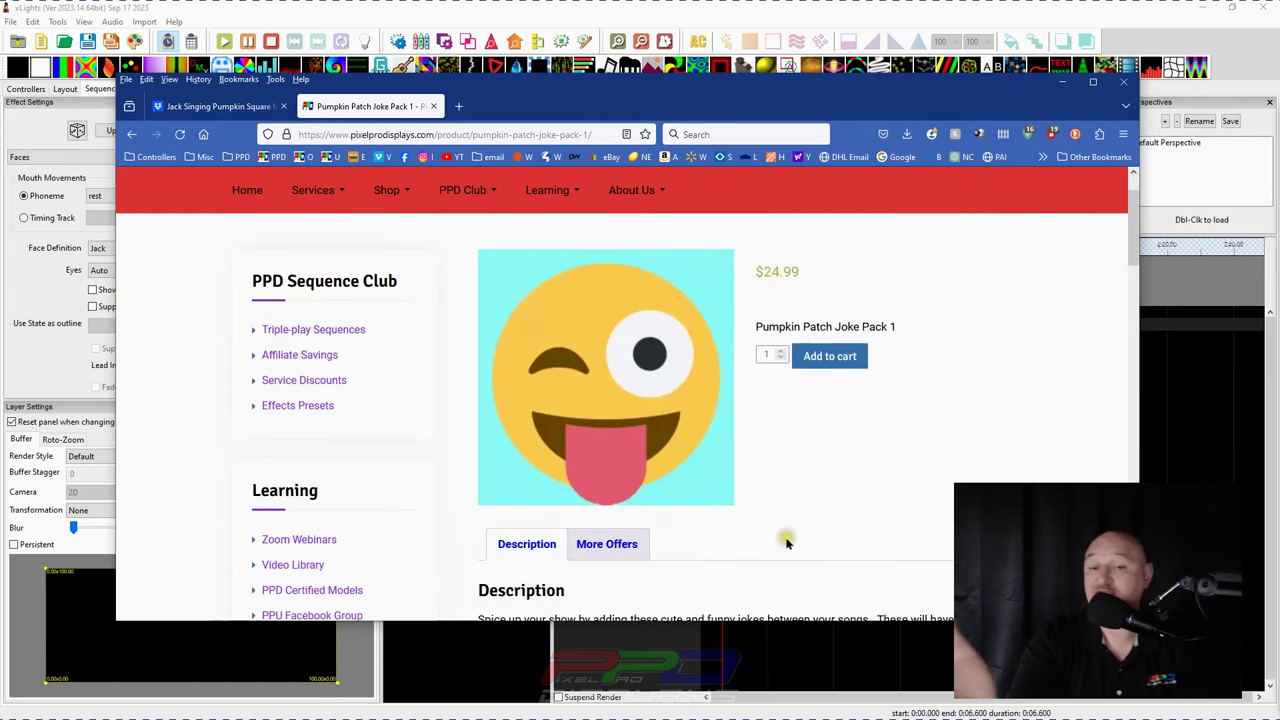
{"action": "scroll", "coordinate": [780, 540], "scroll_direction": "down", "scroll_amount": 2}
{"action": "scroll", "coordinate": [760, 517], "scroll_direction": "down", "scroll_amount": 3}
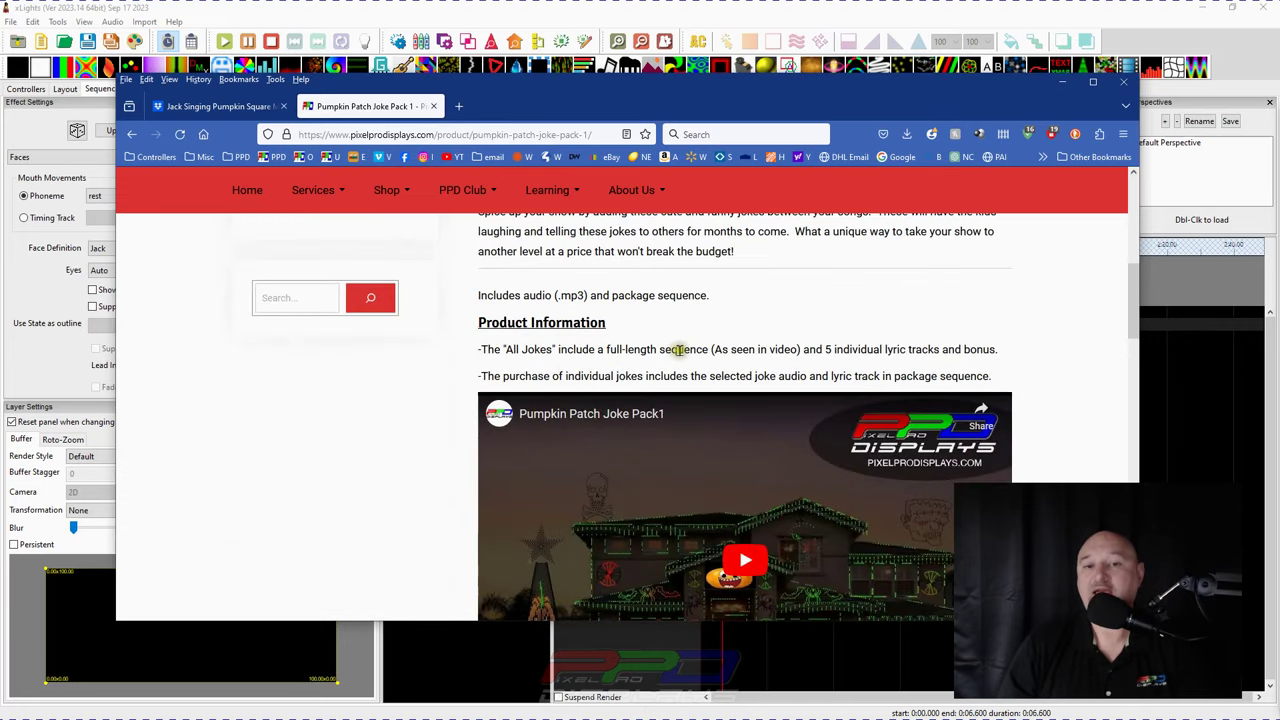
{"action": "scroll", "coordinate": [680, 350], "scroll_direction": "up", "scroll_amount": 2}
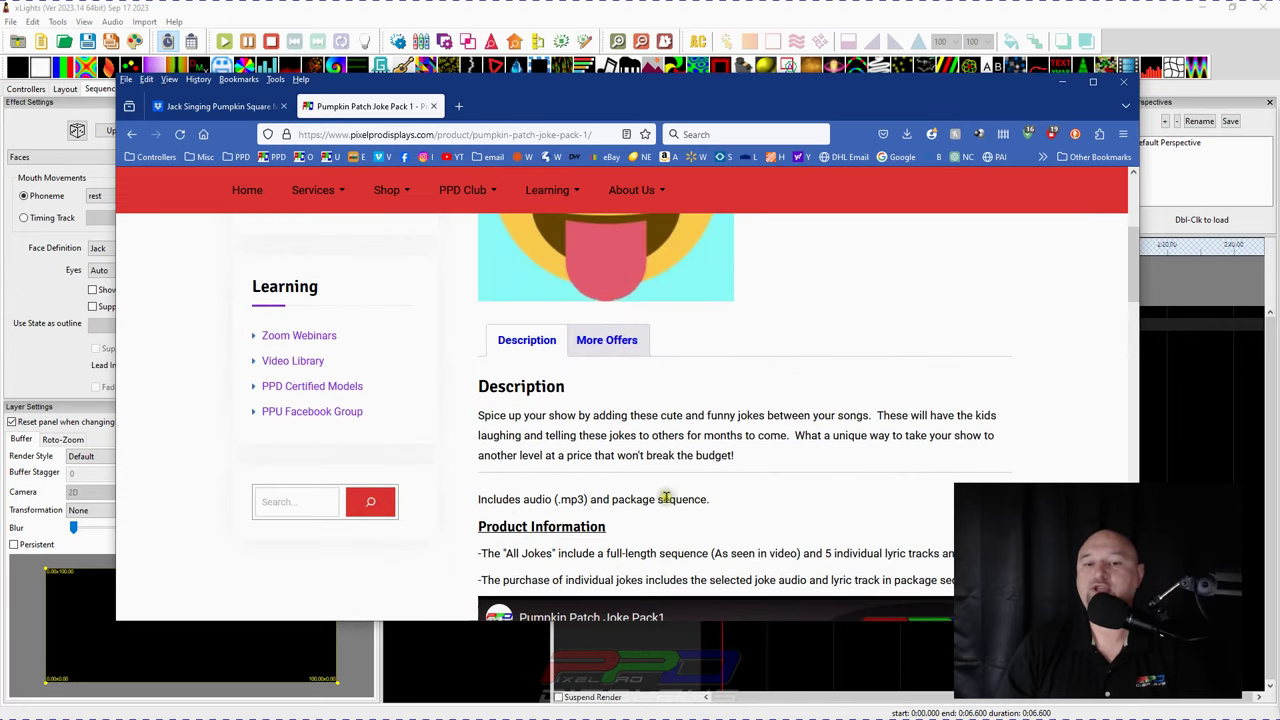
{"action": "key", "text": "alt+Tab"}
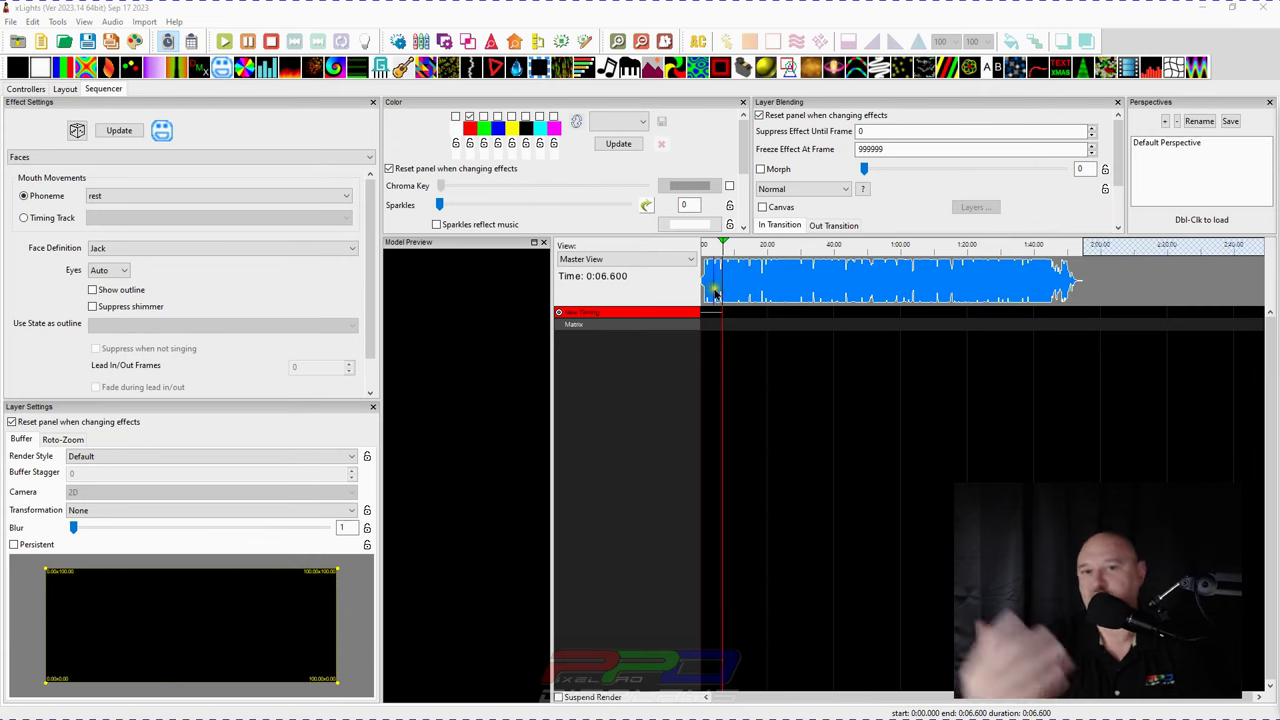
- Import effects and timing tracks from the Jokes Halloween sequence file
{"action": "left_click", "coordinate": [147, 22]}
{"action": "left_click", "coordinate": [160, 37]}
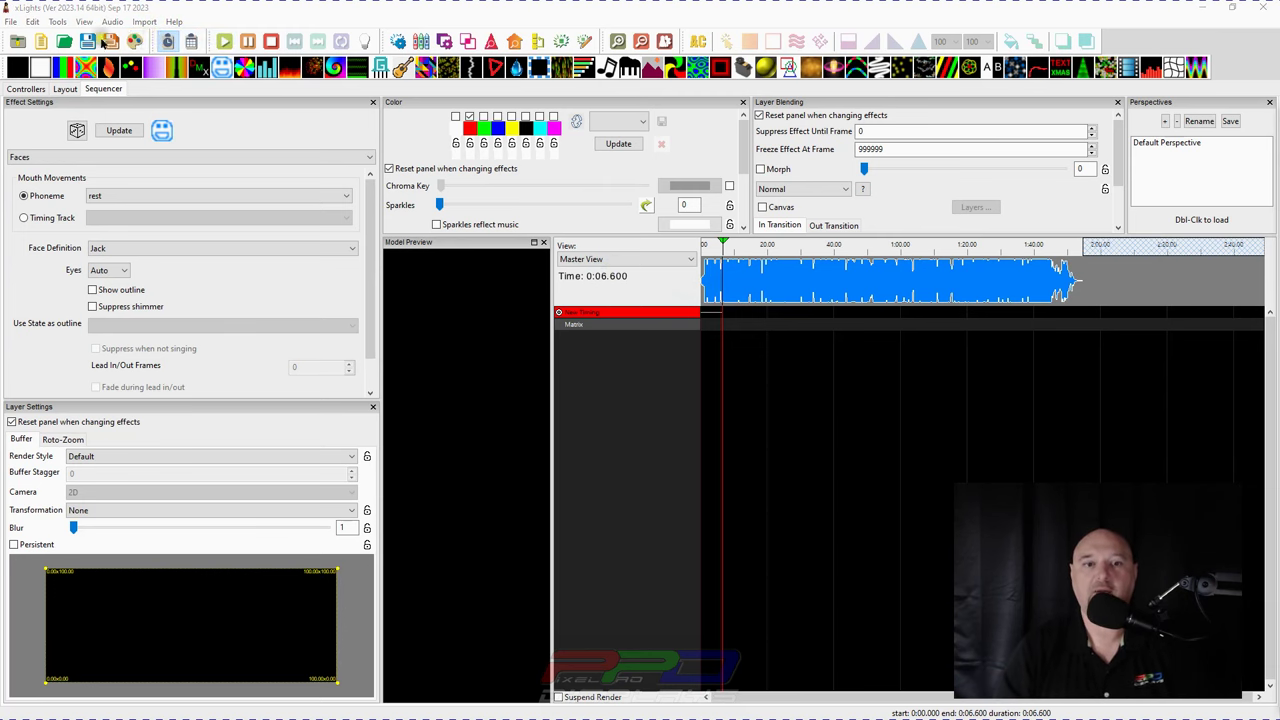
{"action": "scroll", "coordinate": [77, 266], "scroll_direction": "up", "scroll_amount": 1}
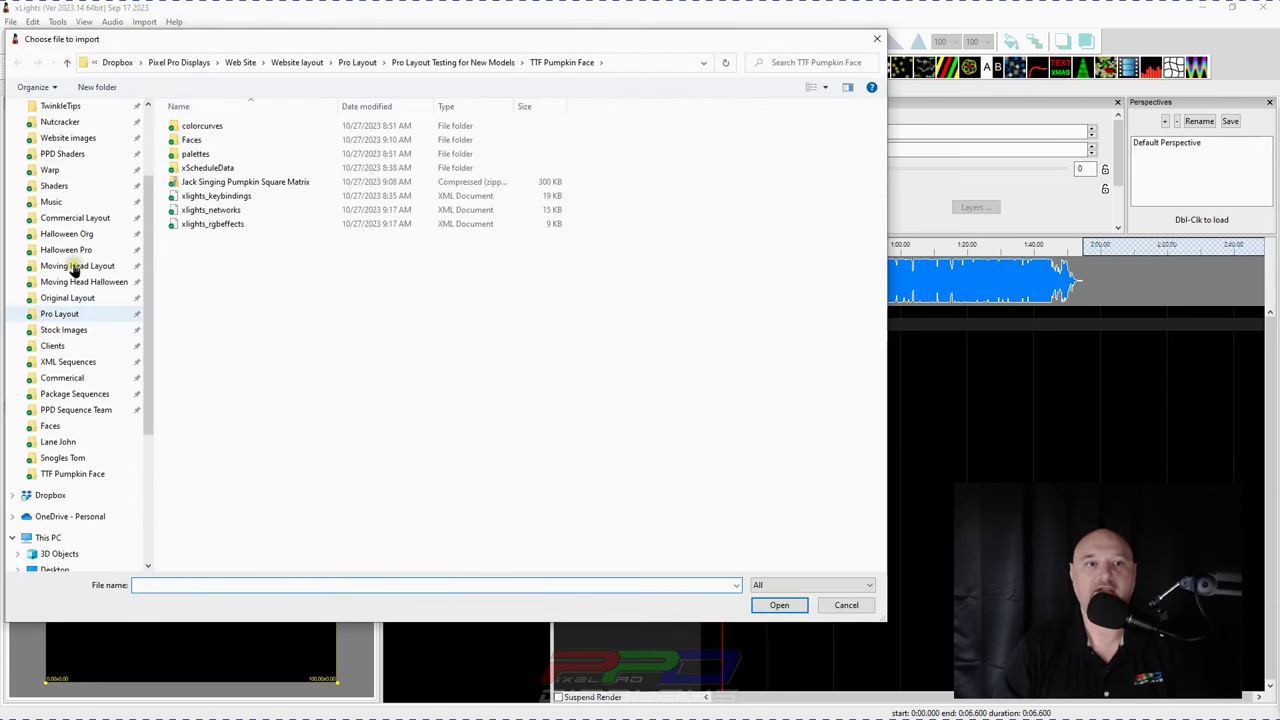
{"action": "scroll", "coordinate": [72, 270], "scroll_direction": "up", "scroll_amount": 1}
{"action": "key", "text": "Escape"}
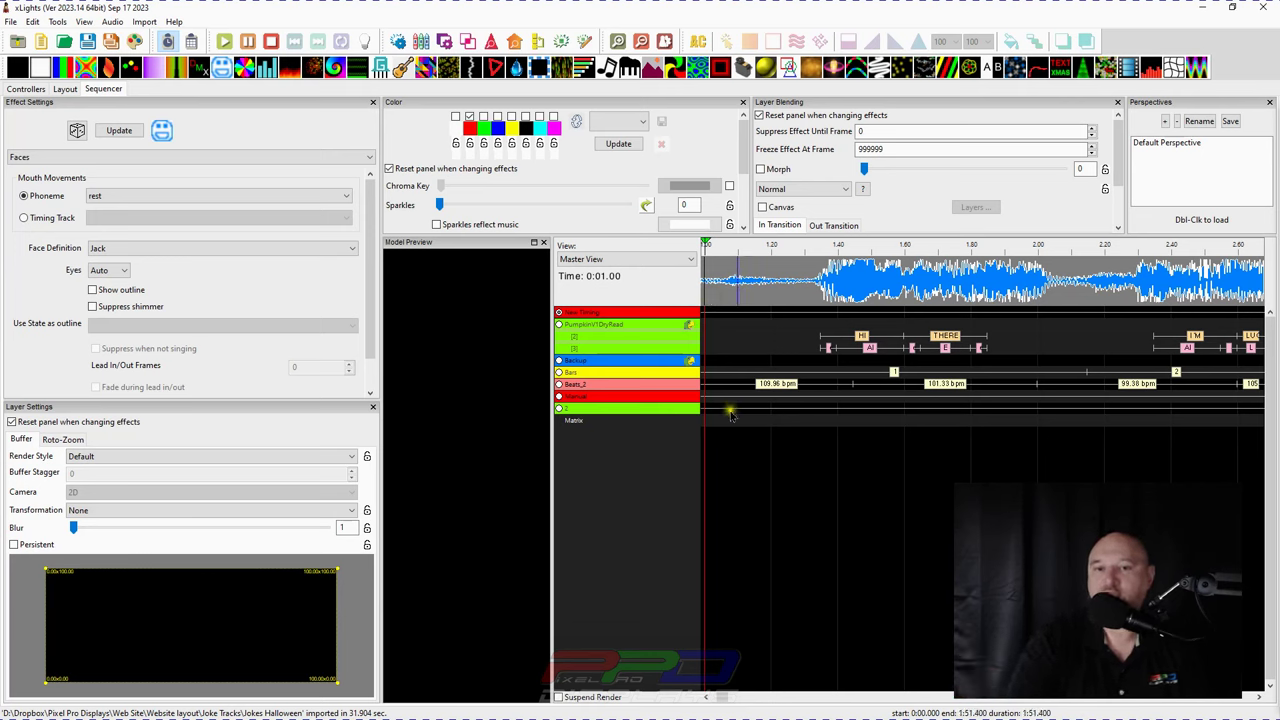
- Place a Faces effect on the Matrix row
{"action": "left_click", "coordinate": [724, 424]}
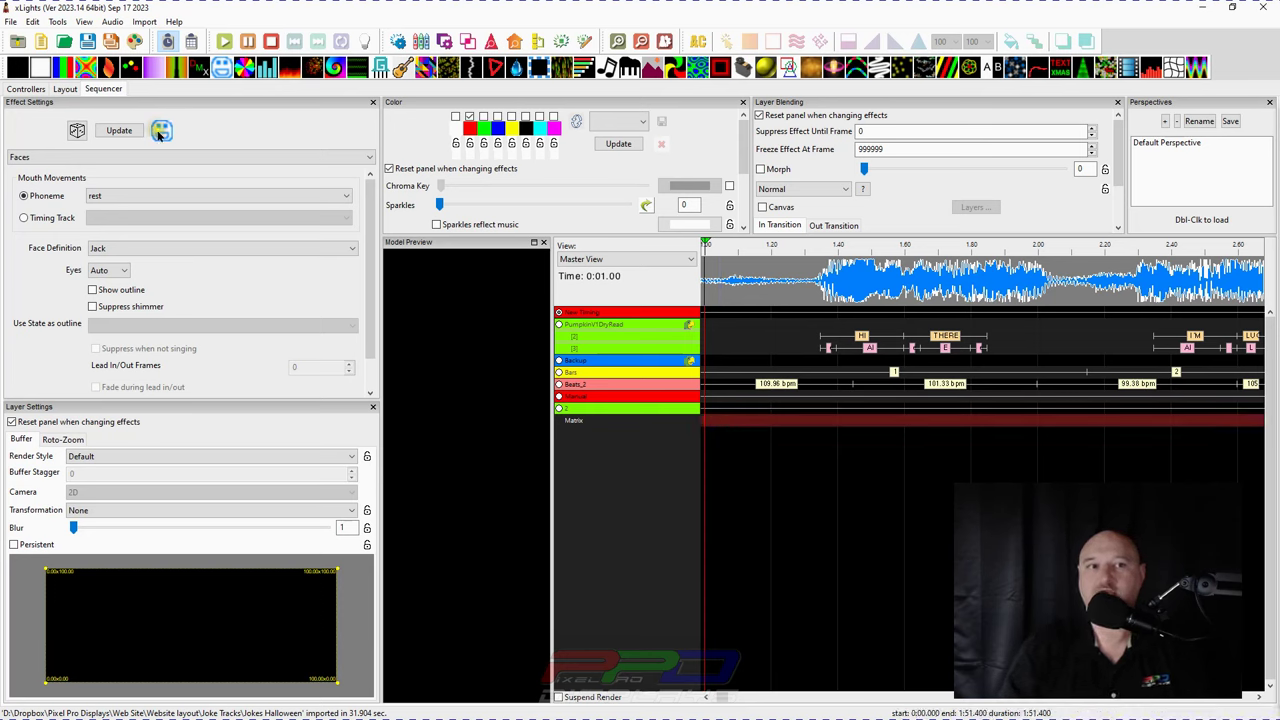
{"action": "left_click_drag", "start_coordinate": [408, 170], "coordinate": [756, 432]}
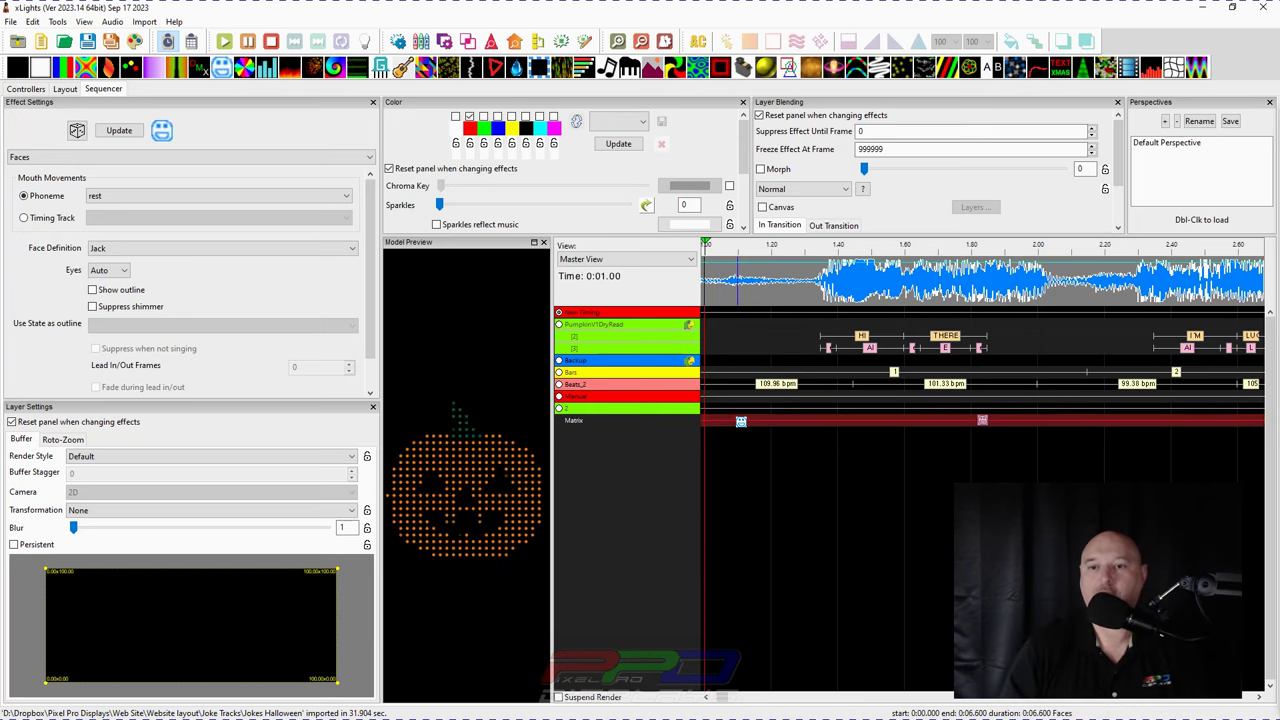
{"action": "scroll", "coordinate": [733, 283], "scroll_direction": "down", "scroll_amount": 4}
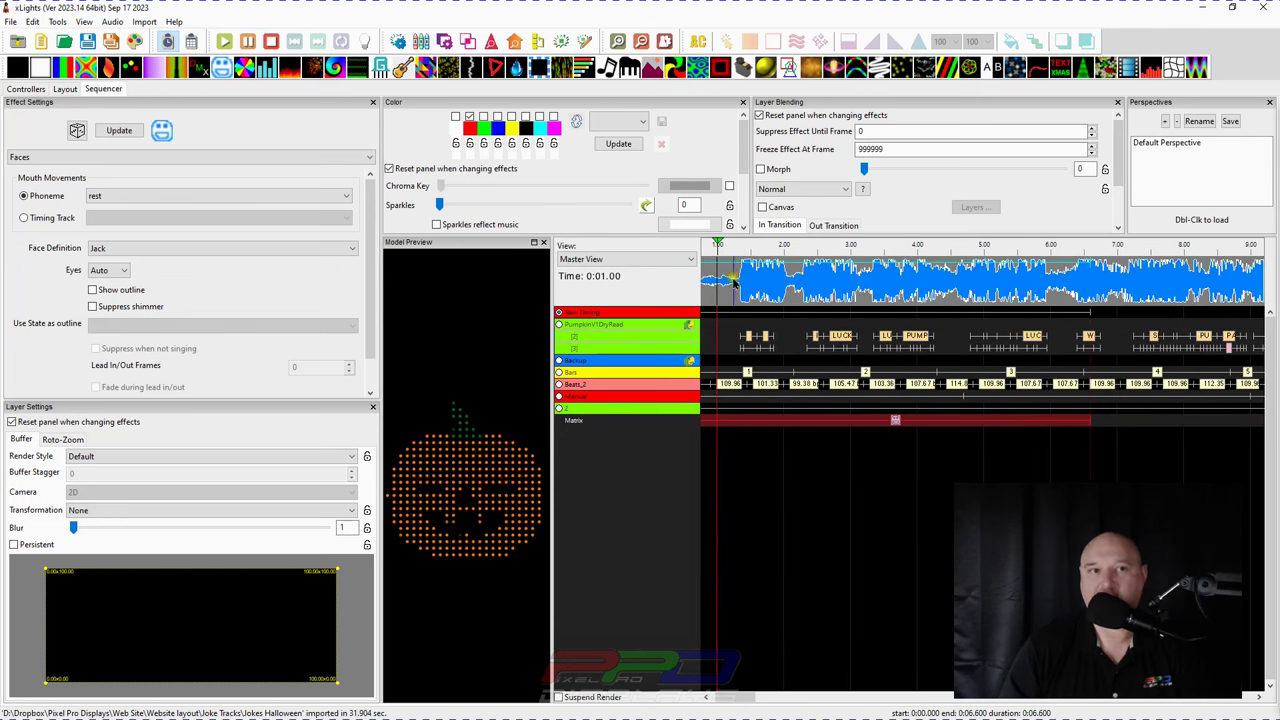
{"action": "scroll", "coordinate": [800, 363], "scroll_direction": "down", "scroll_amount": 3}
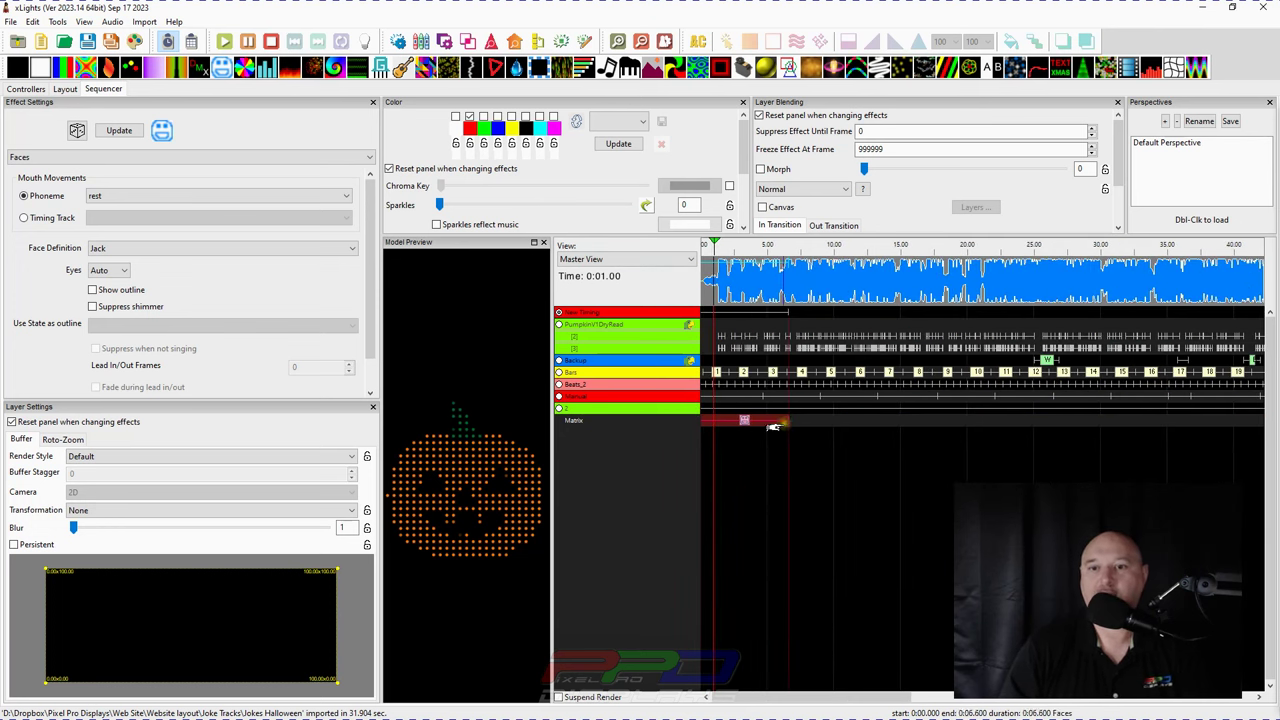
{"action": "scroll", "coordinate": [833, 362], "scroll_direction": "down", "scroll_amount": 3}
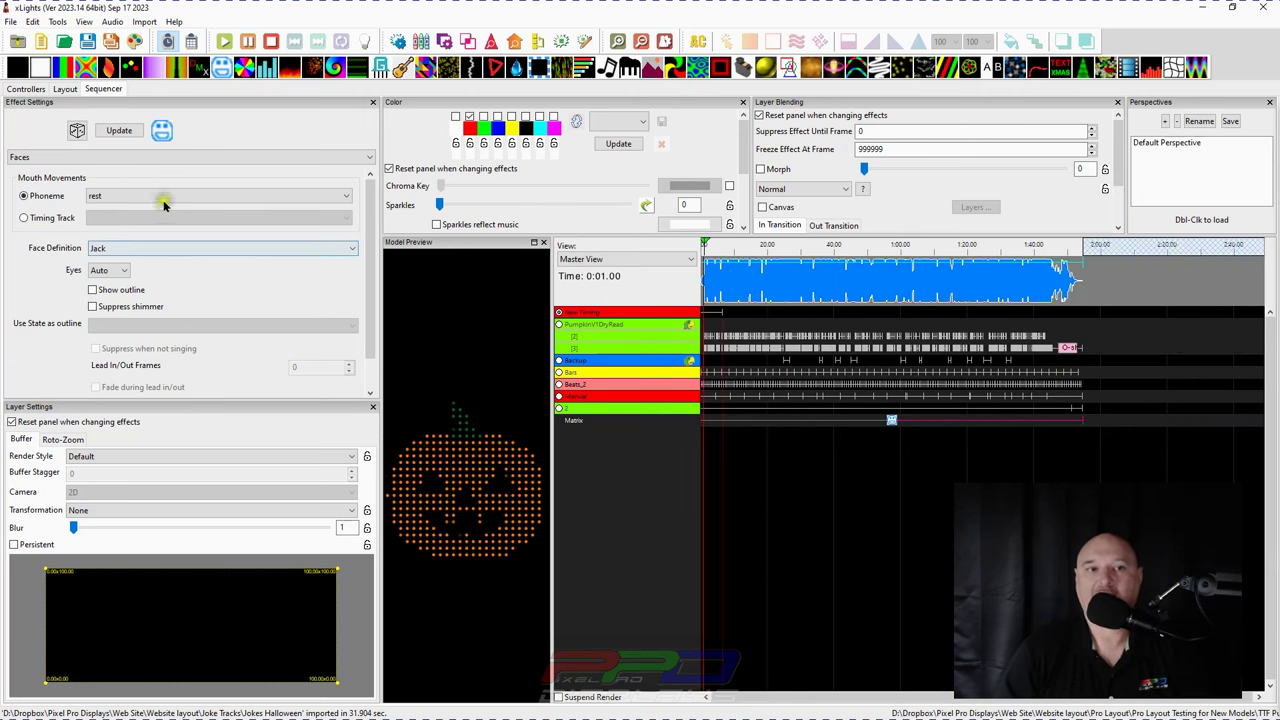
- Set the Faces effect's mouth movements to the PumpkinV1DryRead timing track
{"action": "left_click", "coordinate": [23, 218]}
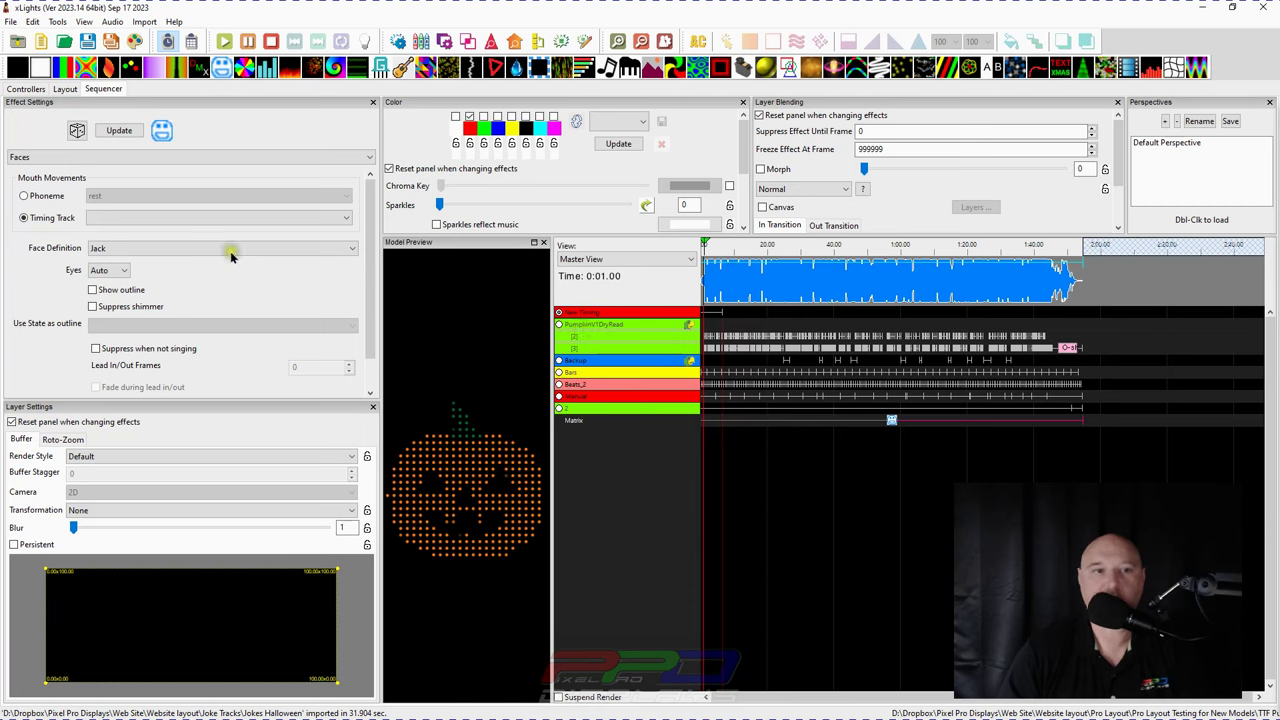
{"action": "left_click", "coordinate": [130, 218]}
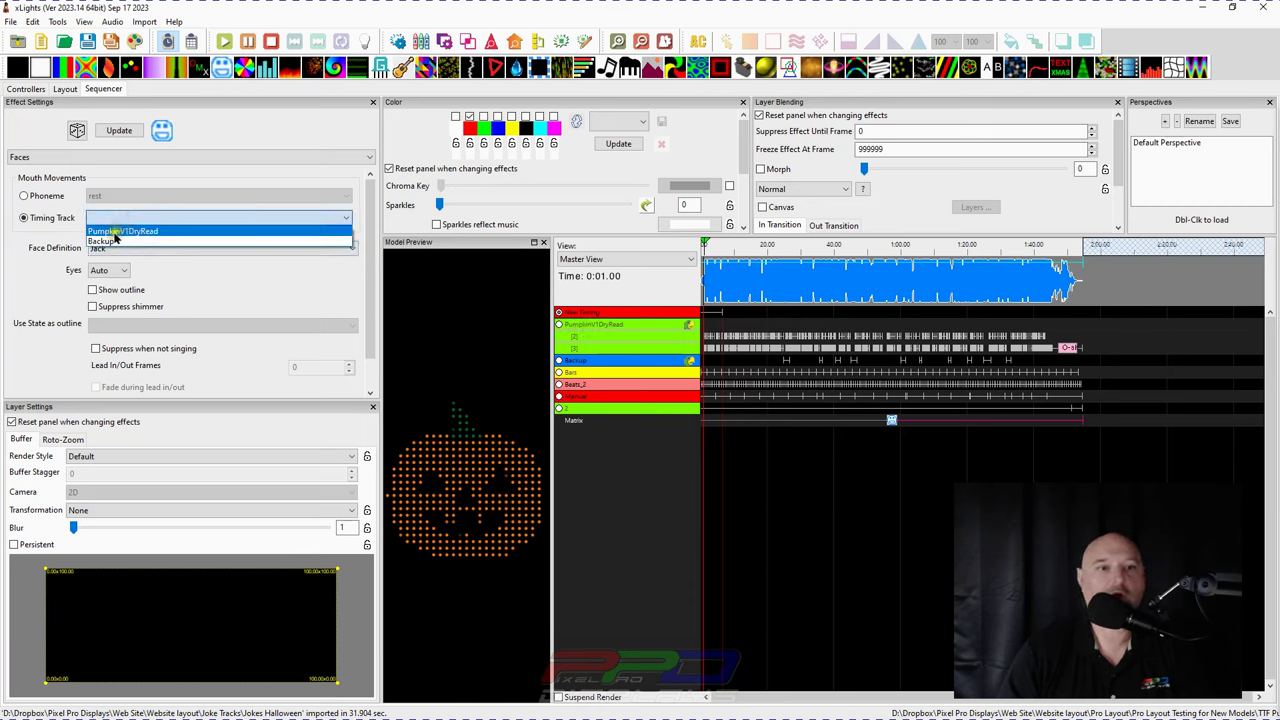
{"action": "left_click", "coordinate": [114, 232]}
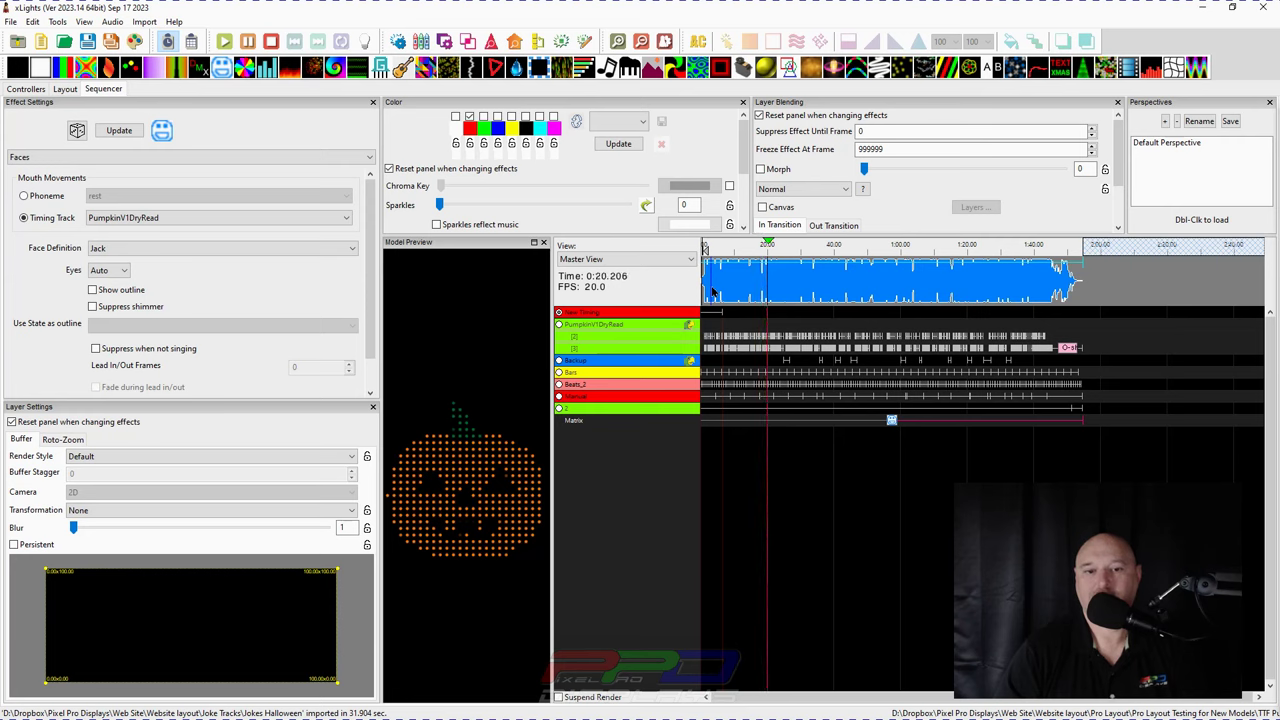
{"action": "key", "text": "space"}
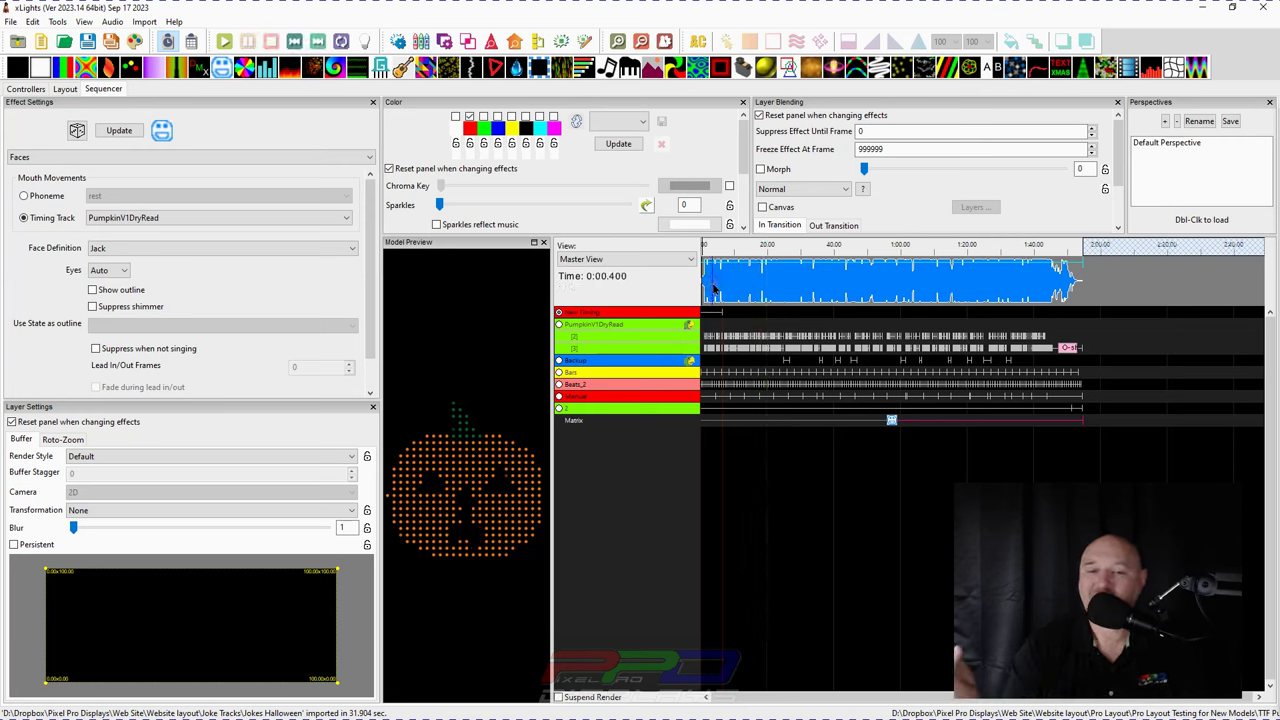